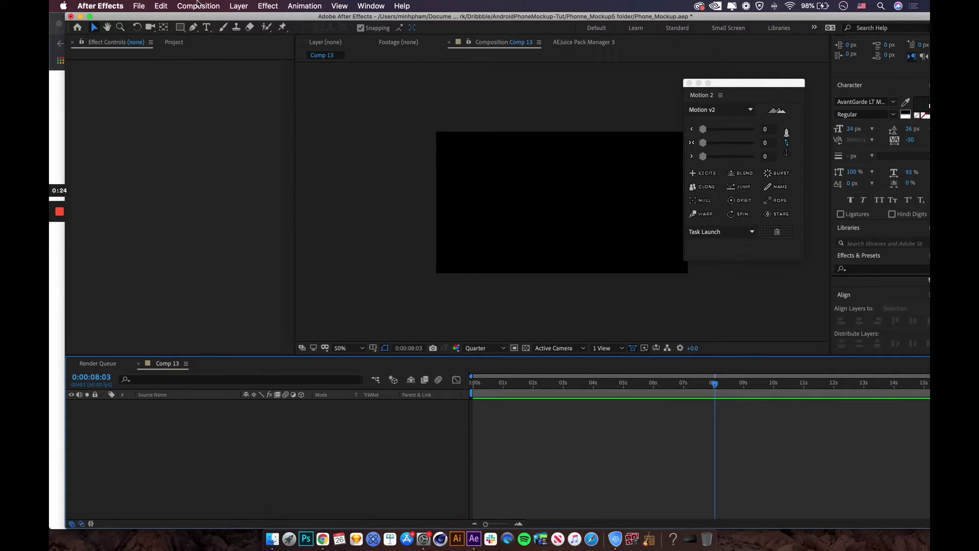
- Create a new 1920 × 1080 px composition named Mockup at 60 frames per second
{"action": "left_click", "coordinate": [199, 4]}
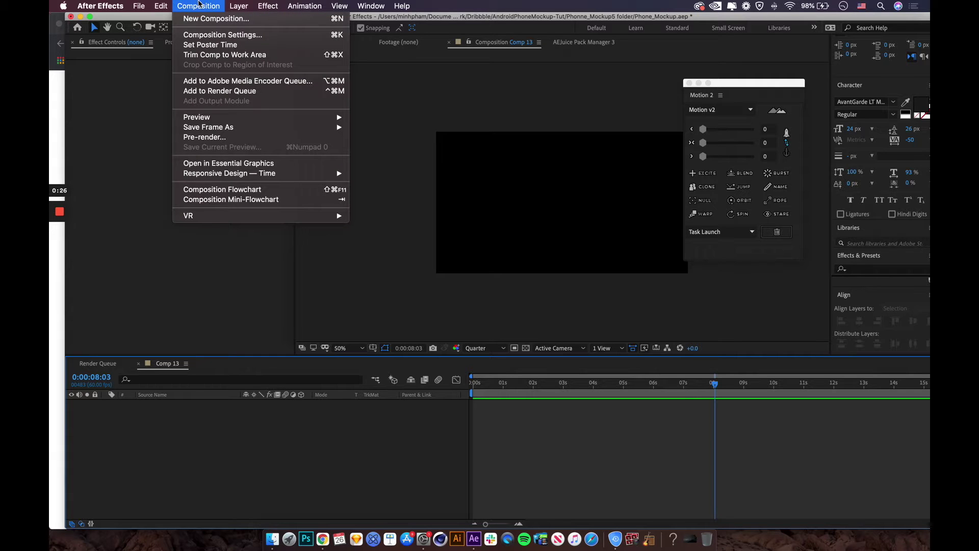
{"action": "left_click", "coordinate": [205, 19]}
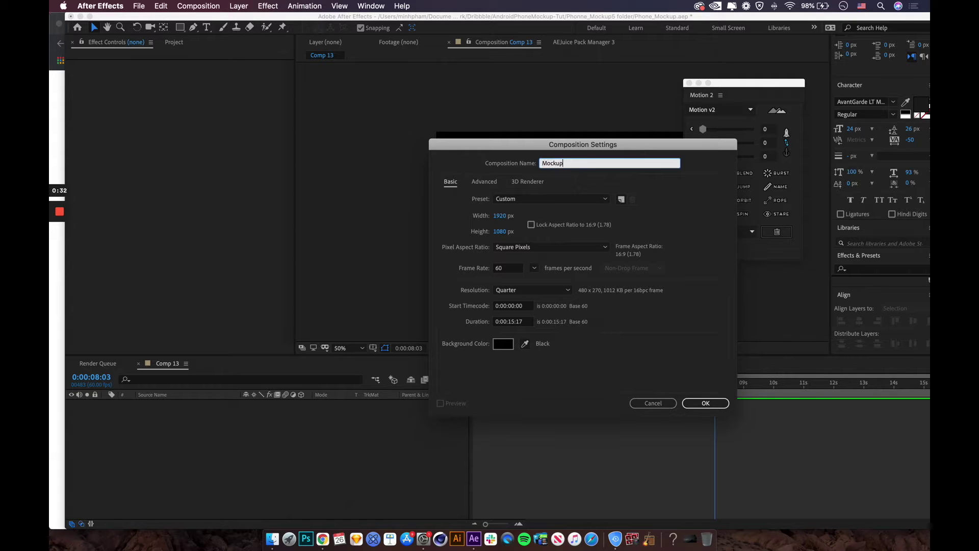
{"action": "left_click", "coordinate": [468, 215]}
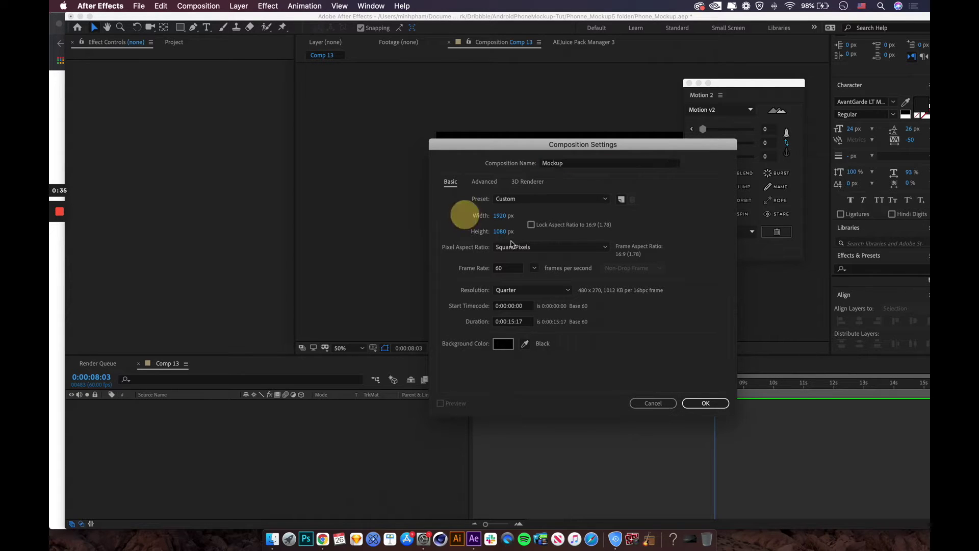
{"action": "left_click", "coordinate": [718, 407]}
{"action": "left_click", "coordinate": [300, 459]}
- Add a new black solid layer named Device to the Mockup composition
{"action": "left_click", "coordinate": [239, 5]}
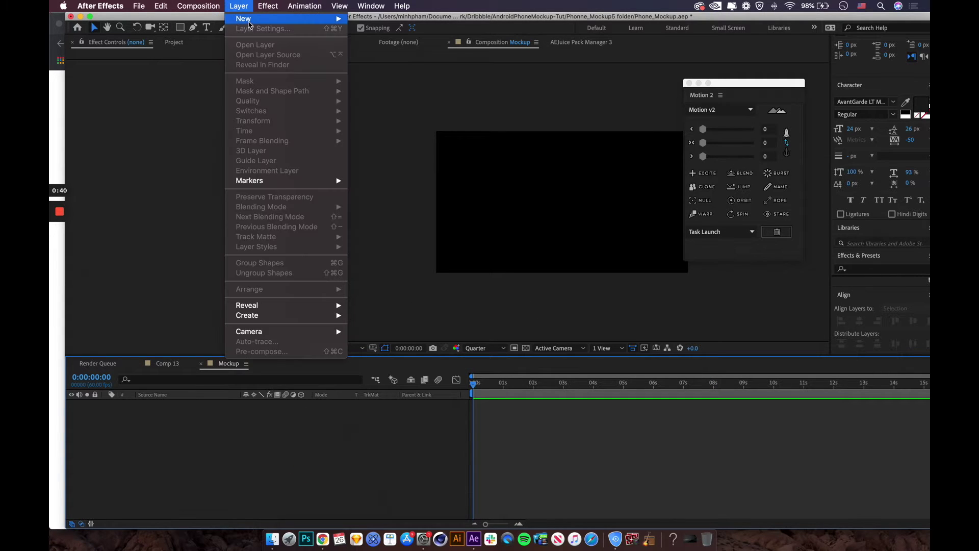
{"action": "mouse_move", "coordinate": [250, 23]}
{"action": "left_click", "coordinate": [396, 31]}
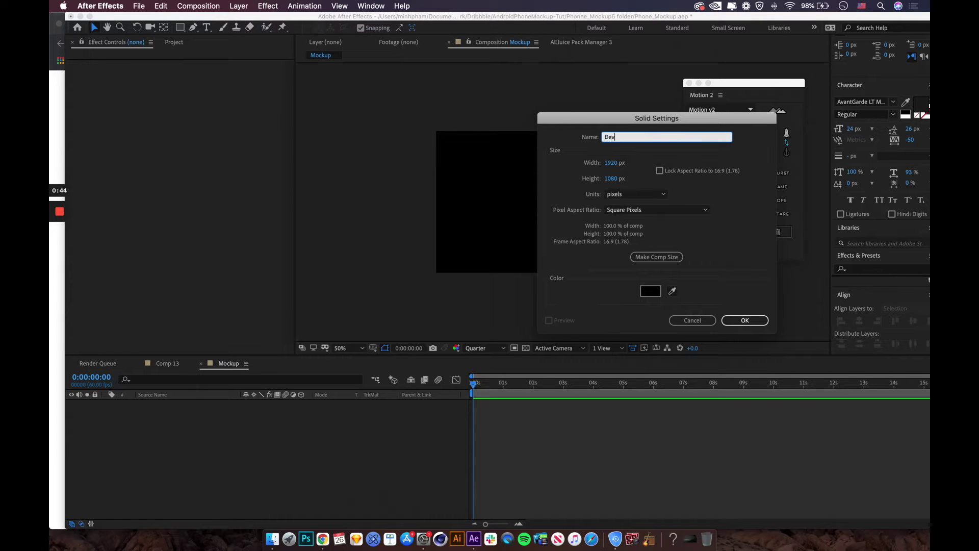
{"action": "key", "text": "Return"}
{"action": "left_click", "coordinate": [164, 446]}
- Apply the Video Copilot Element effect to the Device layer
{"action": "left_click", "coordinate": [158, 402]}
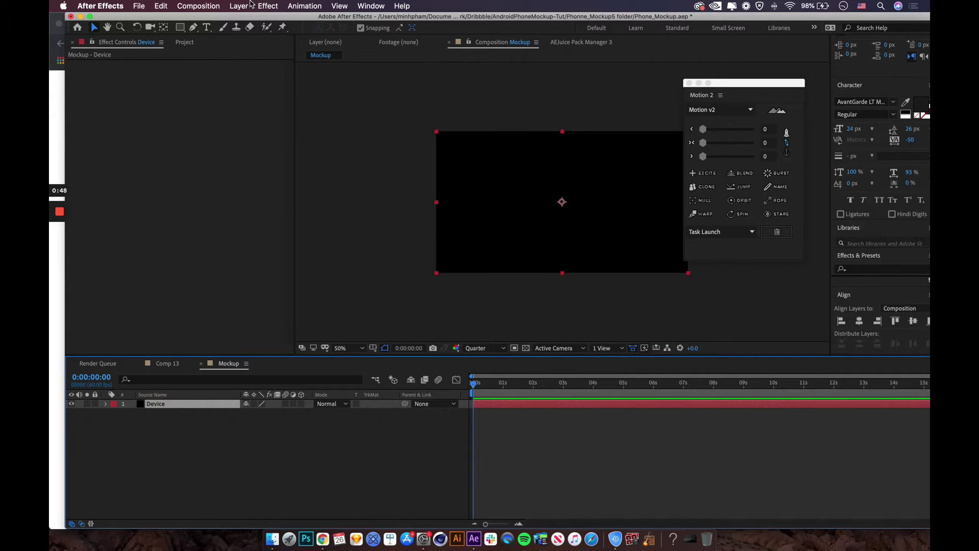
{"action": "left_click", "coordinate": [266, 5]}
{"action": "mouse_move", "coordinate": [308, 405]}
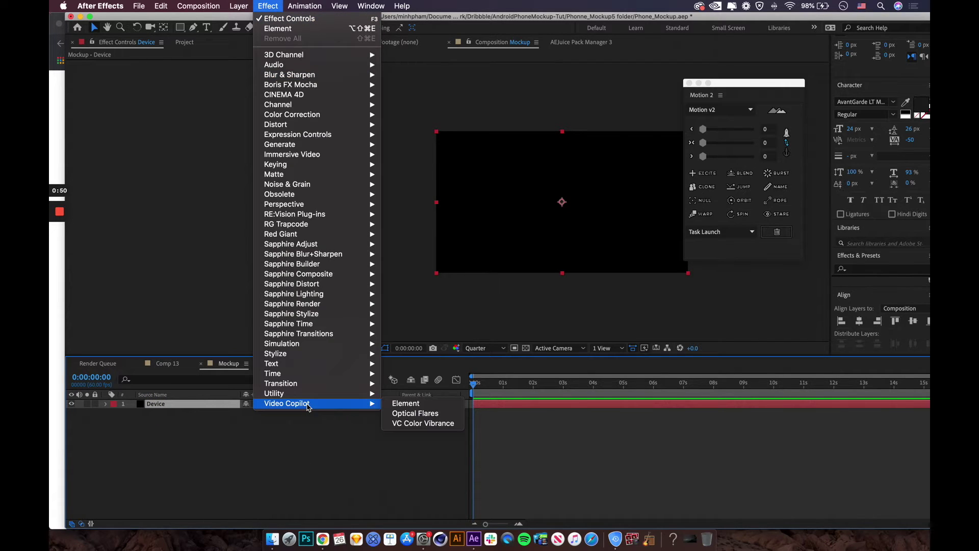
{"action": "left_click", "coordinate": [428, 407]}
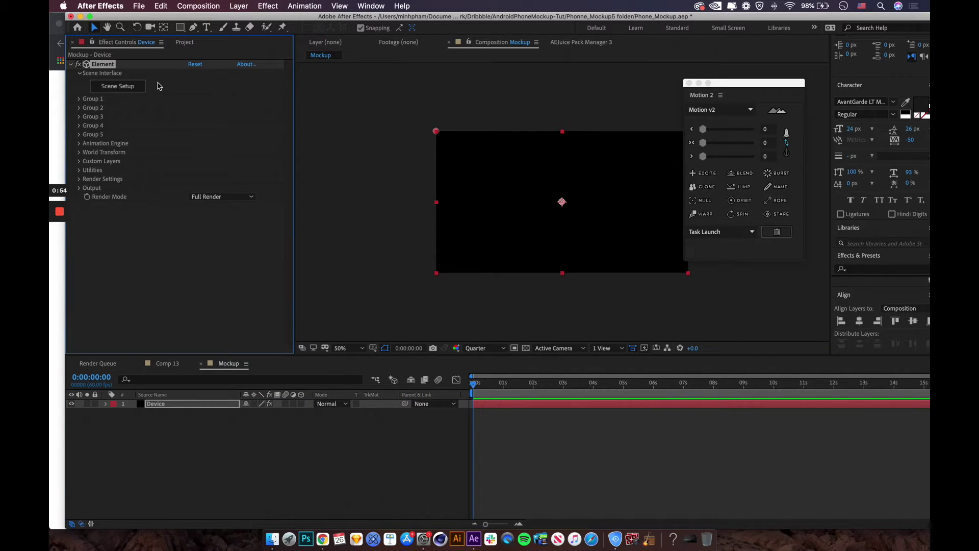
- Open Element's Scene Setup and import the GenericPhone.obj 3D object from the Phonne_Mockup5 folder
{"action": "left_click", "coordinate": [111, 88]}
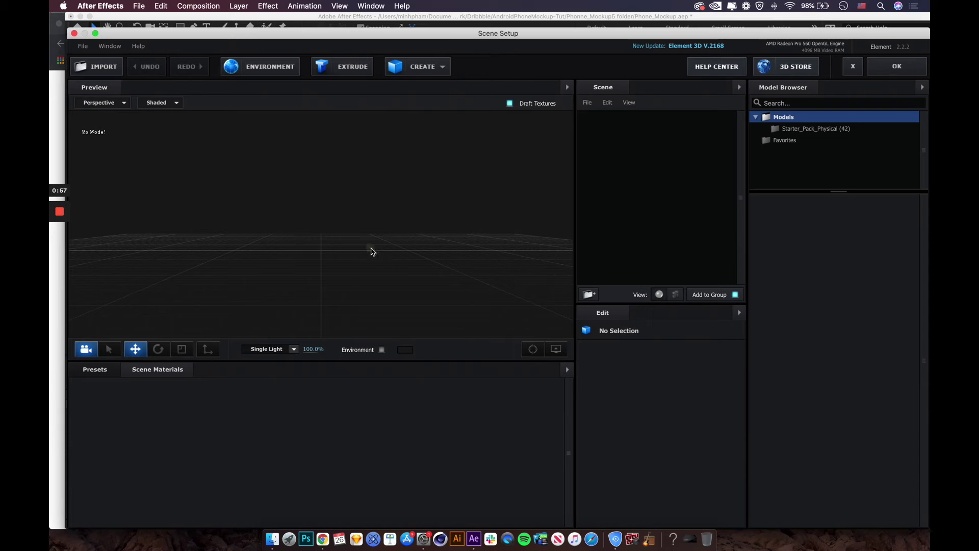
{"action": "left_click_drag", "start_coordinate": [372, 251], "coordinate": [284, 239]}
{"action": "left_click", "coordinate": [85, 70]}
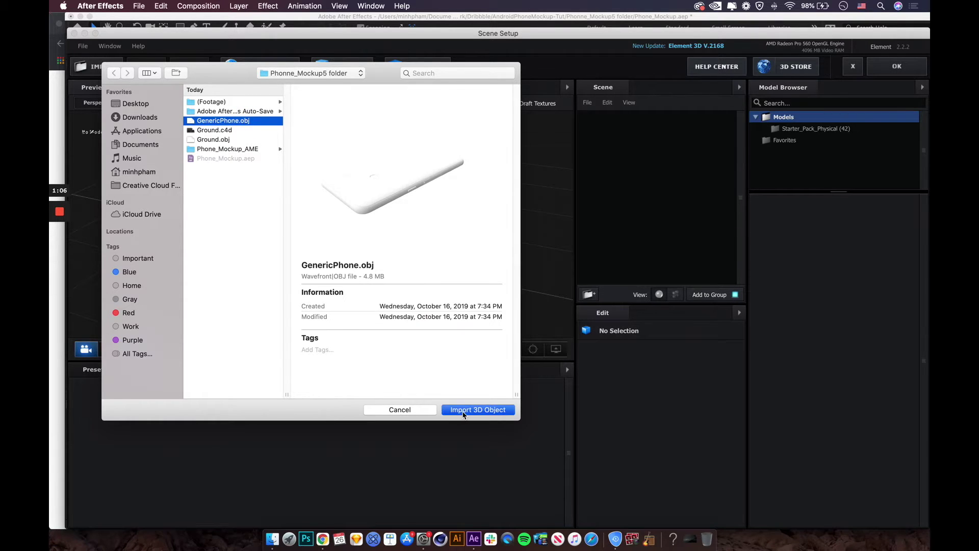
{"action": "left_click", "coordinate": [464, 411]}
{"action": "left_click", "coordinate": [564, 294]}
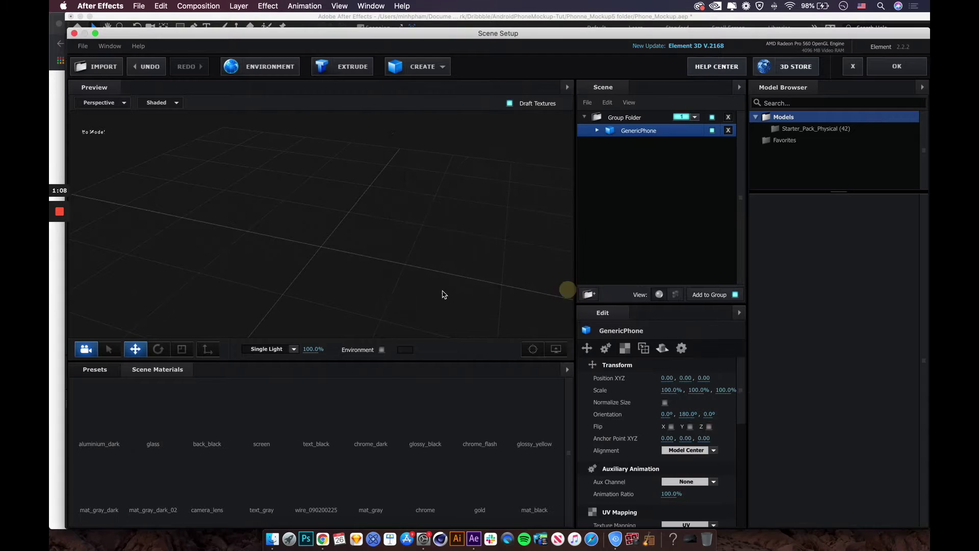
{"action": "mouse_move", "coordinate": [440, 302]}
{"action": "left_mouse_down"}
{"action": "mouse_move", "coordinate": [450, 308]}
{"action": "mouse_move", "coordinate": [437, 304]}
{"action": "mouse_move", "coordinate": [448, 300]}
{"action": "left_mouse_up"}
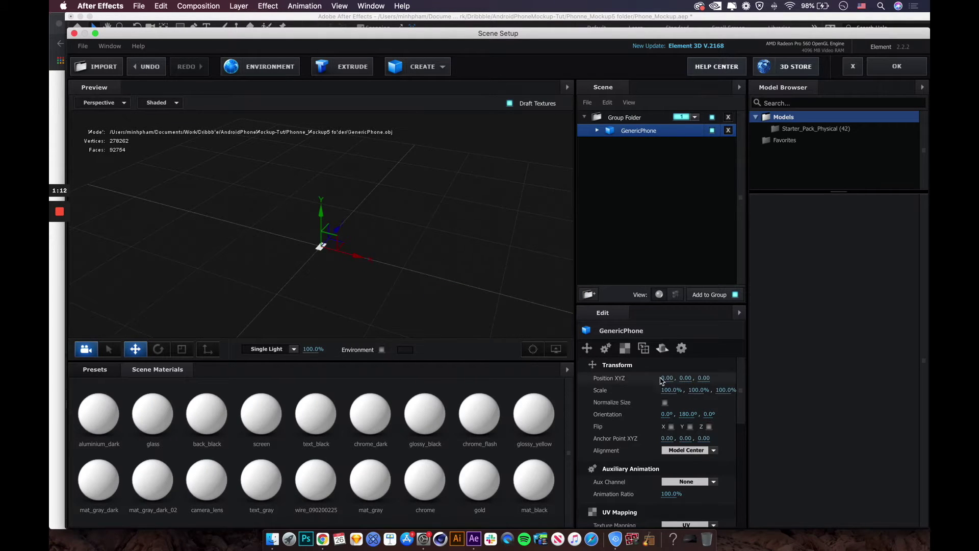
- Try scaling the GenericPhone model to 10000%
{"action": "left_click", "coordinate": [670, 390]}
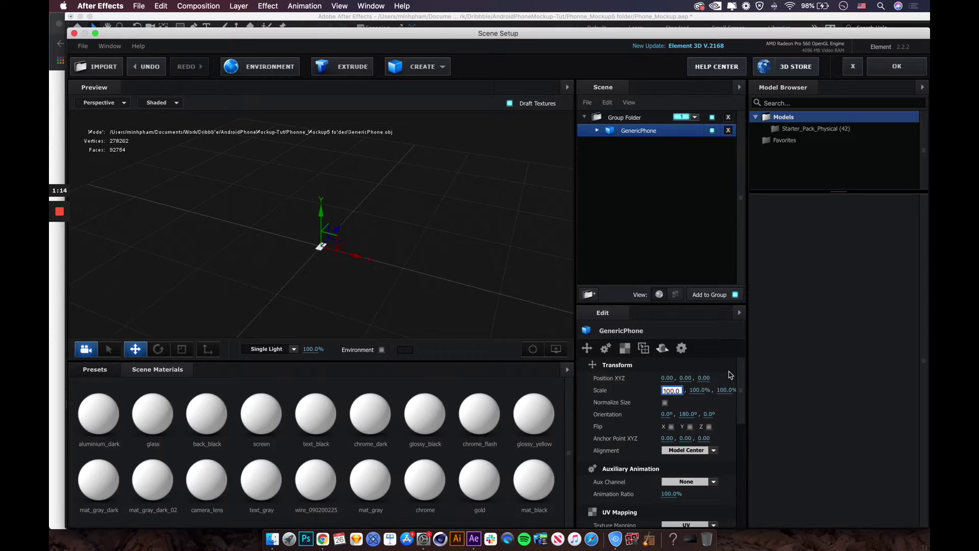
{"action": "left_click", "coordinate": [703, 390]}
{"action": "type", "text": "0"}
{"action": "left_click", "coordinate": [709, 391]}
{"action": "type", "text": "0"}
{"action": "key", "text": "Return"}
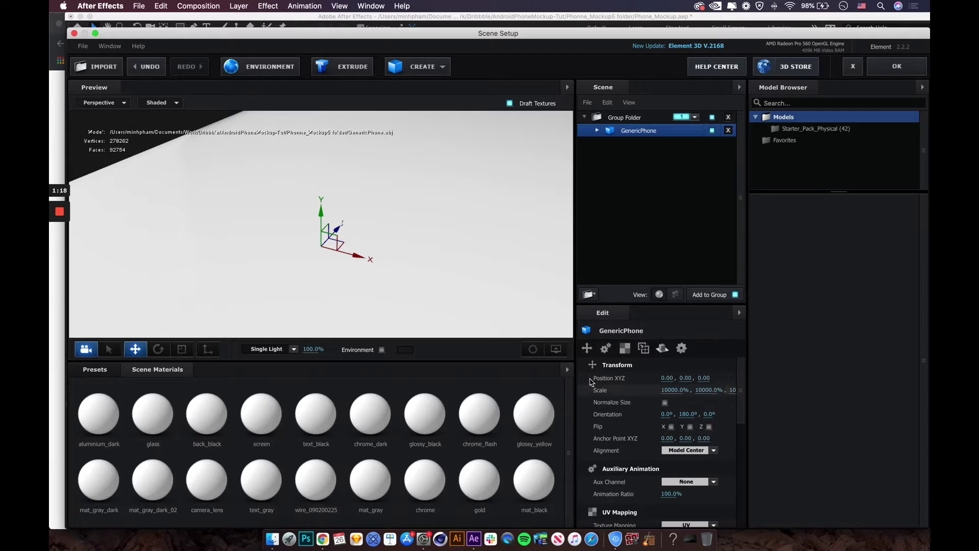
- Set the GenericPhone model's scale to 1000% on all axes
{"action": "left_click", "coordinate": [704, 390]}
{"action": "key", "text": "BackSpace"}
{"action": "key", "text": "BackSpace"}
{"action": "key", "text": "BackSpace"}
{"action": "left_click", "coordinate": [725, 403]}
{"action": "left_click_drag", "start_coordinate": [402, 323], "coordinate": [423, 286]}
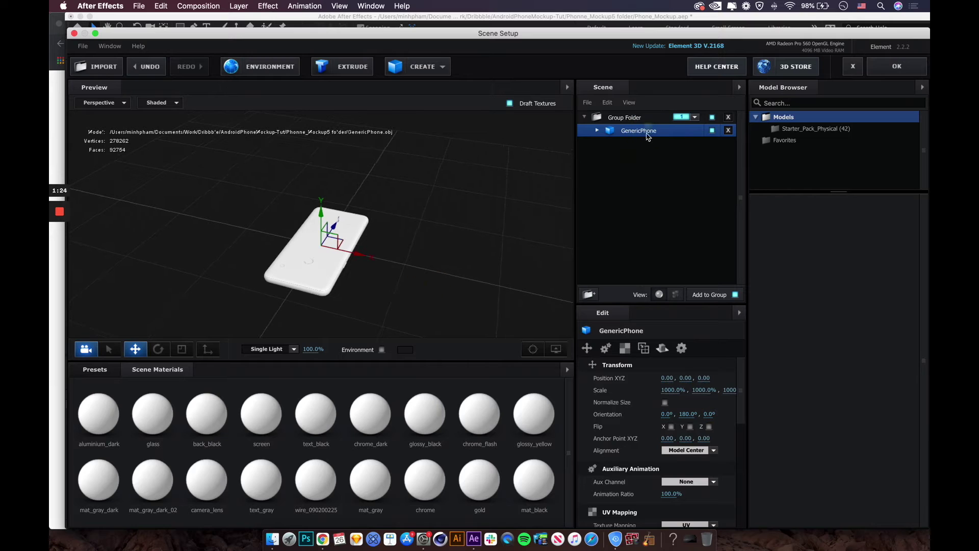
- Set the GenericPhone model's X orientation to 90° so the phone stands upright
{"action": "left_click_drag", "start_coordinate": [668, 416], "coordinate": [719, 396]}
{"action": "left_click", "coordinate": [674, 417]}
{"action": "left_click", "coordinate": [674, 418]}
{"action": "type", "text": "90"}
{"action": "key", "text": "Return"}
{"action": "left_click_drag", "start_coordinate": [422, 208], "coordinate": [403, 289]}
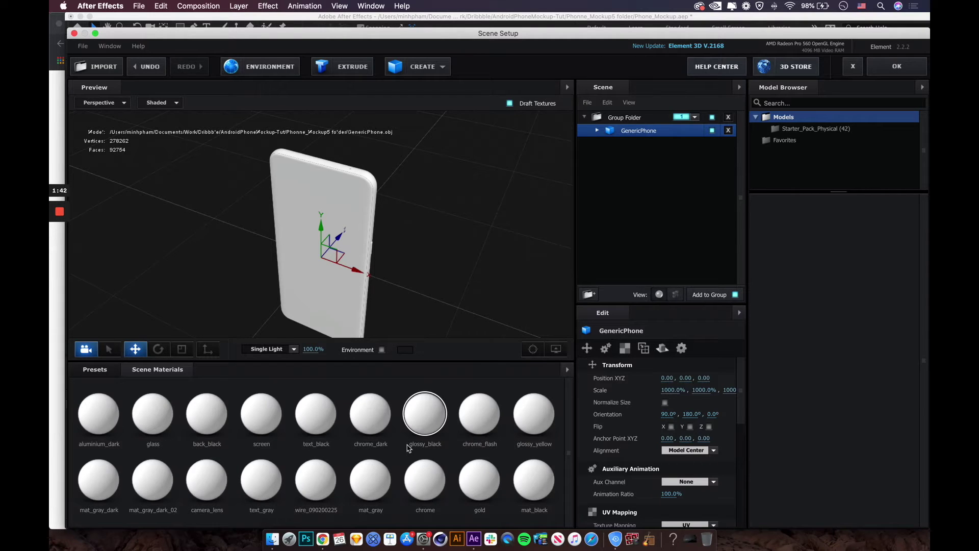
- Expand GenericPhone's materials and toggle the screen, aluminium_dark and glass surfaces off and on to identify the parts they cover
{"action": "left_click", "coordinate": [598, 131]}
{"action": "scroll", "coordinate": [664, 204], "scroll_direction": "down", "scroll_amount": 5}
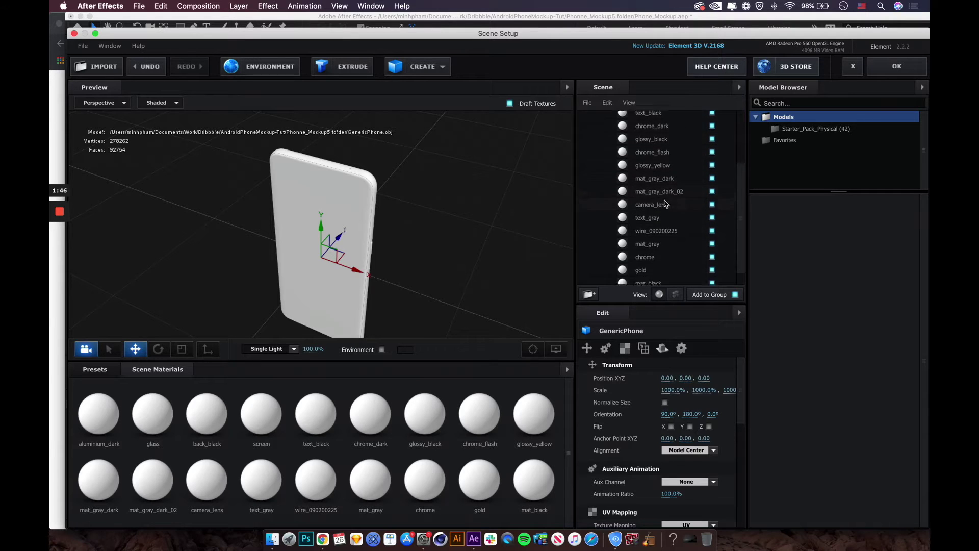
{"action": "scroll", "coordinate": [665, 199], "scroll_direction": "up", "scroll_amount": 5}
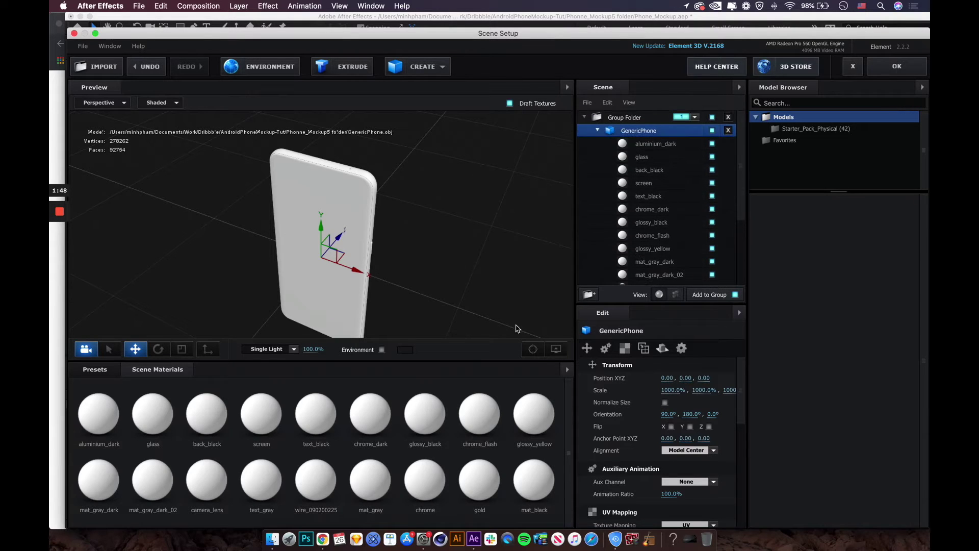
{"action": "left_click", "coordinate": [712, 183]}
{"action": "left_click", "coordinate": [712, 183]}
{"action": "left_click_drag", "start_coordinate": [490, 229], "coordinate": [412, 216]}
{"action": "left_click", "coordinate": [712, 143]}
{"action": "left_click", "coordinate": [712, 143]}
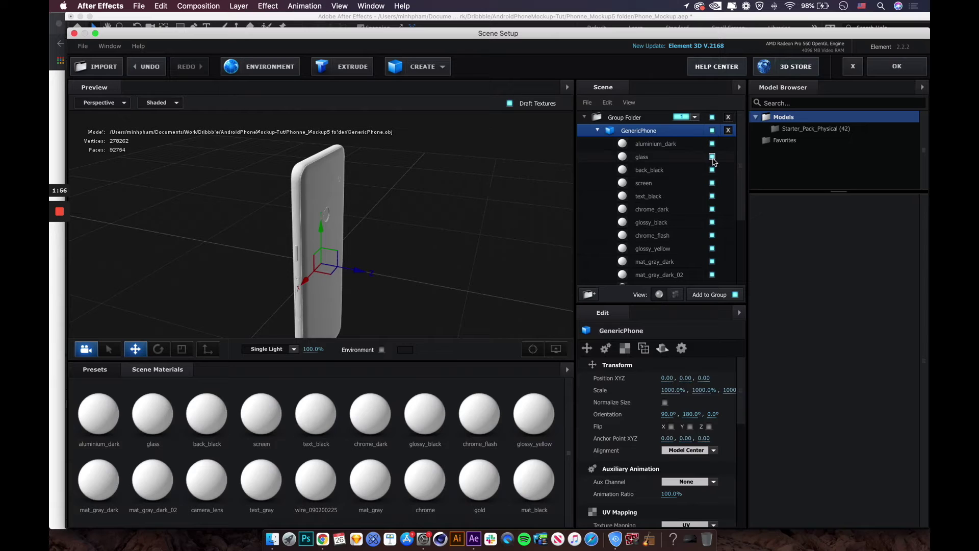
{"action": "left_click", "coordinate": [712, 157]}
{"action": "left_click", "coordinate": [712, 157]}
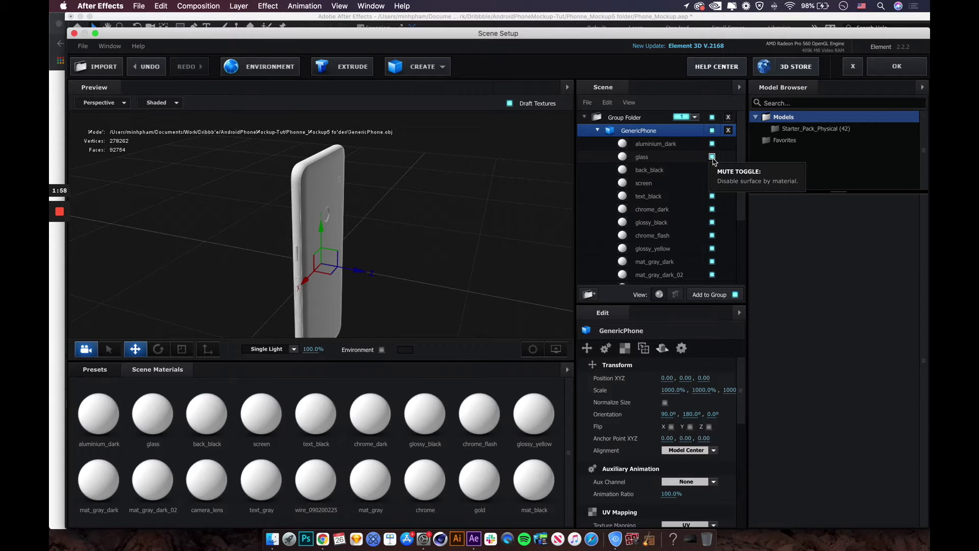
- Disable the glass material's surface on the GenericPhone model
{"action": "left_click_drag", "start_coordinate": [574, 207], "coordinate": [543, 221]}
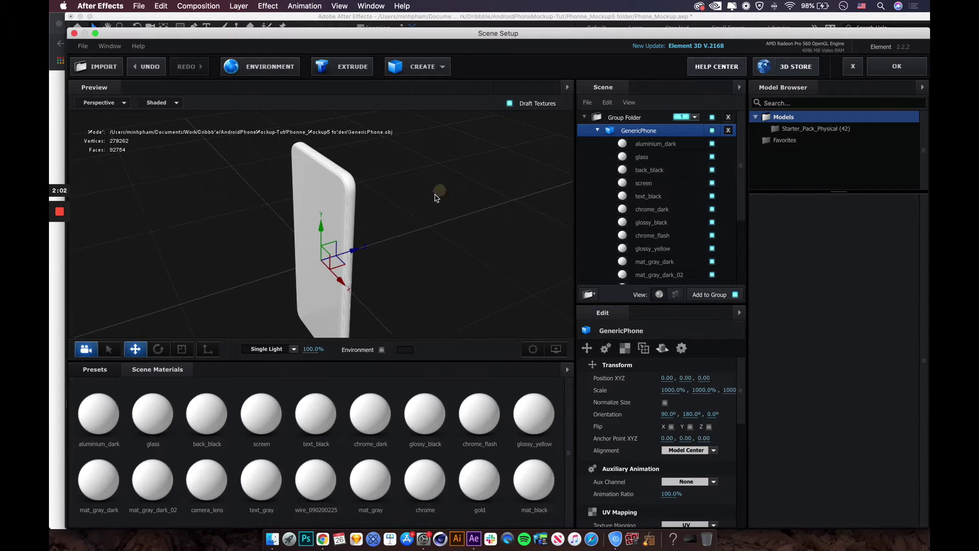
{"action": "left_click_drag", "start_coordinate": [442, 195], "coordinate": [383, 197]}
{"action": "left_click", "coordinate": [713, 157]}
{"action": "left_click_drag", "start_coordinate": [406, 200], "coordinate": [428, 207]}
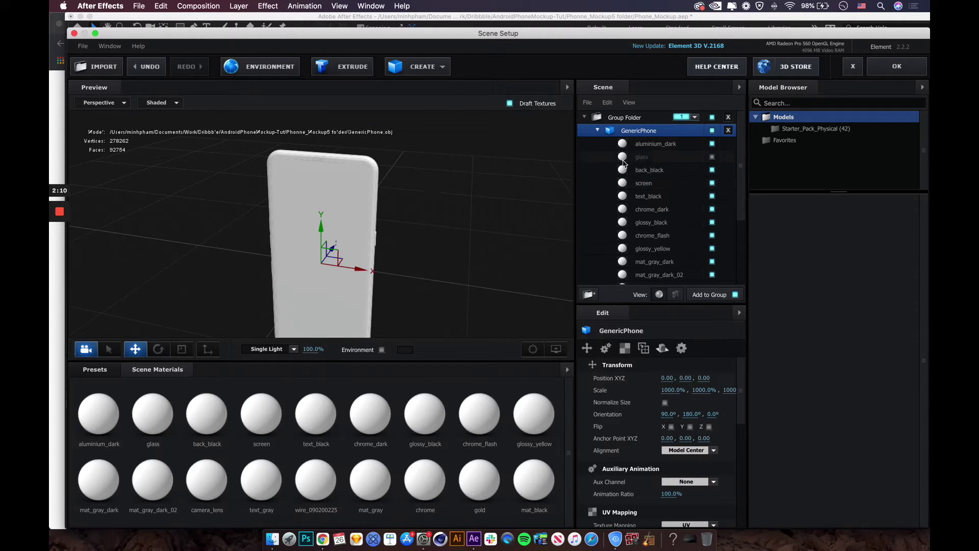
{"action": "mouse_move", "coordinate": [455, 217]}
{"action": "left_mouse_down"}
{"action": "mouse_move", "coordinate": [422, 208]}
{"action": "mouse_move", "coordinate": [468, 203]}
{"action": "left_mouse_up"}
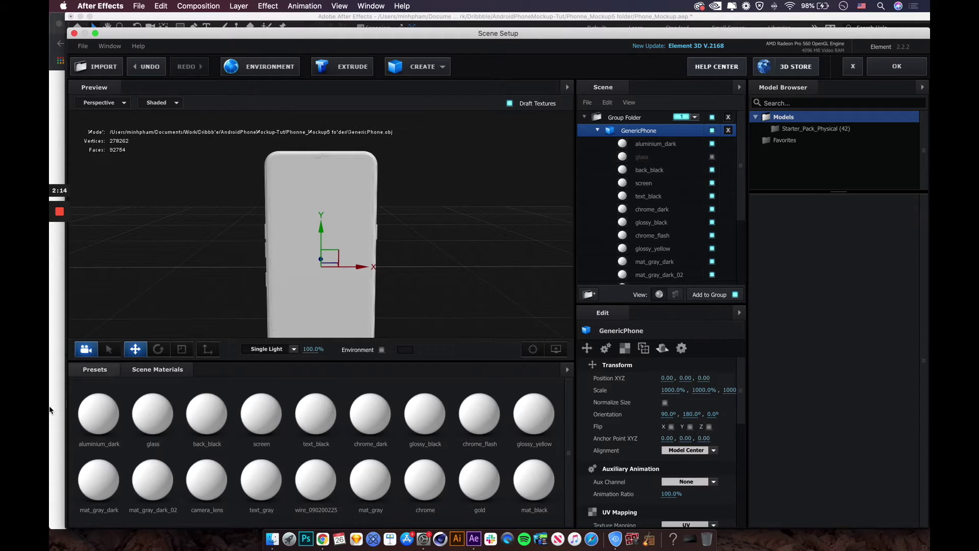
- Set the aluminium_dark material's diffuse color to dark brown 4E2610
{"action": "left_click", "coordinate": [104, 427]}
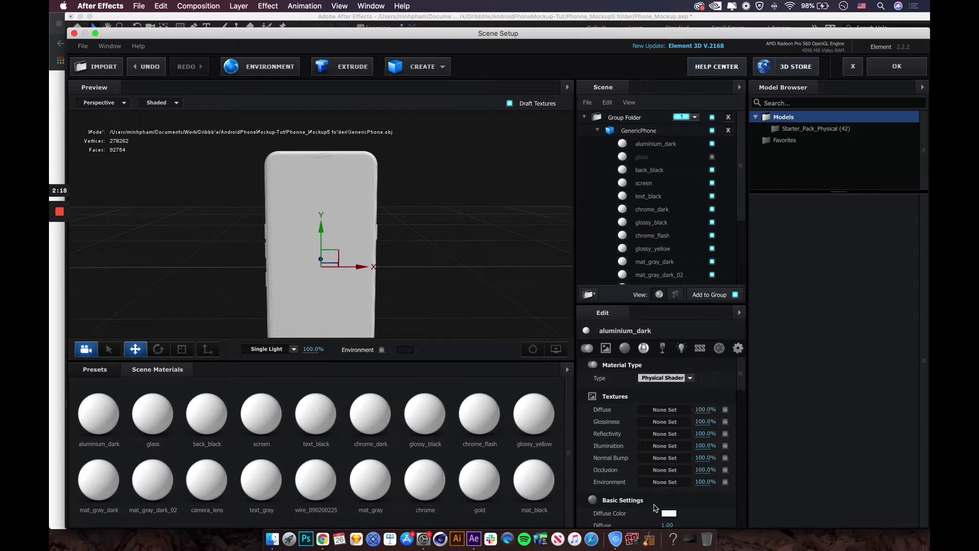
{"action": "left_click", "coordinate": [669, 513]}
{"action": "left_click_drag", "start_coordinate": [434, 227], "coordinate": [394, 234]}
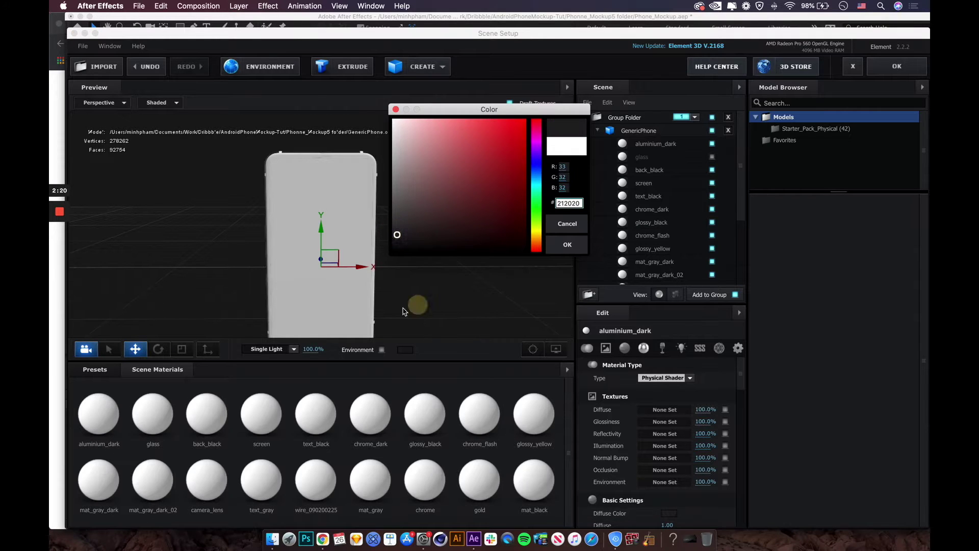
{"action": "left_click", "coordinate": [567, 244]}
{"action": "left_click_drag", "start_coordinate": [478, 280], "coordinate": [349, 202]}
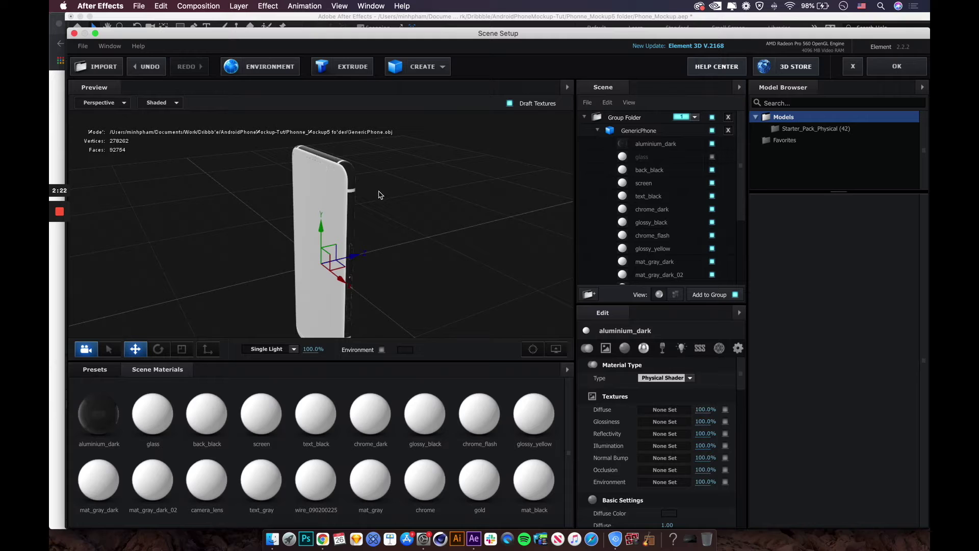
{"action": "left_click", "coordinate": [669, 514]}
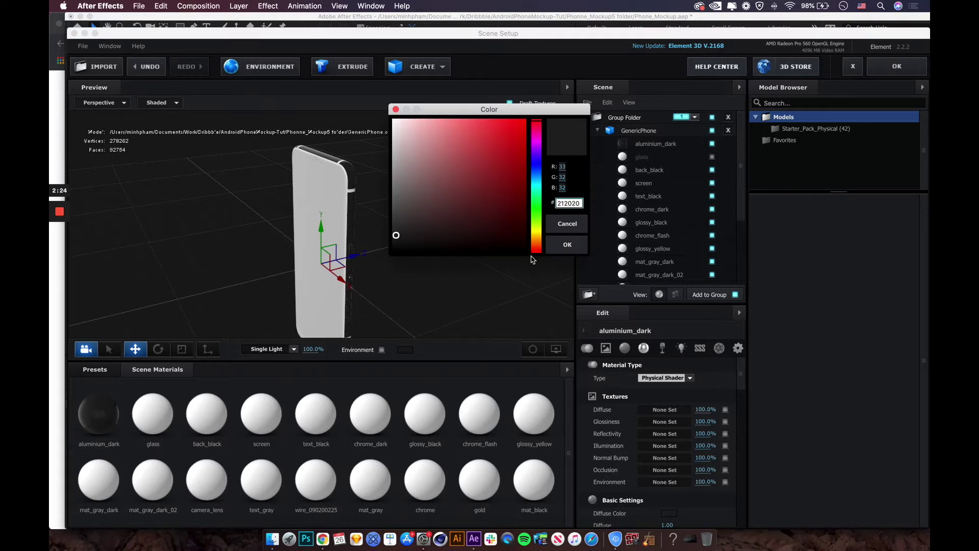
{"action": "left_click_drag", "start_coordinate": [538, 250], "coordinate": [536, 246]}
{"action": "mouse_move", "coordinate": [484, 214]}
{"action": "left_mouse_down"}
{"action": "mouse_move", "coordinate": [507, 186]}
{"action": "mouse_move", "coordinate": [499, 210]}
{"action": "left_mouse_up"}
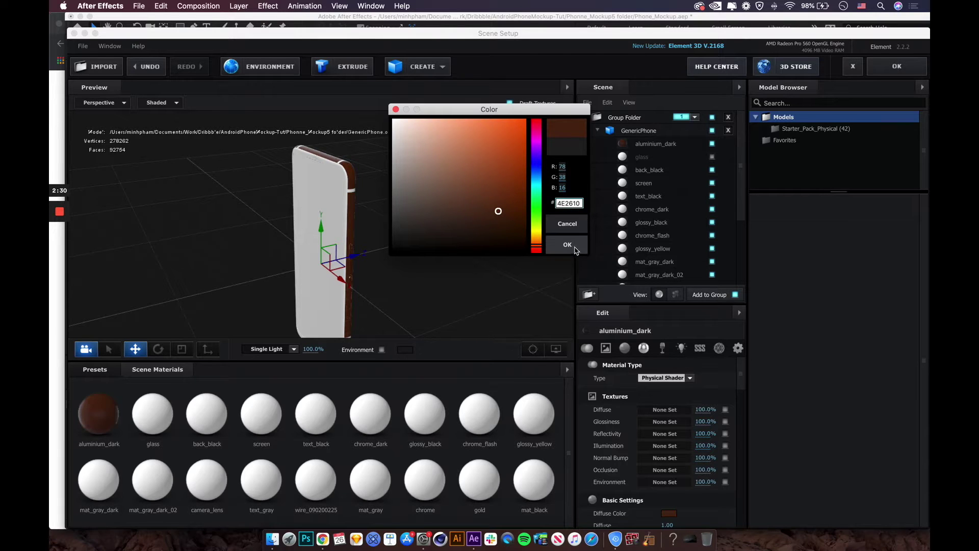
{"action": "left_click", "coordinate": [575, 247]}
- Raise the aluminium_dark material's reflectivity intensity to 58%
{"action": "scroll", "coordinate": [684, 469], "scroll_direction": "down", "scroll_amount": 4}
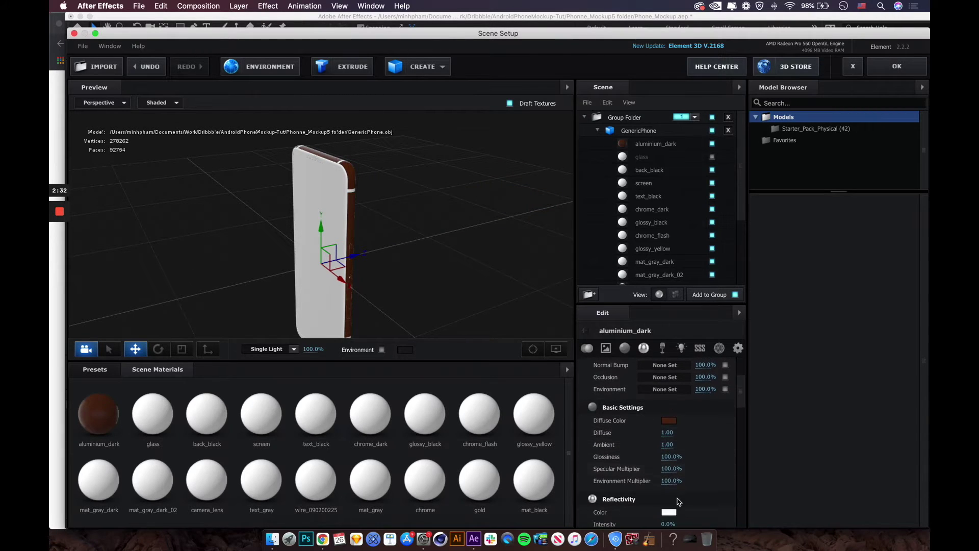
{"action": "scroll", "coordinate": [674, 485], "scroll_direction": "down", "scroll_amount": 2}
{"action": "mouse_move", "coordinate": [669, 471]}
{"action": "left_mouse_down"}
{"action": "mouse_move", "coordinate": [690, 468]}
{"action": "mouse_move", "coordinate": [669, 466]}
{"action": "left_mouse_up"}
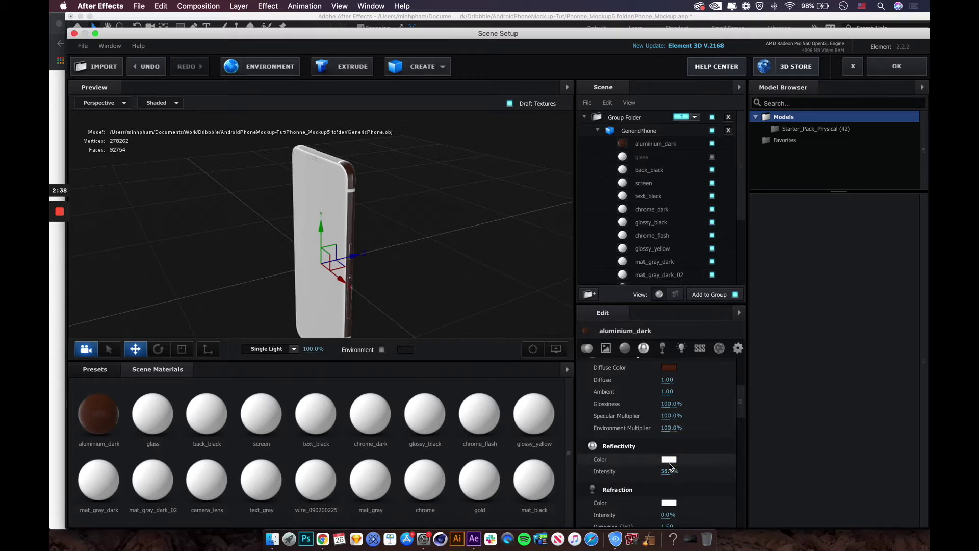
- Set the aluminium_dark material's reflectivity color to light copper EBB795
{"action": "left_click", "coordinate": [668, 459]}
{"action": "left_click_drag", "start_coordinate": [539, 243], "coordinate": [536, 239]}
{"action": "left_click_drag", "start_coordinate": [458, 147], "coordinate": [437, 138]}
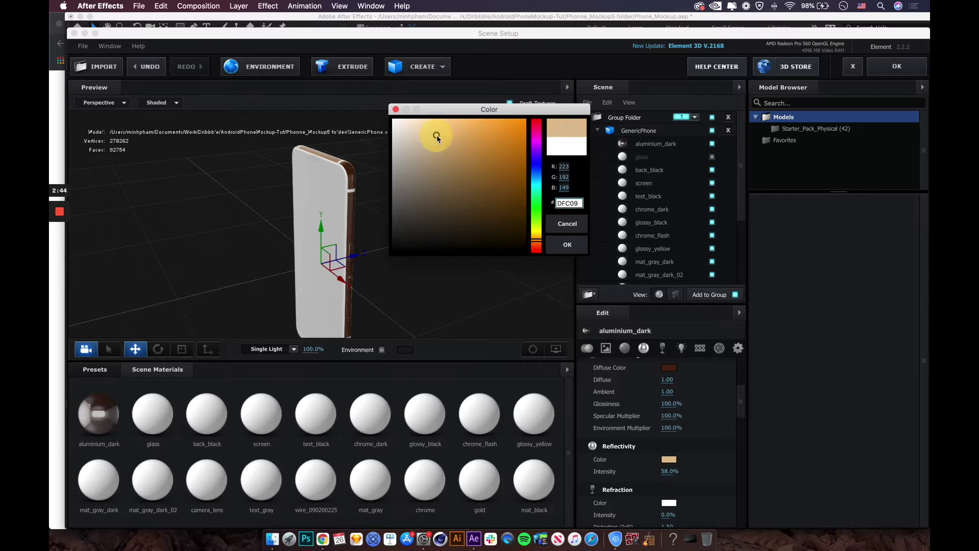
{"action": "left_click", "coordinate": [541, 247]}
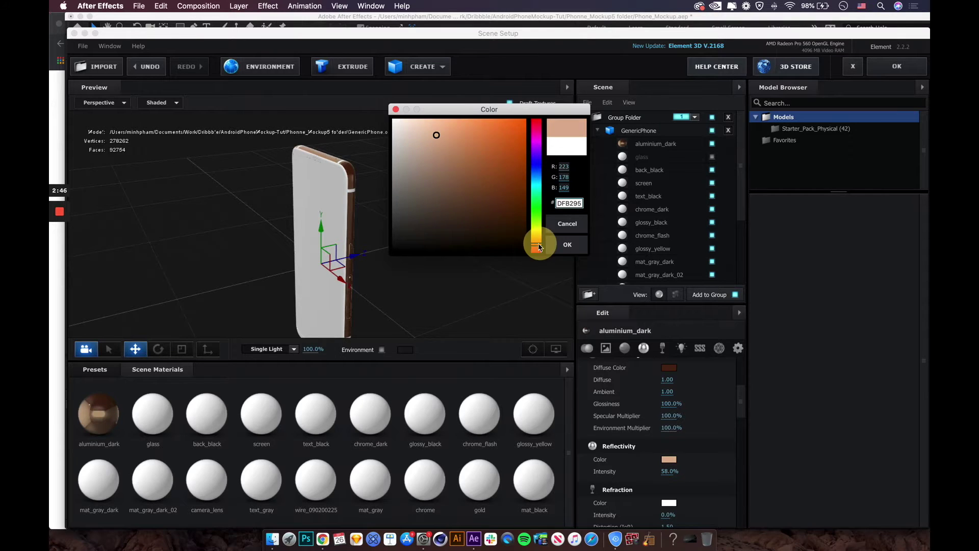
{"action": "left_click_drag", "start_coordinate": [437, 136], "coordinate": [442, 128]}
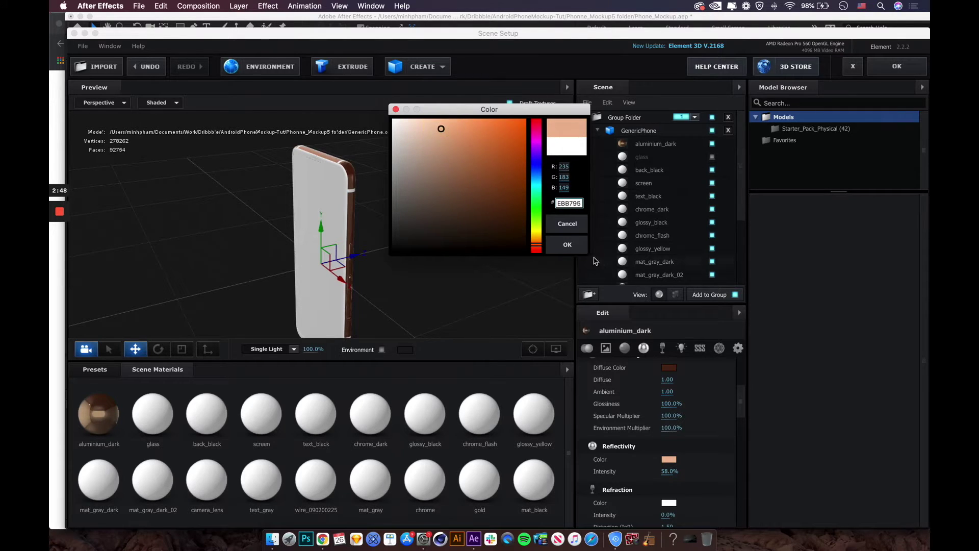
{"action": "left_click", "coordinate": [567, 244]}
- Set the back_black material's diffuse color to near-black on the GenericPhone model
{"action": "left_click_drag", "start_coordinate": [464, 246], "coordinate": [380, 247]}
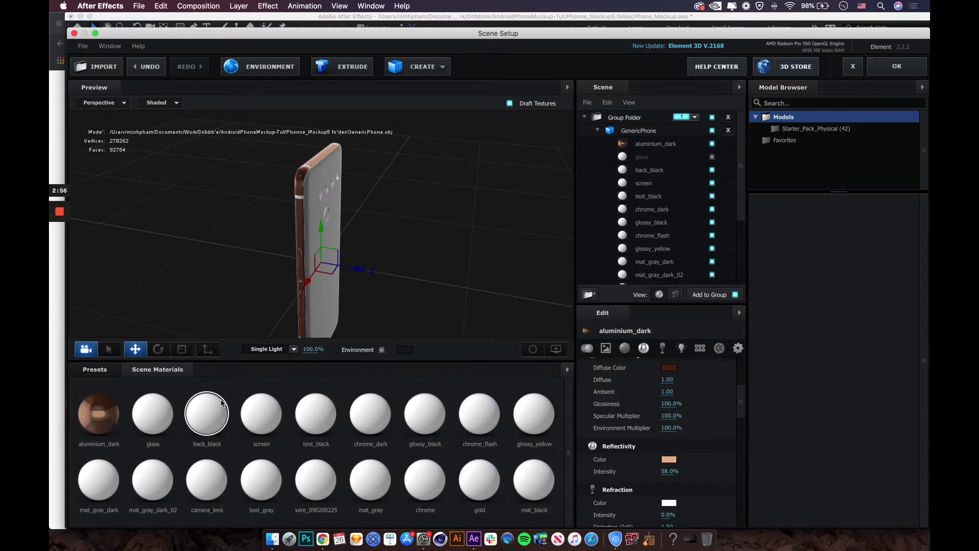
{"action": "left_click", "coordinate": [664, 174]}
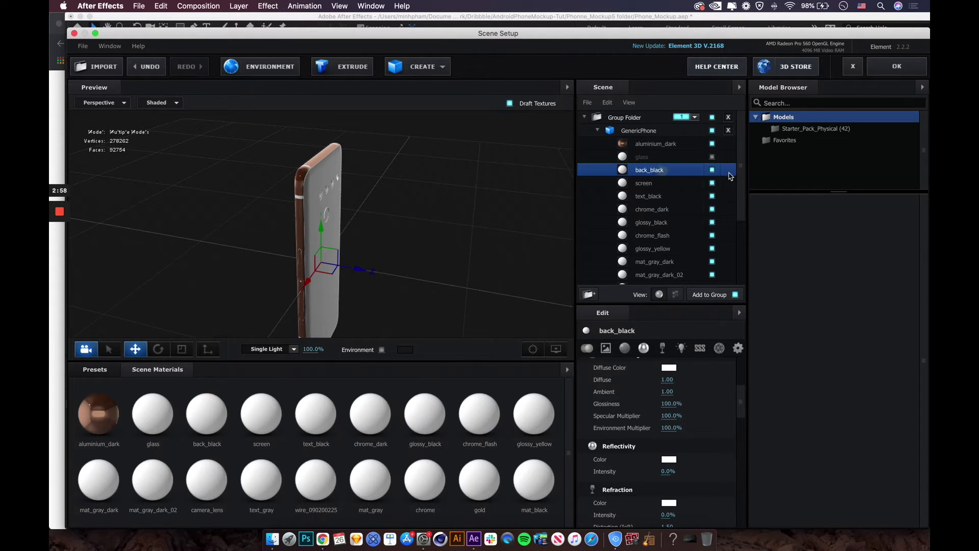
{"action": "left_click", "coordinate": [714, 171]}
{"action": "left_click", "coordinate": [714, 172]}
{"action": "left_click", "coordinate": [654, 174]}
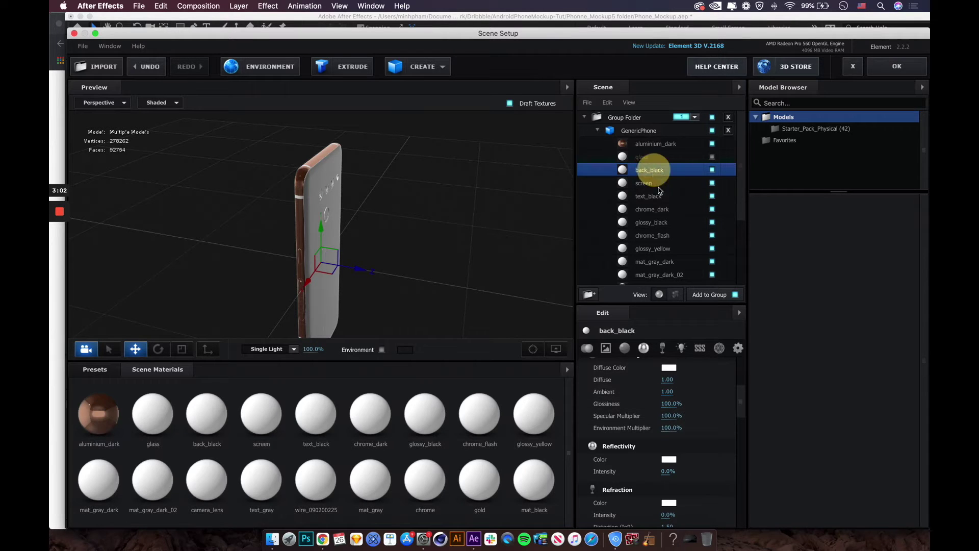
{"action": "scroll", "coordinate": [673, 408], "scroll_direction": "up", "scroll_amount": 5}
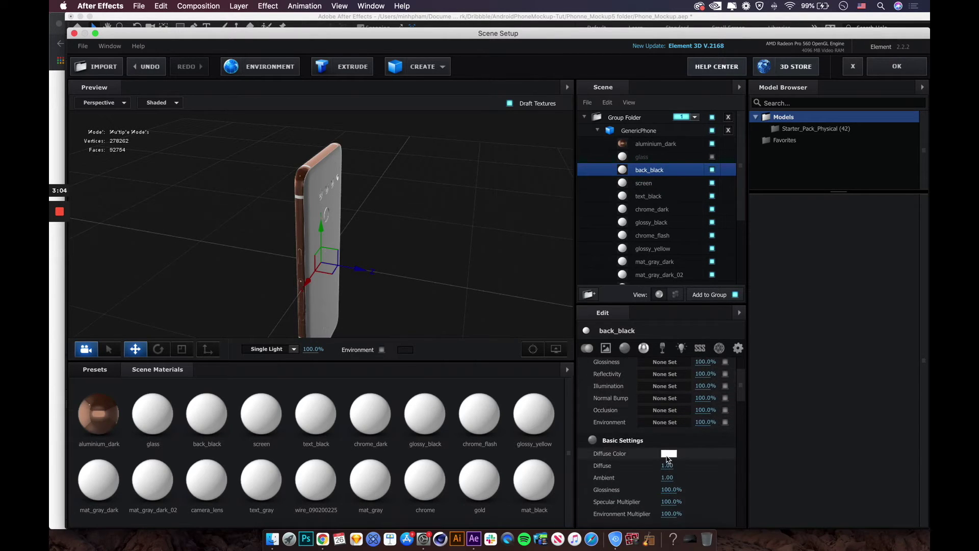
{"action": "left_click", "coordinate": [668, 453]}
{"action": "left_click_drag", "start_coordinate": [422, 233], "coordinate": [346, 273]}
{"action": "left_click_drag", "start_coordinate": [434, 280], "coordinate": [335, 264]}
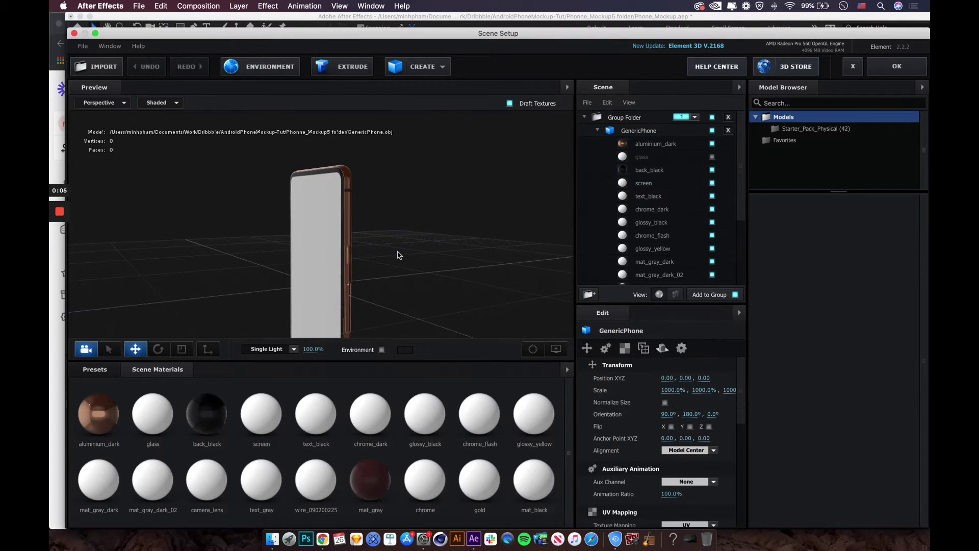
- Check the phone's finish from the front and apply the Element scene setup, returning to the Mockup composition
{"action": "left_click", "coordinate": [409, 275]}
{"action": "left_click_drag", "start_coordinate": [408, 277], "coordinate": [462, 238]}
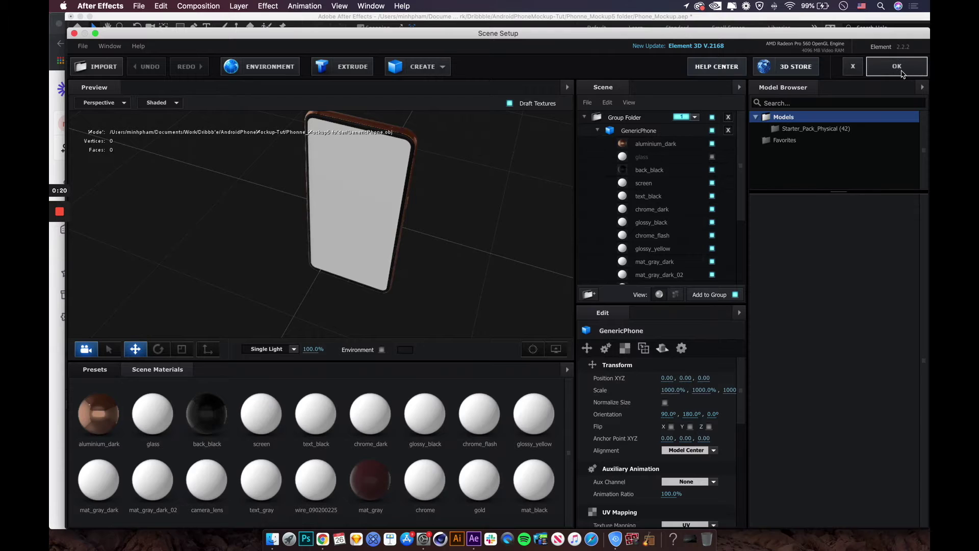
{"action": "left_click", "coordinate": [902, 74]}
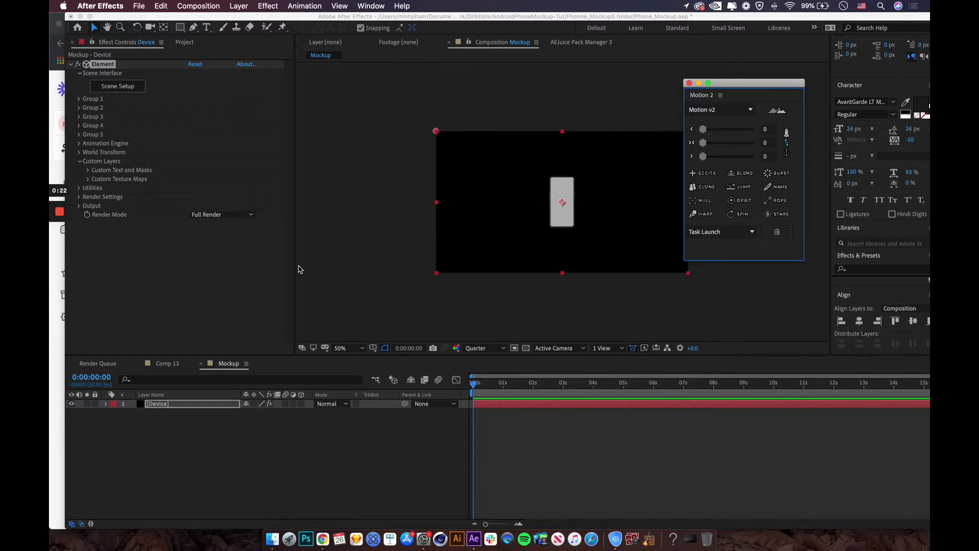
- Preview the CustomizeYouRing.mp4 footage and create a new composition from it
{"action": "left_click", "coordinate": [295, 264]}
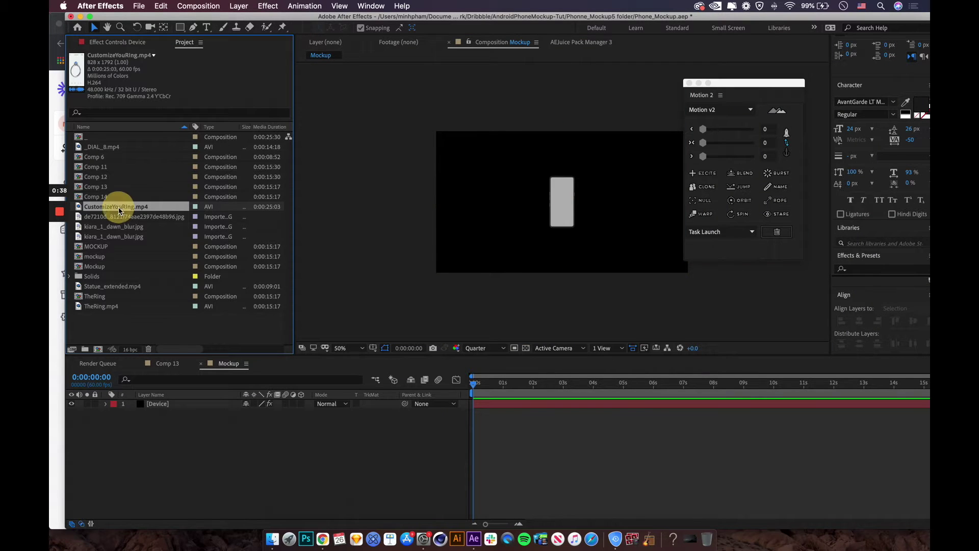
{"action": "double_click", "coordinate": [117, 207]}
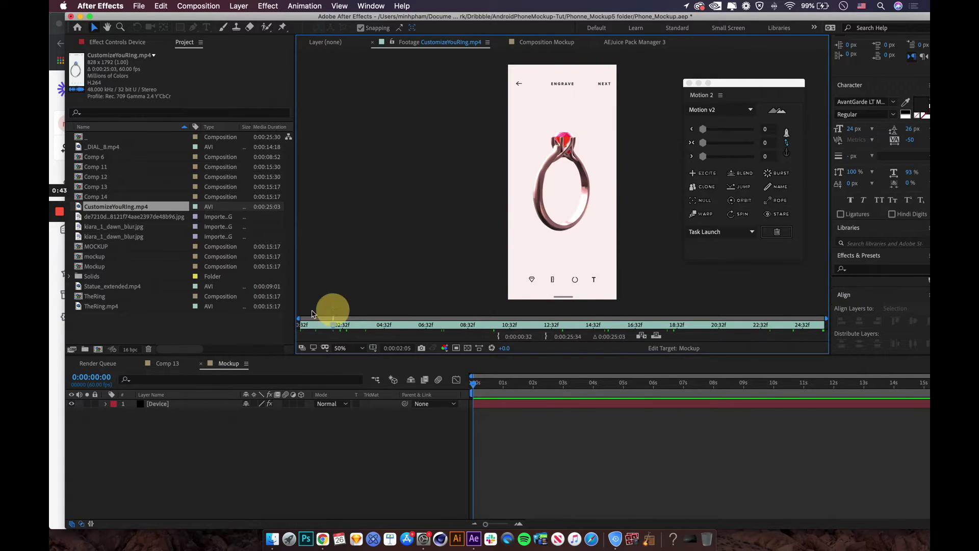
{"action": "left_click", "coordinate": [308, 323]}
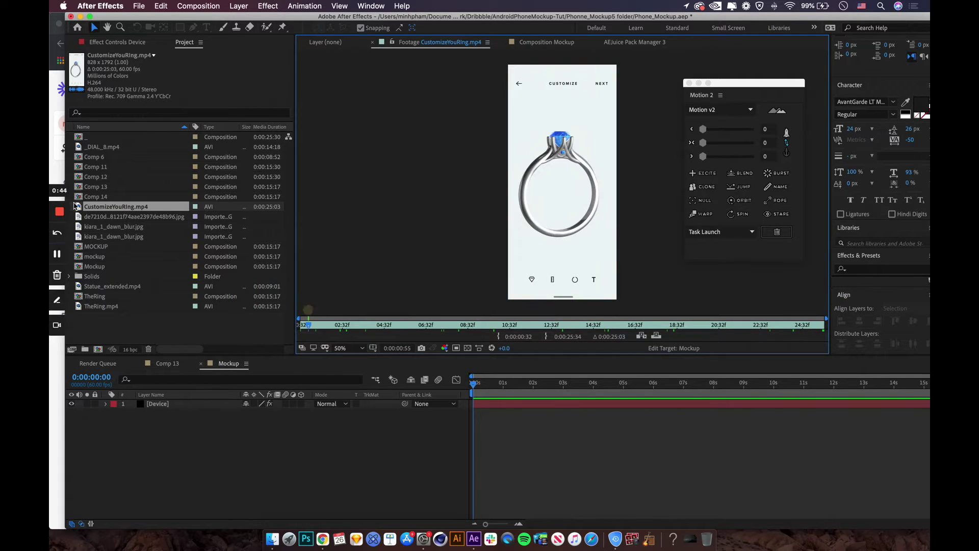
{"action": "right_click", "coordinate": [108, 208]}
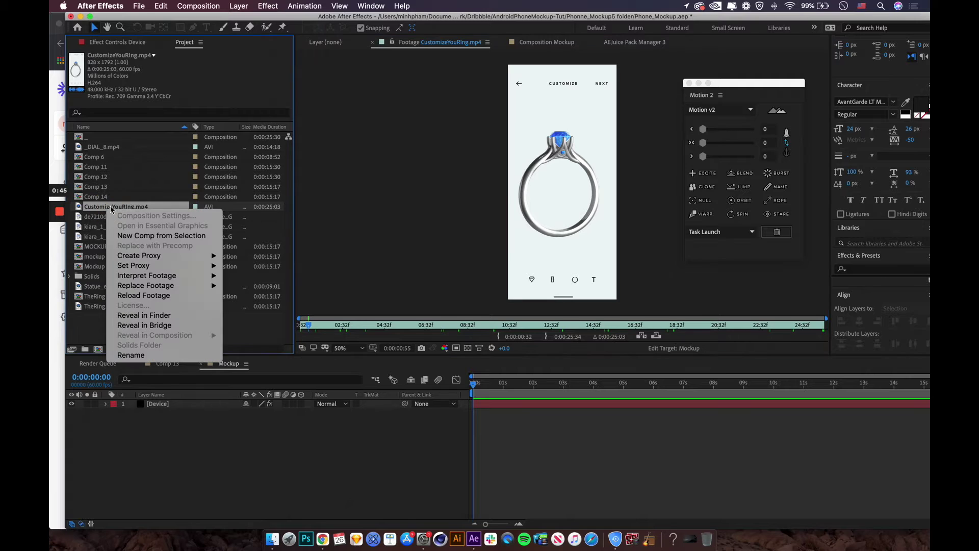
{"action": "left_click", "coordinate": [169, 238]}
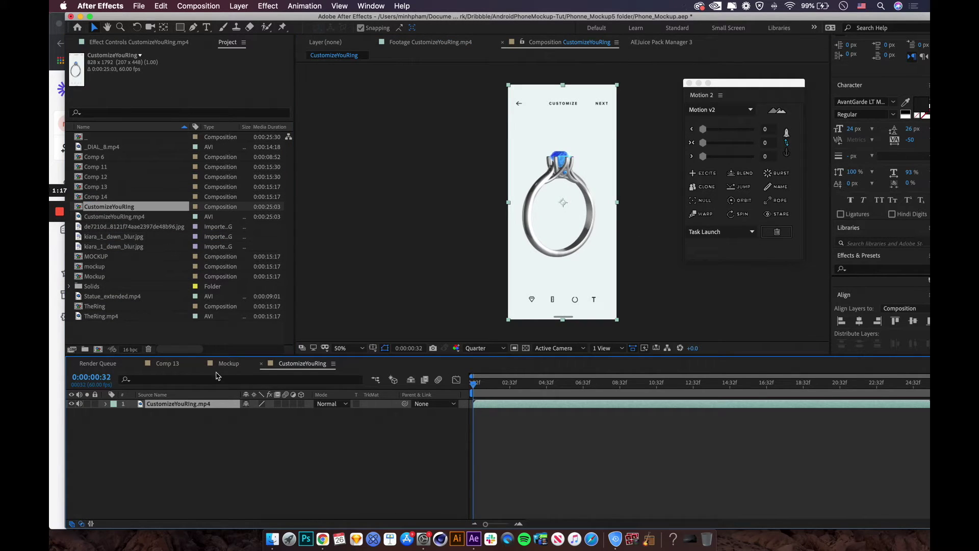
- Add the CustomizeYouRing composition above the Device layer in the Mockup composition and hide it
{"action": "left_click", "coordinate": [220, 364]}
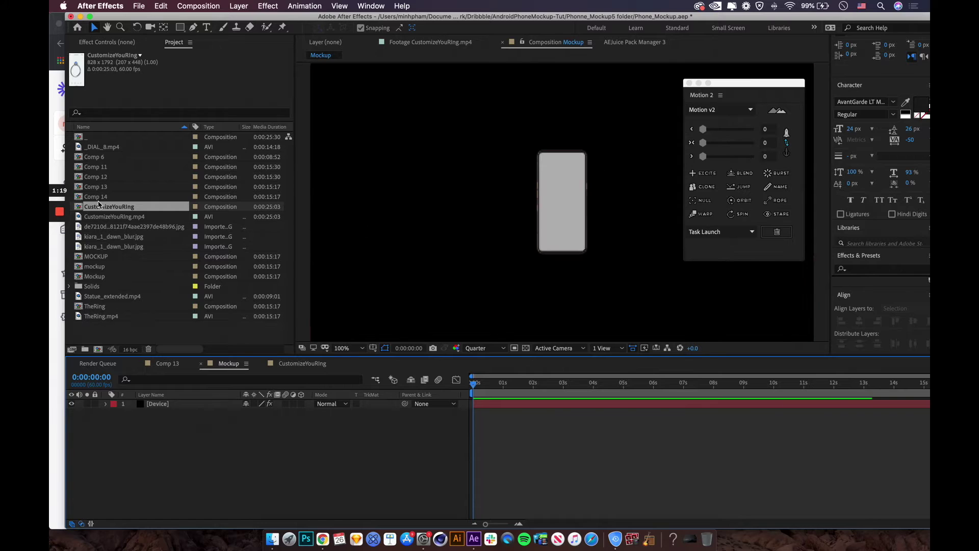
{"action": "left_click_drag", "start_coordinate": [102, 204], "coordinate": [168, 407]}
{"action": "key", "text": "comma"}
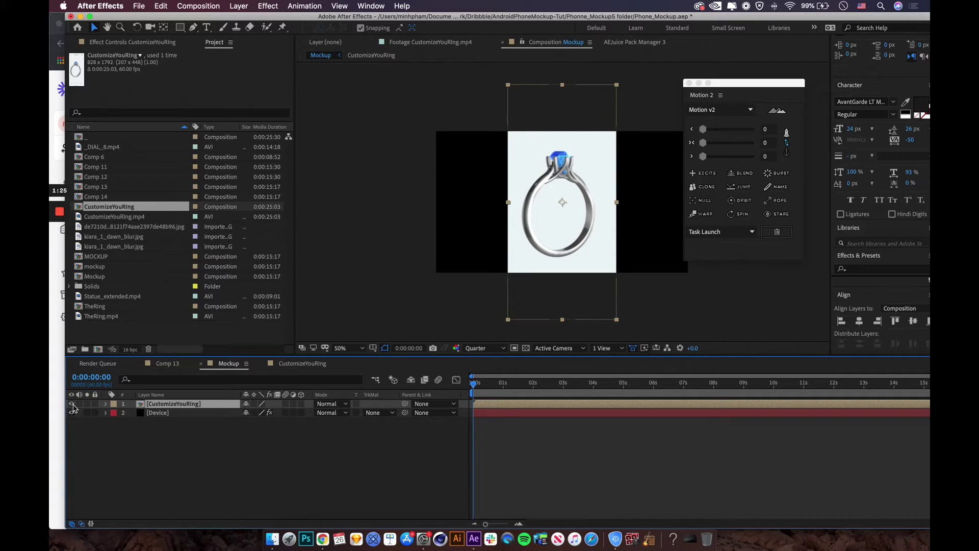
{"action": "left_click", "coordinate": [72, 405]}
{"action": "left_click", "coordinate": [240, 443]}
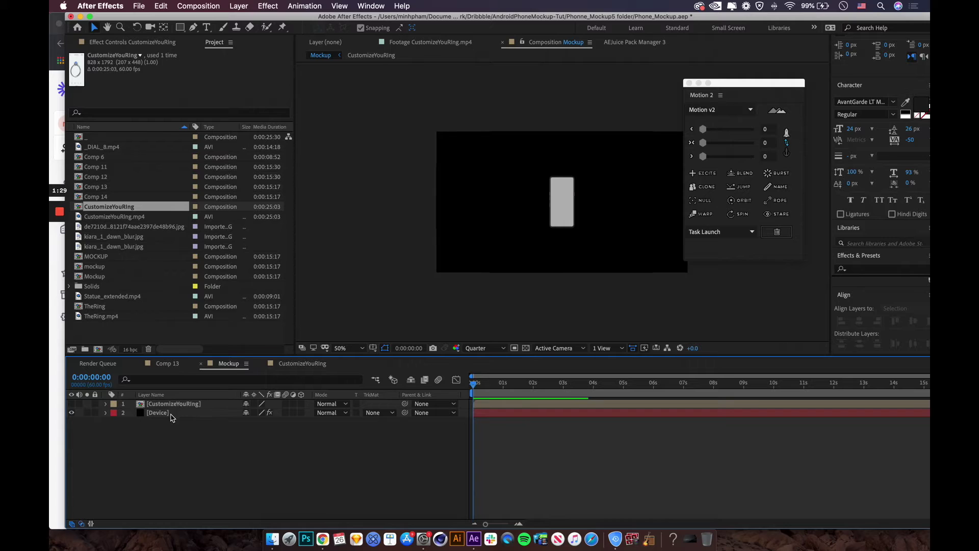
- Assign the CustomizeYouRing layer to Layer 1 of the custom texture maps in the Device layer's Element effect
{"action": "left_click", "coordinate": [169, 413]}
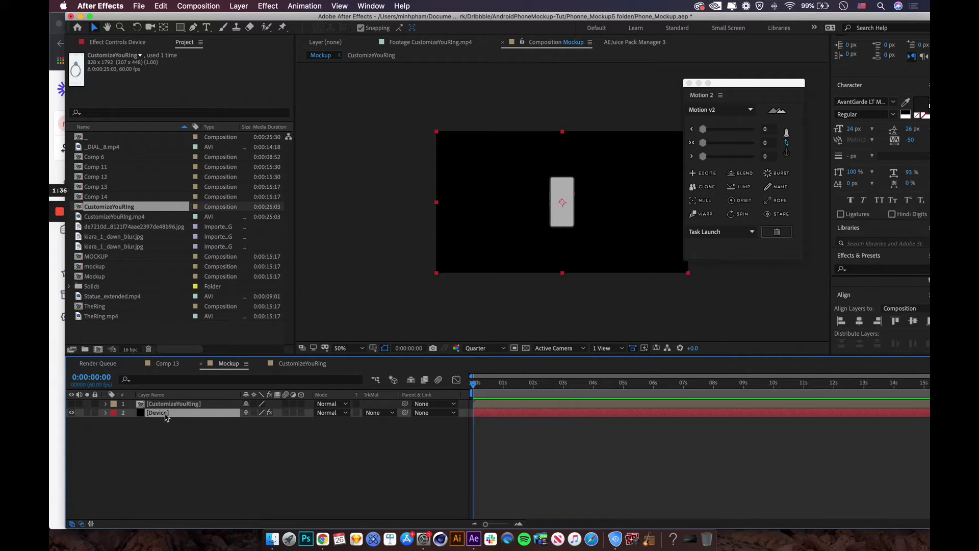
{"action": "left_click", "coordinate": [123, 44]}
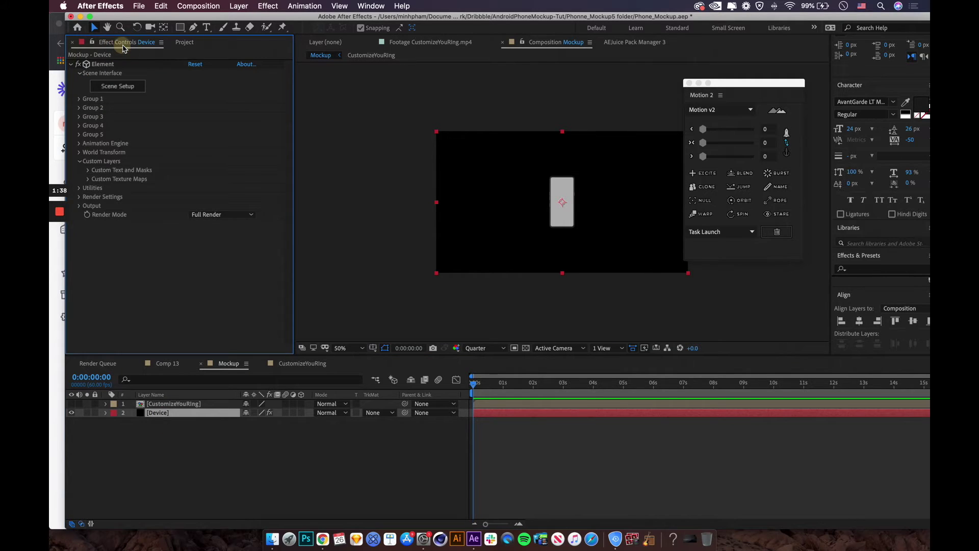
{"action": "left_click", "coordinate": [89, 164]}
{"action": "left_click", "coordinate": [124, 178]}
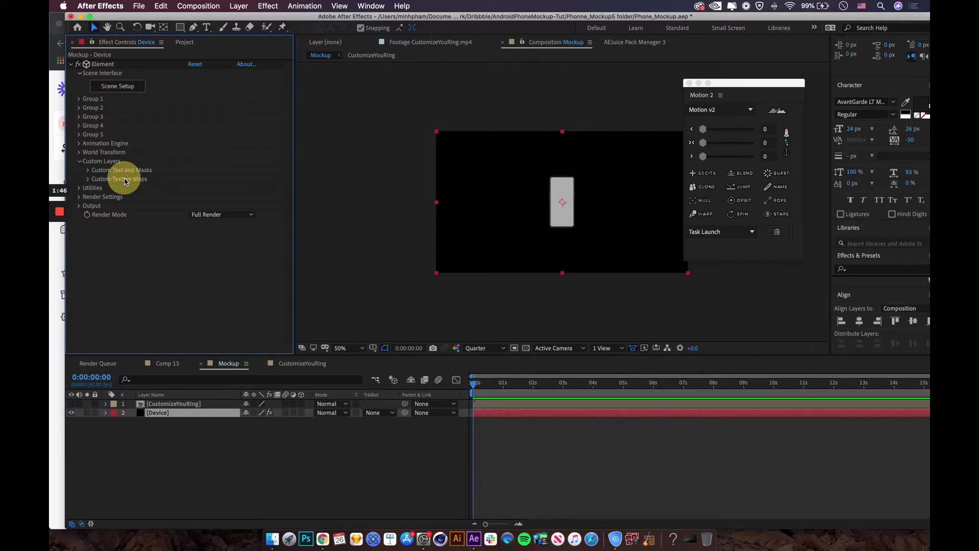
{"action": "left_click", "coordinate": [88, 180]}
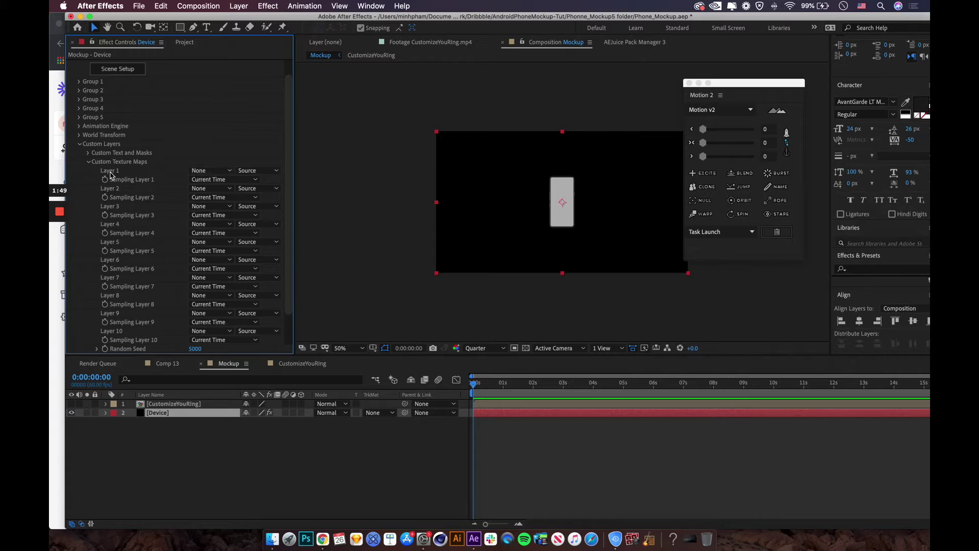
{"action": "left_click", "coordinate": [206, 170]}
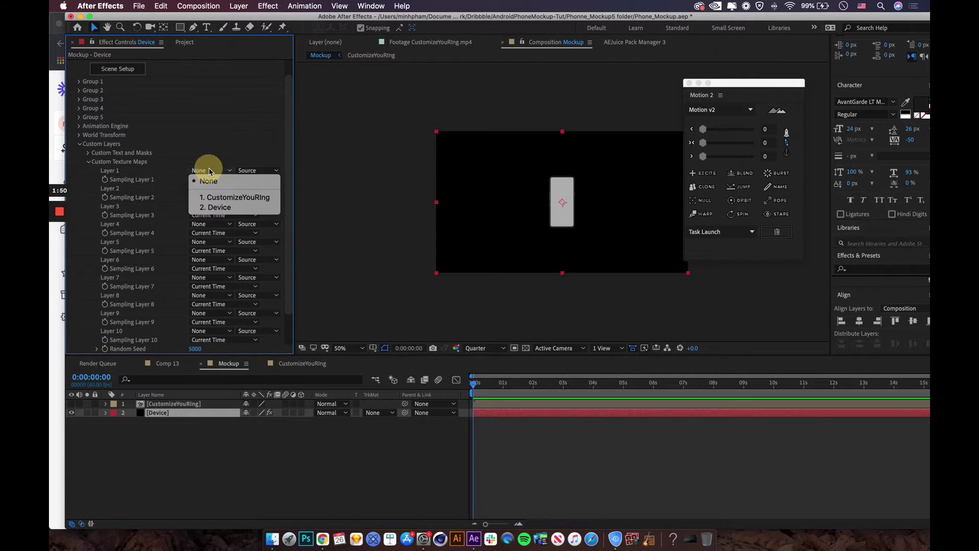
{"action": "left_click", "coordinate": [263, 199]}
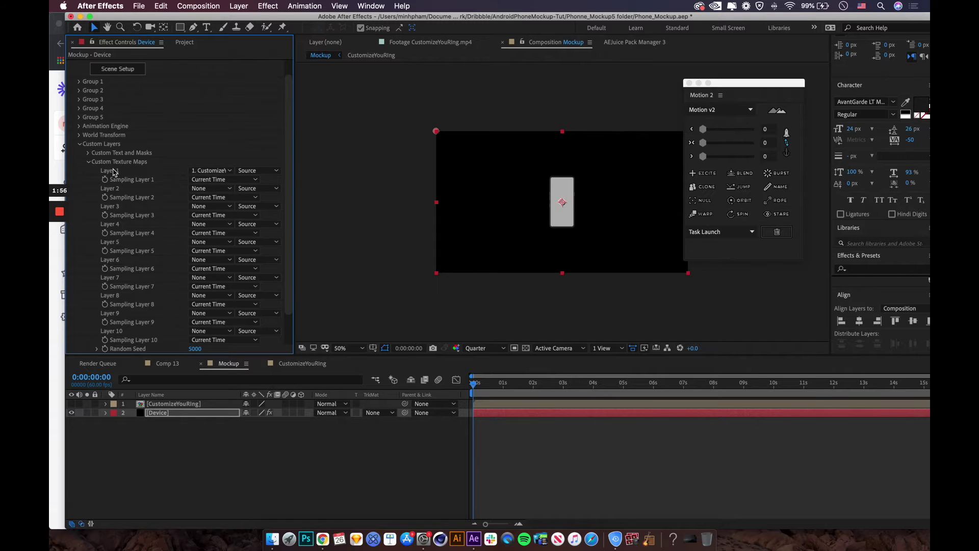
- In Element's scene setup, set the screen material's diffuse texture to Custom Layer 1 (CustomizeYouRing)
{"action": "scroll", "coordinate": [246, 132], "scroll_direction": "up", "scroll_amount": 2}
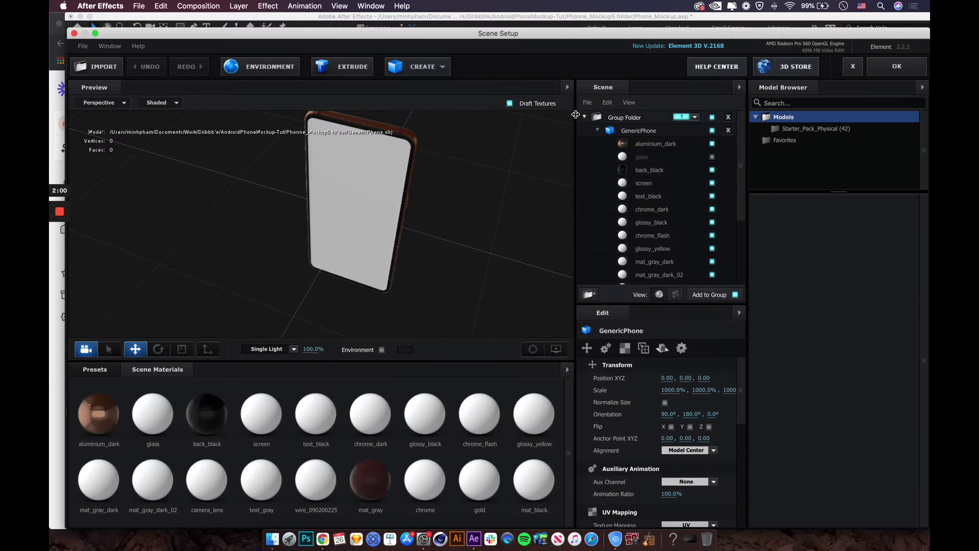
{"action": "left_click", "coordinate": [460, 185]}
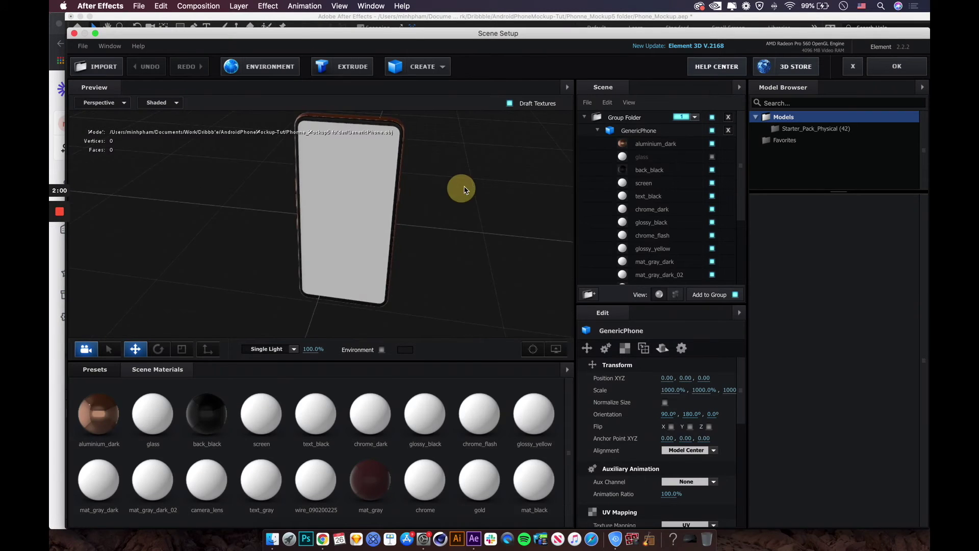
{"action": "left_click", "coordinate": [262, 410]}
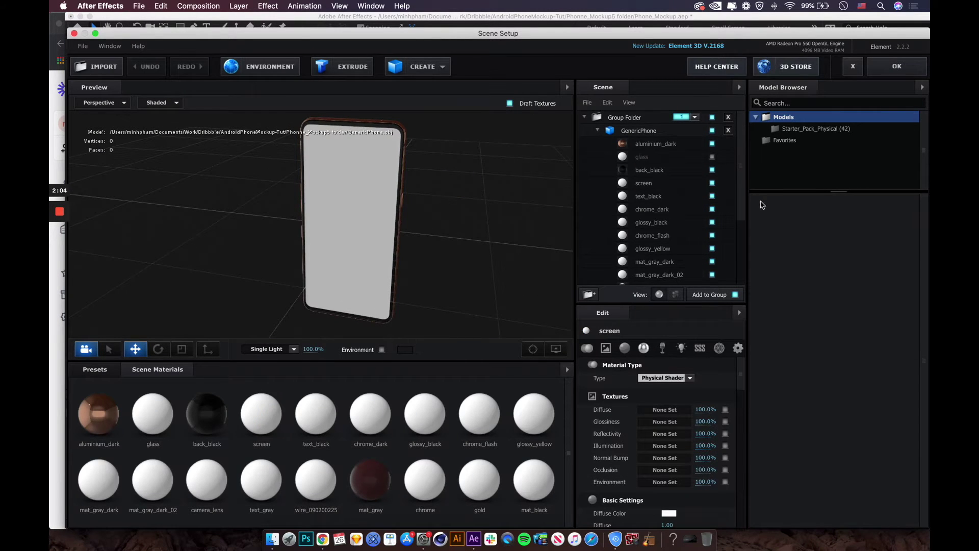
{"action": "left_click", "coordinate": [713, 183]}
{"action": "left_click", "coordinate": [712, 182]}
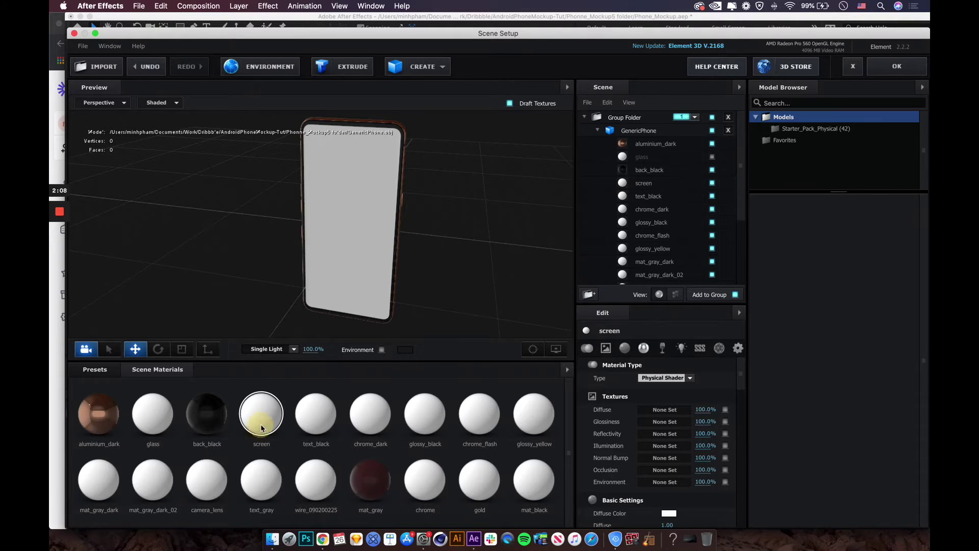
{"action": "left_click", "coordinate": [664, 409]}
{"action": "left_click", "coordinate": [463, 124]}
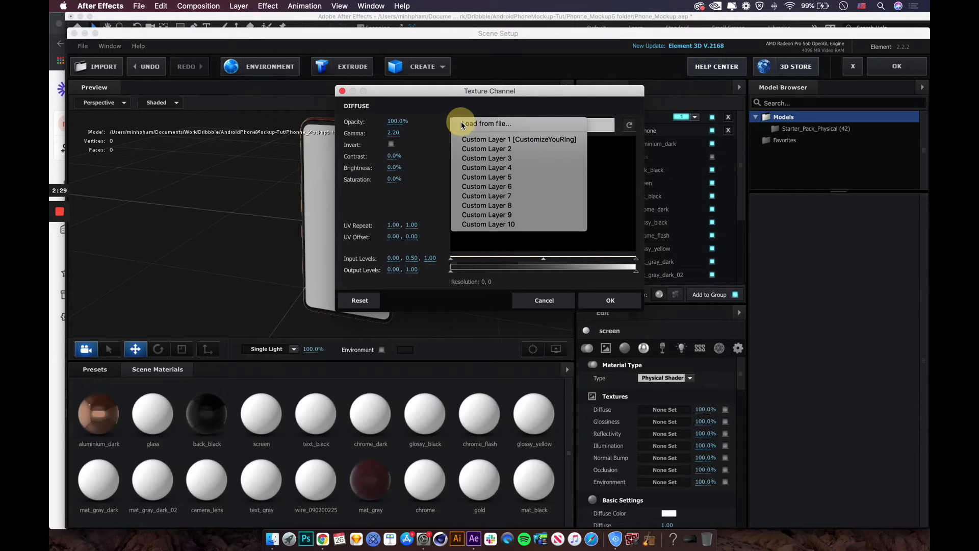
{"action": "left_click", "coordinate": [520, 141]}
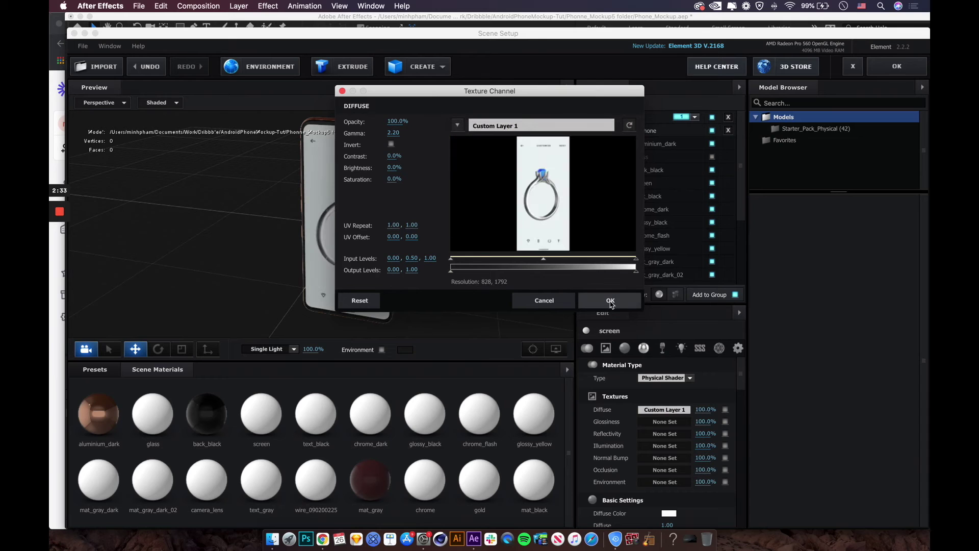
{"action": "left_click", "coordinate": [611, 301]}
- Inspect the textured phone, apply the scene setup and scrub through the Mockup timeline to preview the screen footage
{"action": "left_click_drag", "start_coordinate": [443, 252], "coordinate": [442, 204]}
{"action": "left_click_drag", "start_coordinate": [329, 186], "coordinate": [420, 238]}
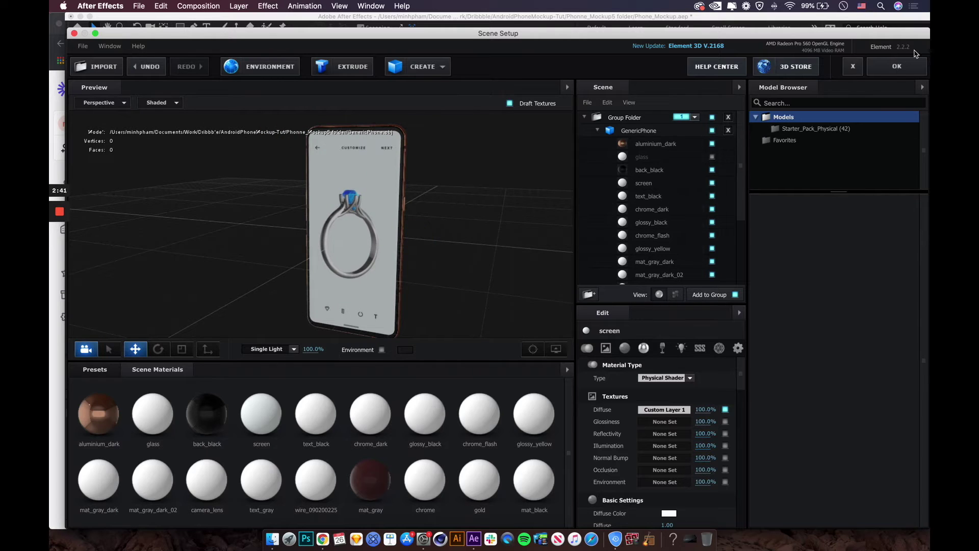
{"action": "left_click", "coordinate": [896, 66]}
{"action": "key", "text": "slash"}
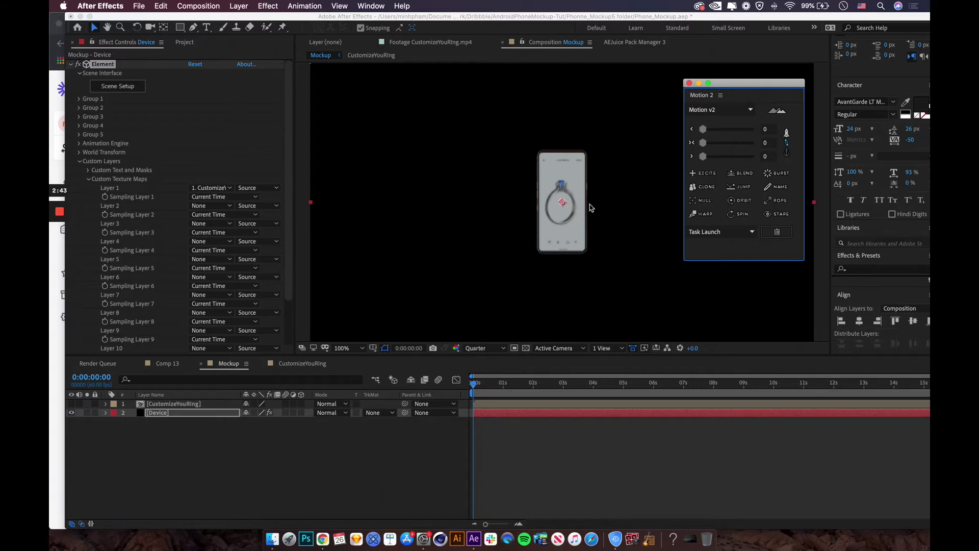
{"action": "left_click_drag", "start_coordinate": [525, 384], "coordinate": [595, 398]}
{"action": "left_click_drag", "start_coordinate": [728, 405], "coordinate": [618, 392]}
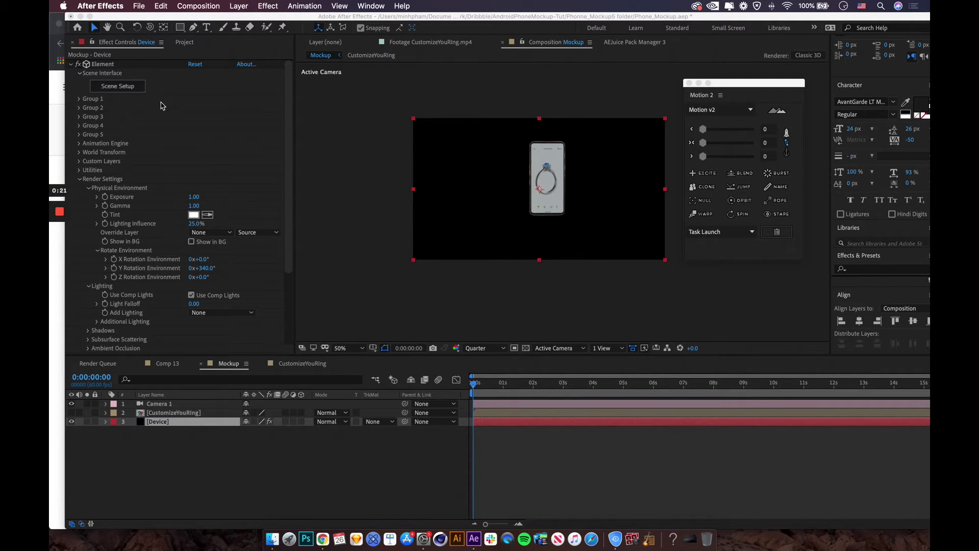
- Import Ground.obj from the Phonne_Mockup5 folder into the Element scene with the default import preferences
{"action": "left_click", "coordinate": [131, 88]}
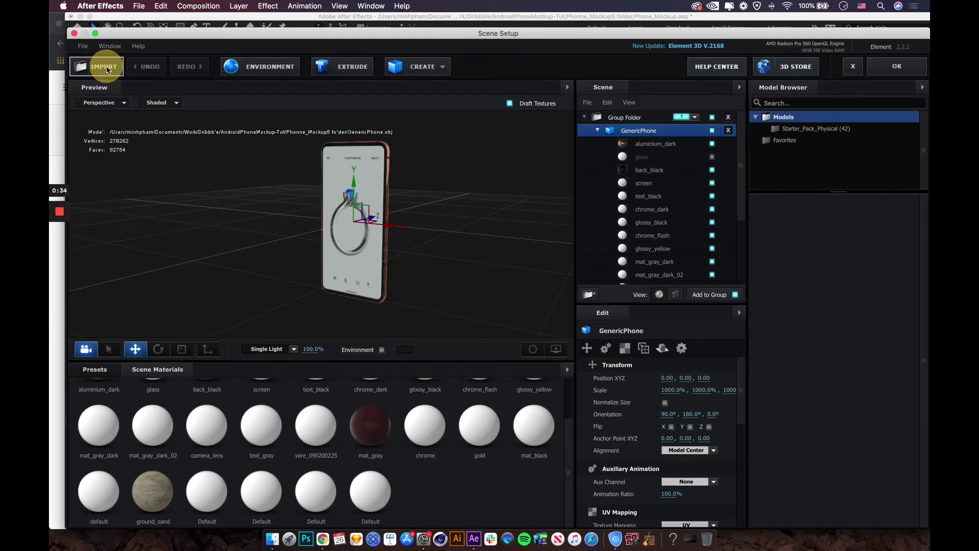
{"action": "left_click", "coordinate": [101, 66]}
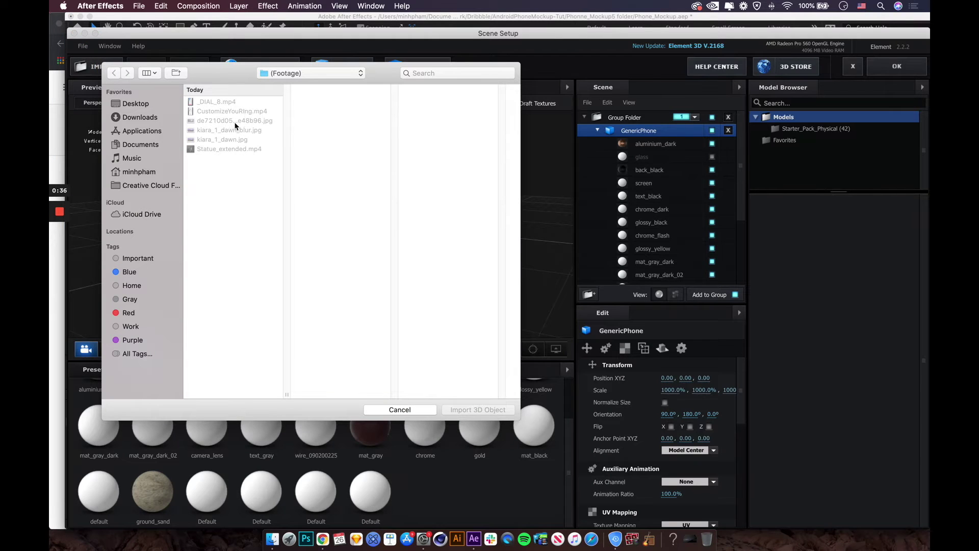
{"action": "left_click", "coordinate": [304, 75]}
{"action": "left_click", "coordinate": [300, 83]}
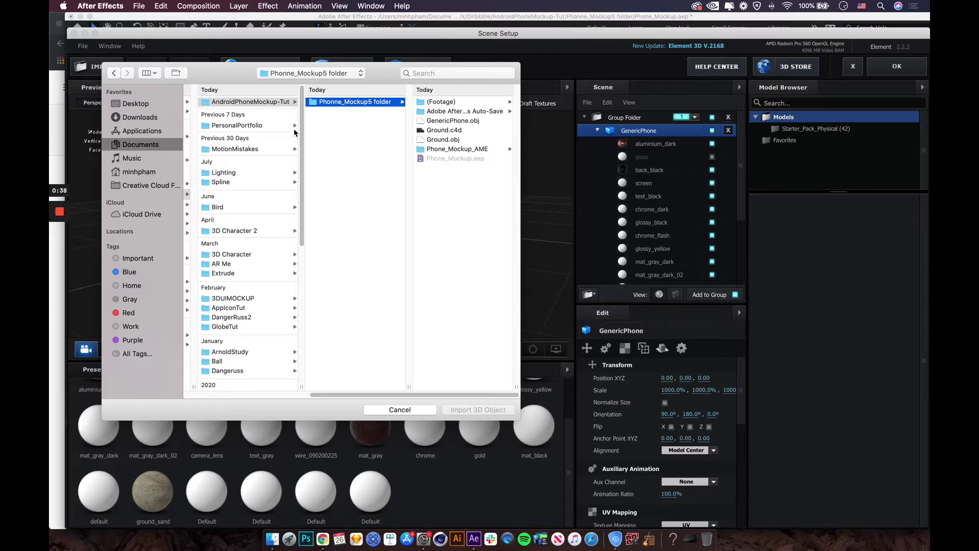
{"action": "left_click", "coordinate": [439, 130]}
{"action": "left_click", "coordinate": [334, 140]}
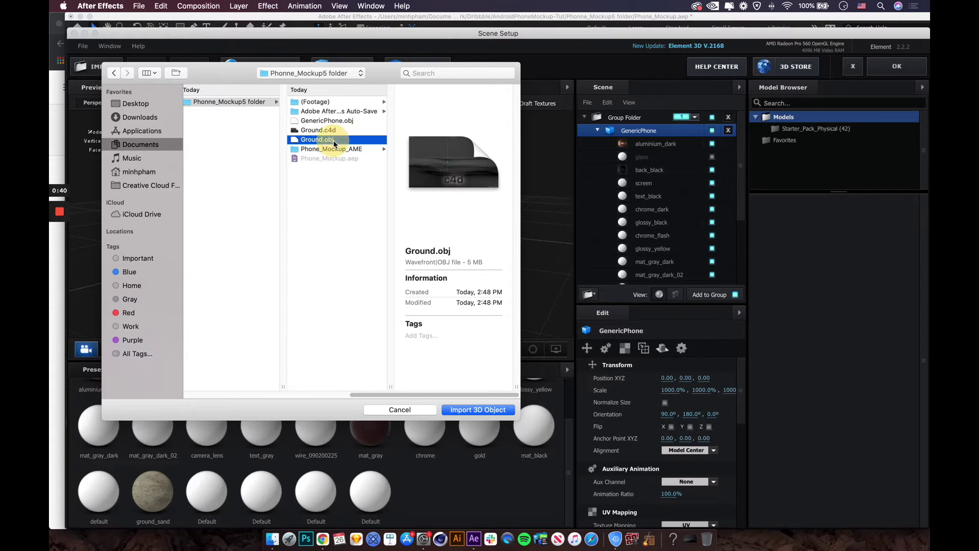
{"action": "left_click", "coordinate": [487, 410]}
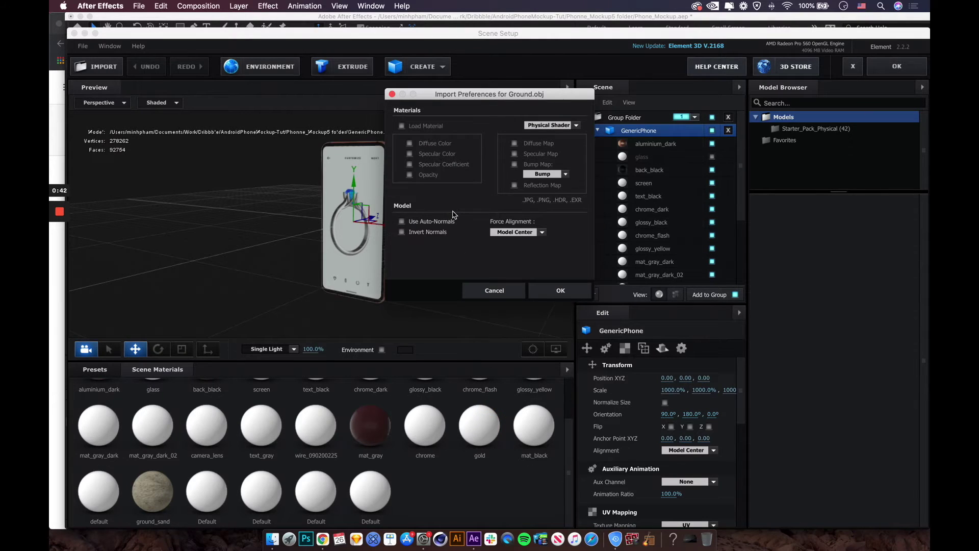
{"action": "left_click", "coordinate": [571, 291]}
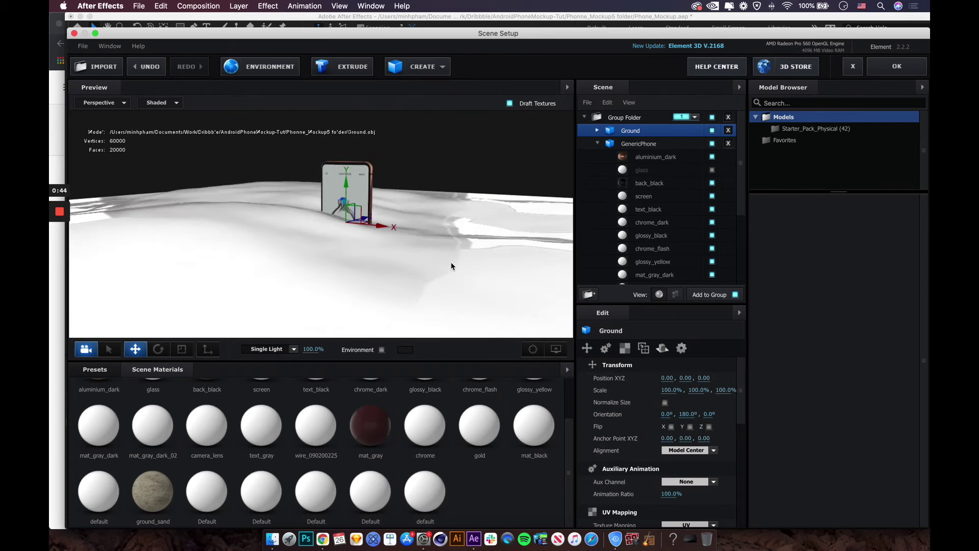
- Fit the ground beneath the phone at position 0.19, -0.84, 0.00 with Y scale 136.4% and Y orientation 391.5°
{"action": "left_click_drag", "start_coordinate": [450, 253], "coordinate": [396, 234]}
{"action": "left_click_drag", "start_coordinate": [332, 193], "coordinate": [333, 247]}
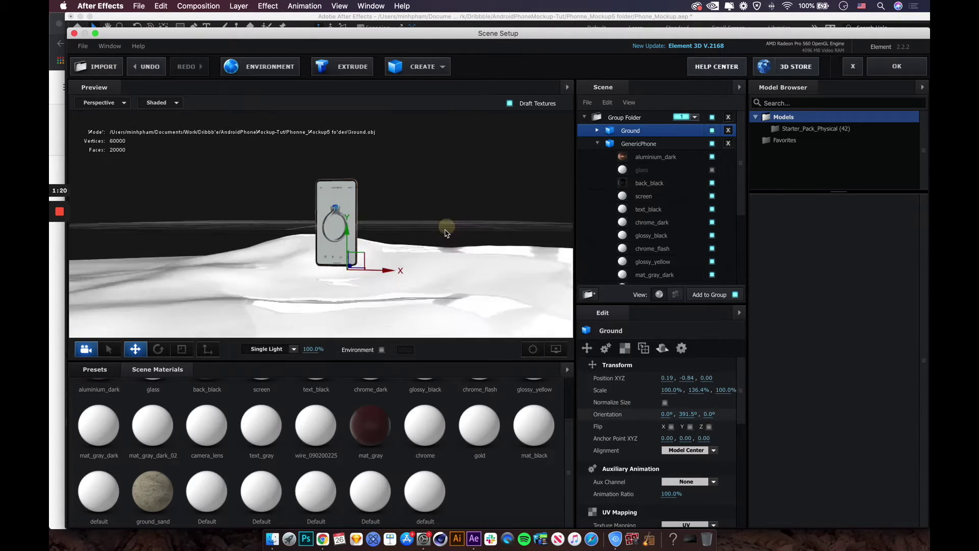
{"action": "left_click_drag", "start_coordinate": [448, 225], "coordinate": [443, 229]}
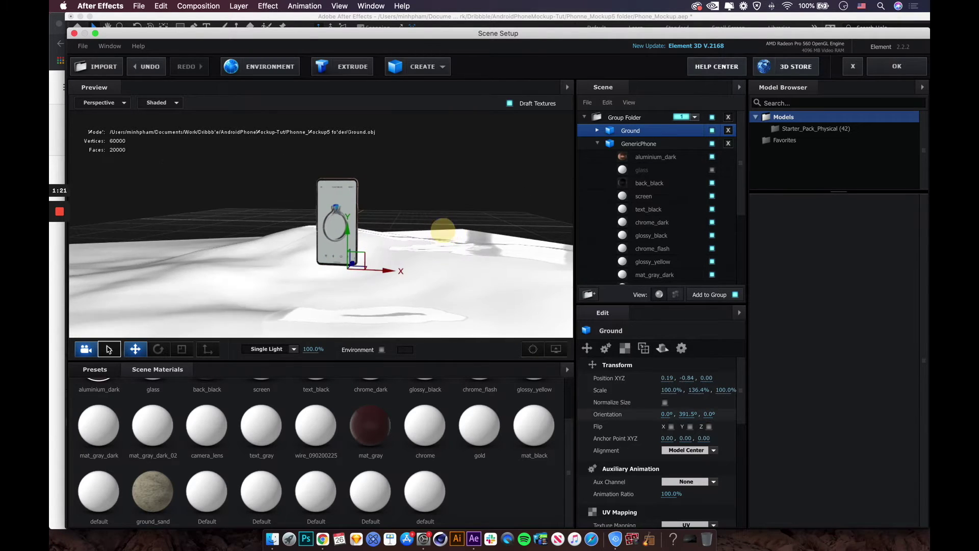
- Apply the ground_sand preset from the Pro_Shaders_2 Ground materials to the ground model
{"action": "left_click", "coordinate": [91, 371]}
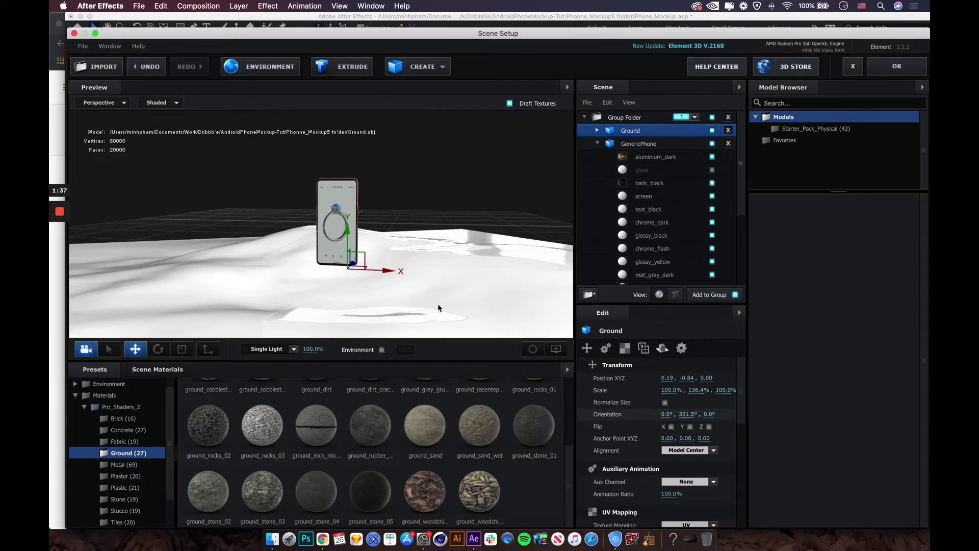
{"action": "scroll", "coordinate": [316, 460], "scroll_direction": "up", "scroll_amount": 3}
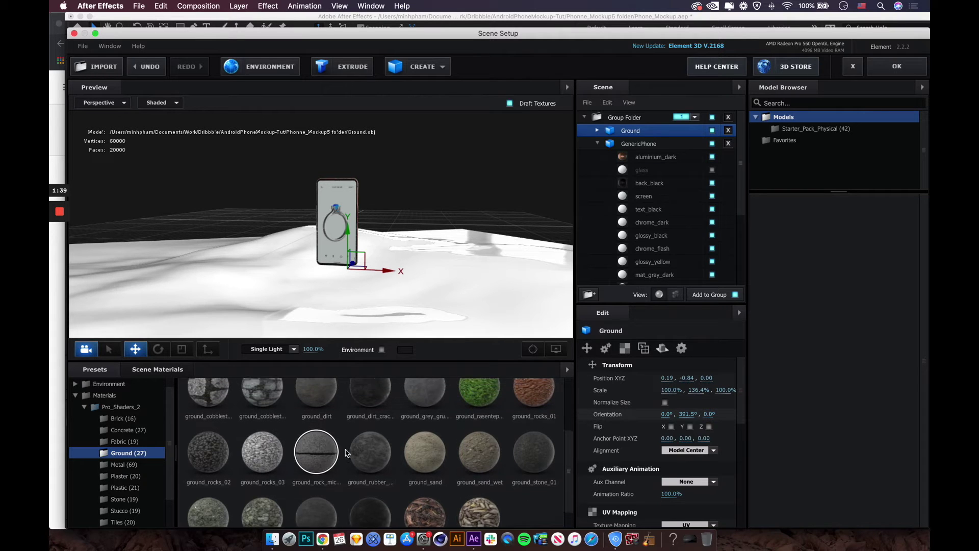
{"action": "scroll", "coordinate": [436, 478], "scroll_direction": "down", "scroll_amount": 1}
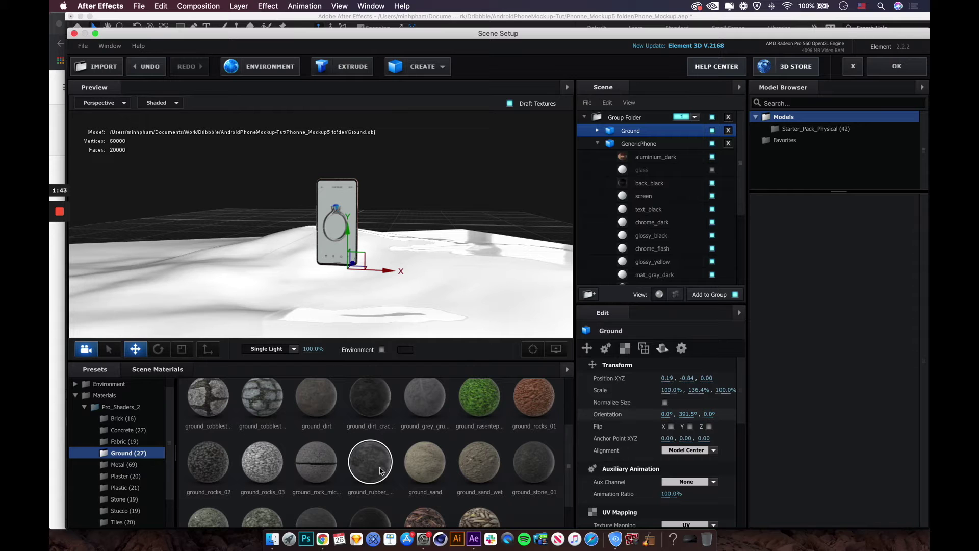
{"action": "scroll", "coordinate": [380, 470], "scroll_direction": "down", "scroll_amount": 2}
{"action": "left_click_drag", "start_coordinate": [428, 453], "coordinate": [420, 295]}
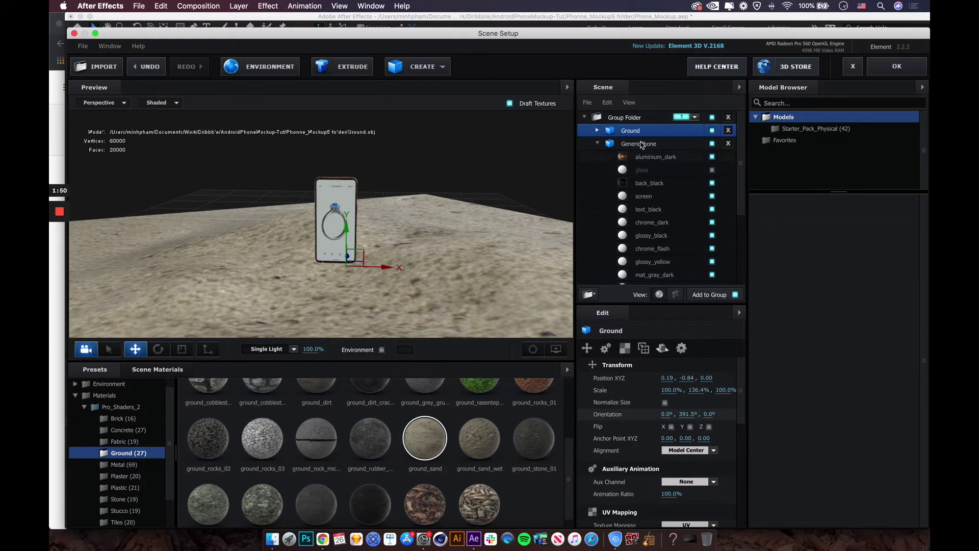
- Set the first UV Repeat value of the ground model's texture mapping to 6
{"action": "left_click", "coordinate": [626, 348]}
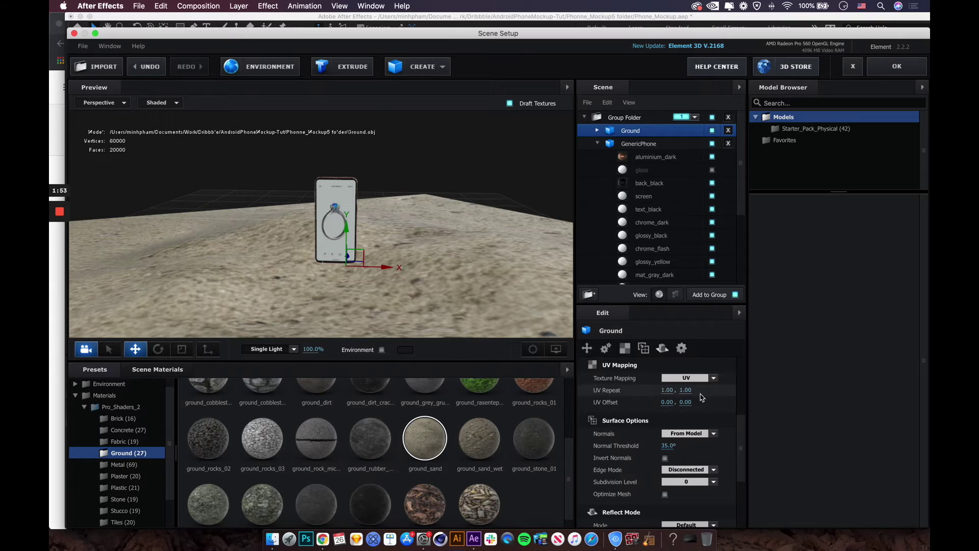
{"action": "left_click", "coordinate": [665, 389]}
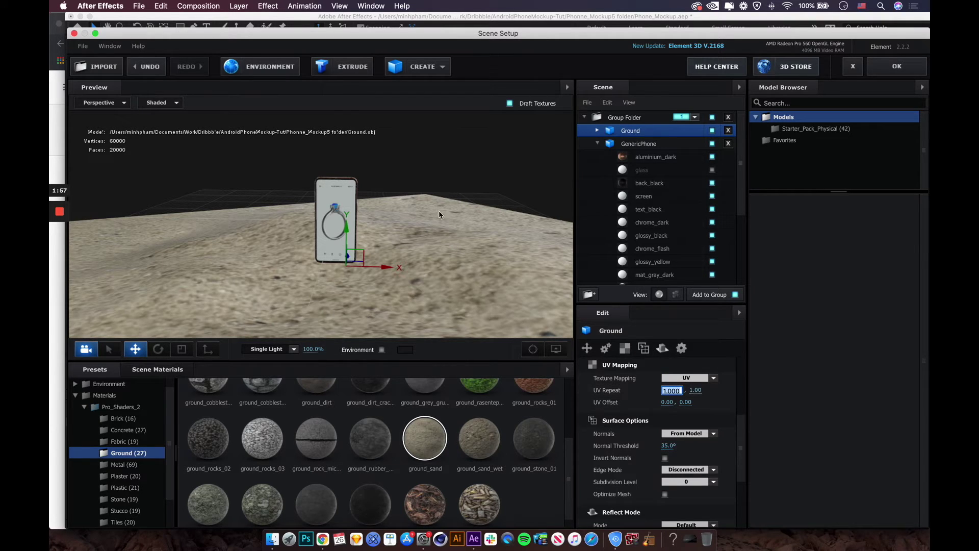
{"action": "type", "text": "6"}
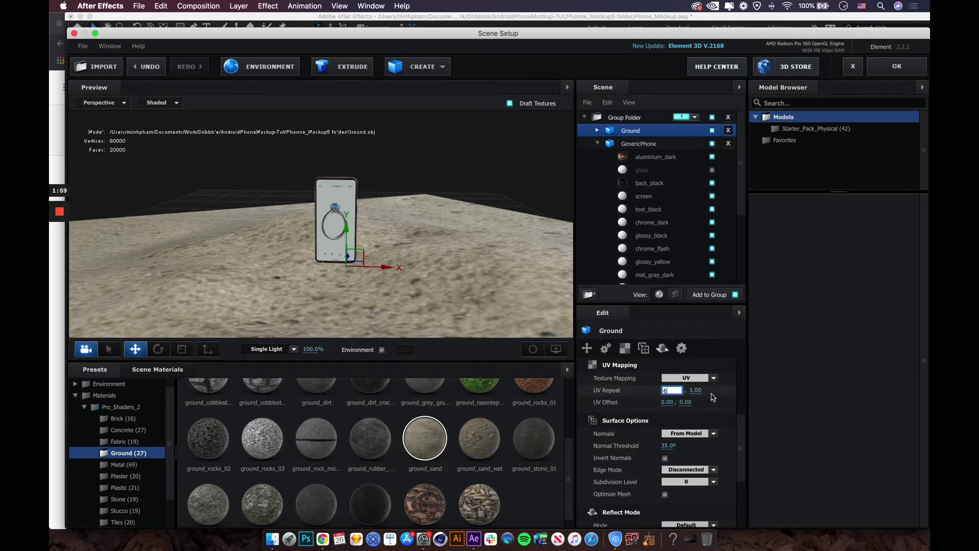
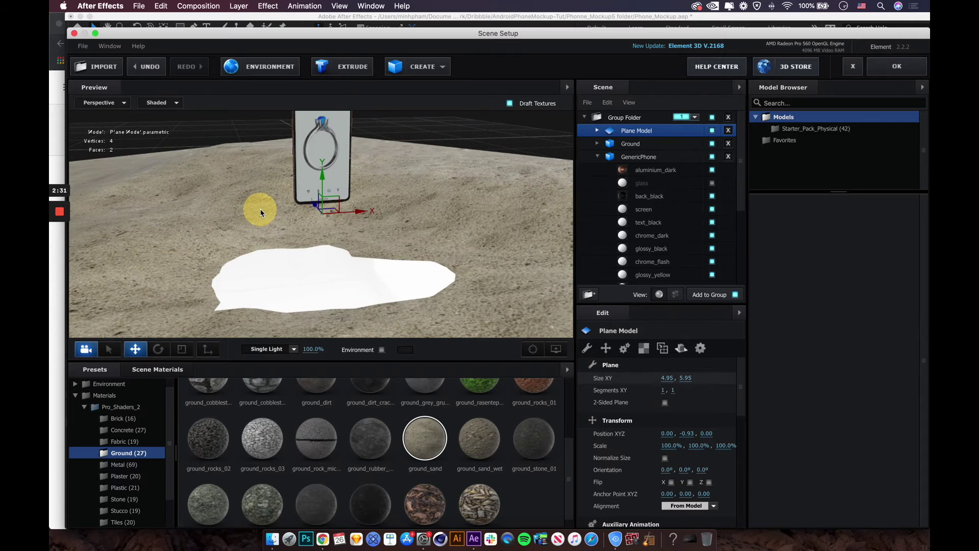
- Rename the last Default material in the scene materials to Water
{"action": "left_click", "coordinate": [158, 370]}
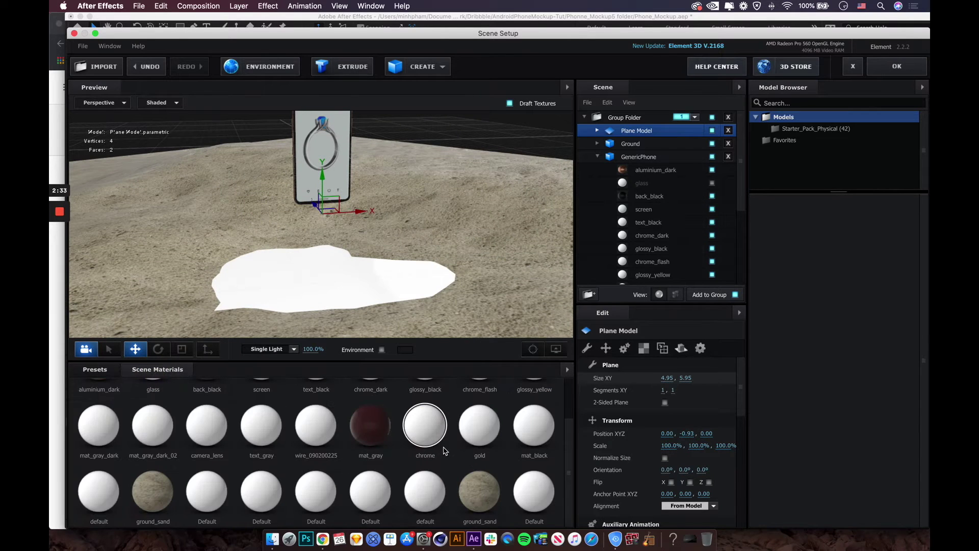
{"action": "right_click", "coordinate": [511, 469]}
{"action": "left_click", "coordinate": [531, 474]}
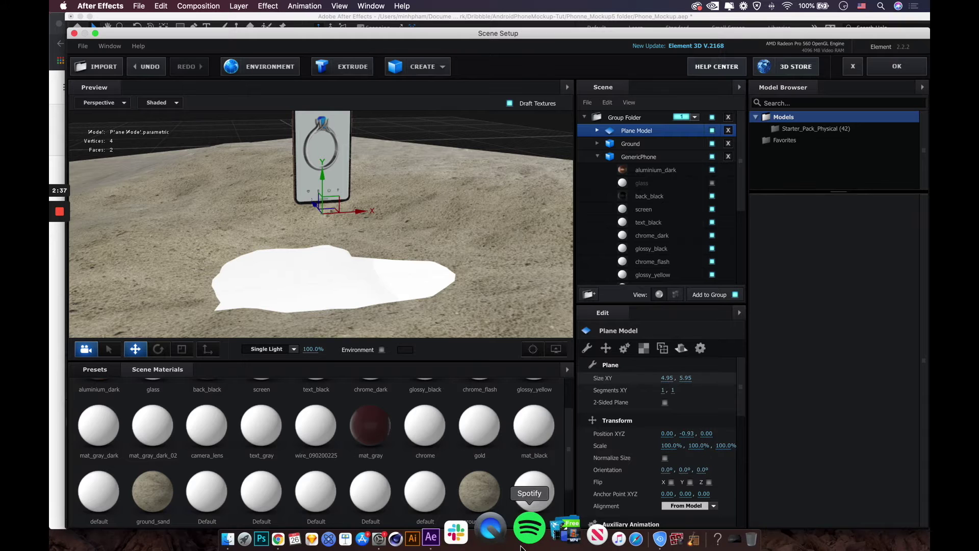
{"action": "scroll", "coordinate": [531, 487], "scroll_direction": "down", "scroll_amount": 2}
{"action": "right_click", "coordinate": [87, 500]}
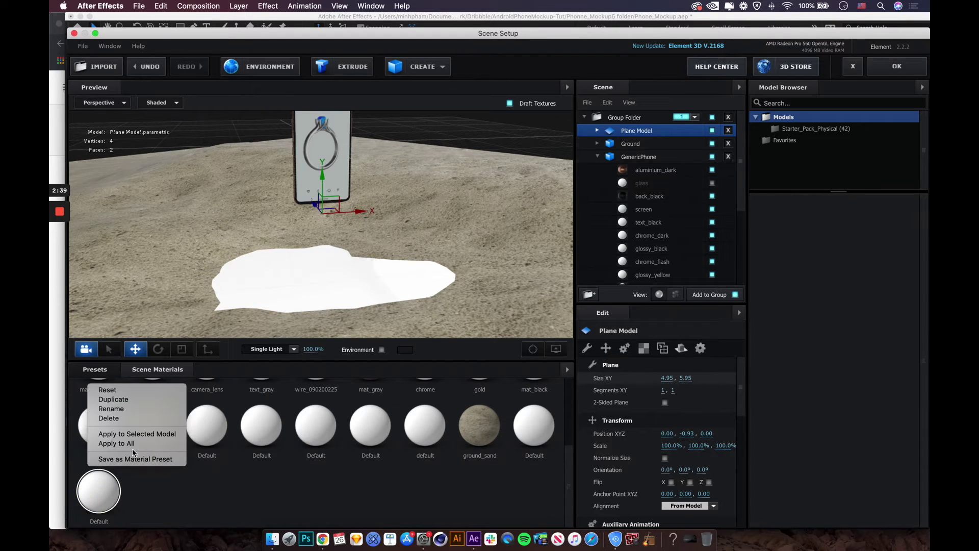
{"action": "left_click", "coordinate": [126, 411]}
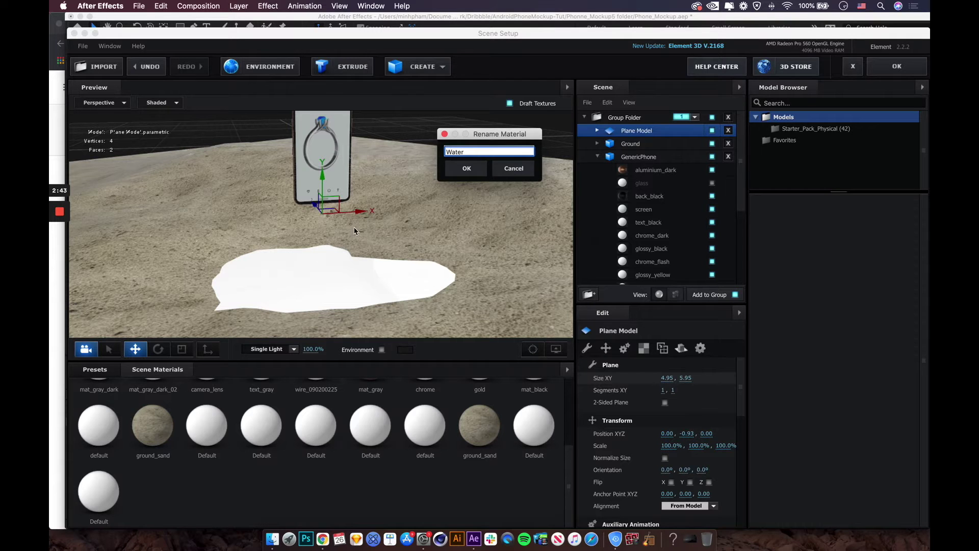
{"action": "type", "text": "Water"}
{"action": "left_click", "coordinate": [467, 169]}
- Set the Water material's diffuse color to near-black, about #211F1F
{"action": "left_click", "coordinate": [97, 489]}
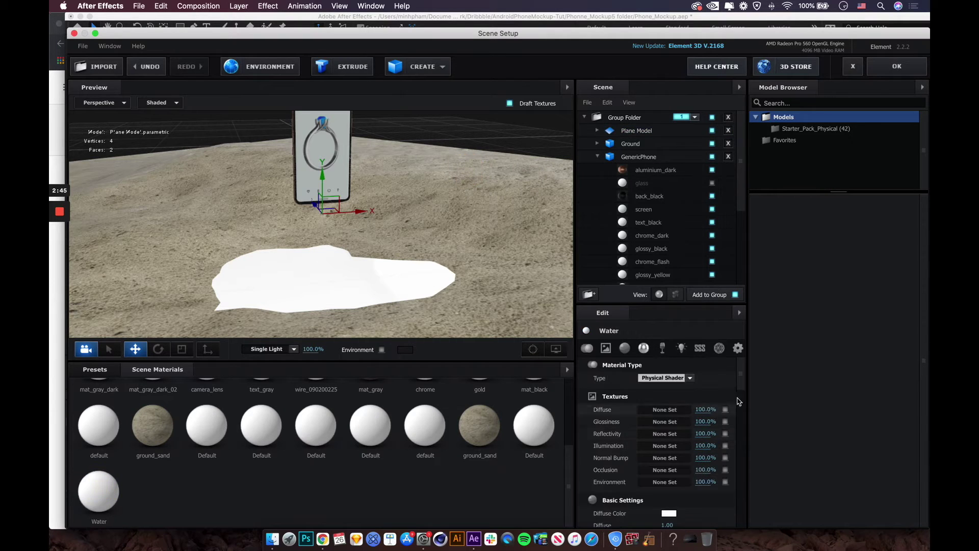
{"action": "scroll", "coordinate": [743, 373], "scroll_direction": "down", "scroll_amount": 3}
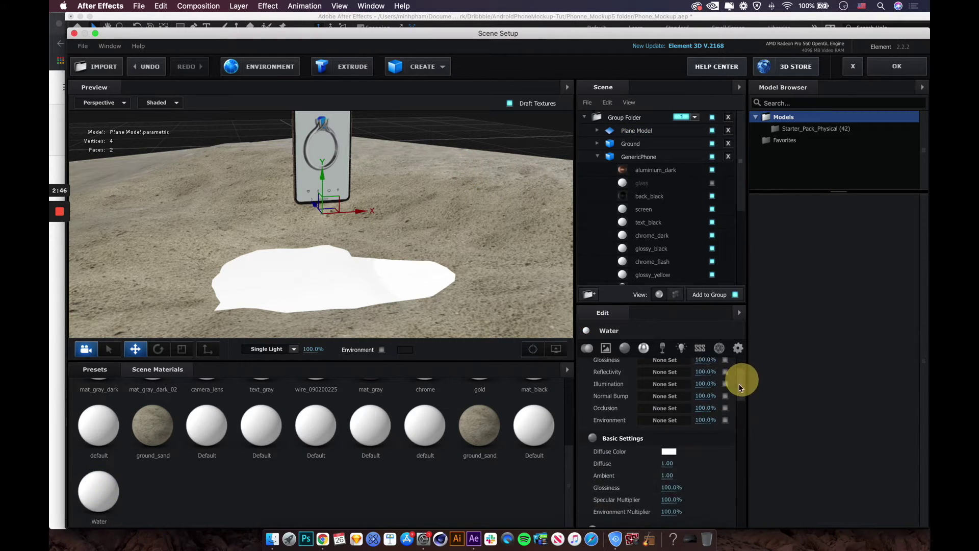
{"action": "left_click", "coordinate": [668, 451]}
{"action": "left_click", "coordinate": [386, 243]}
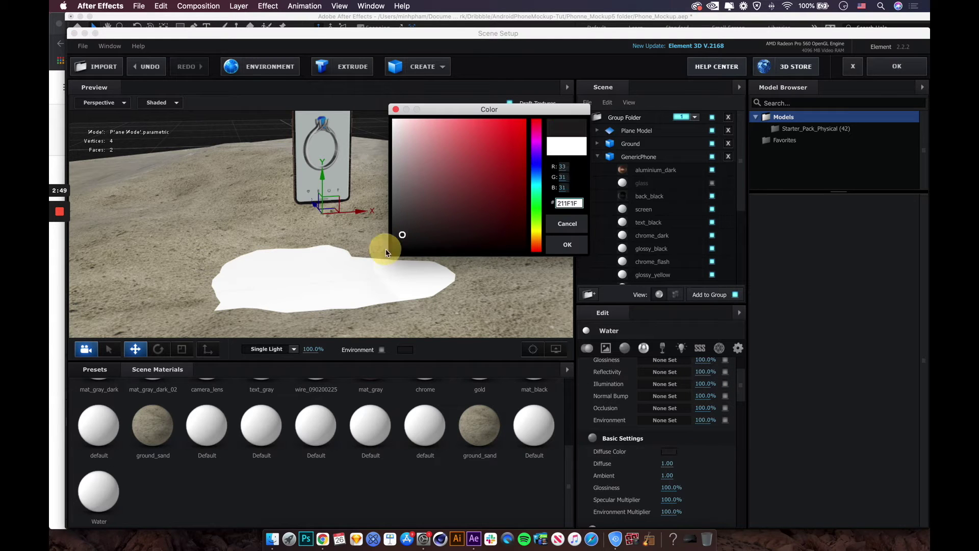
{"action": "left_click", "coordinate": [570, 244]}
- Apply the Water material to the Plane Model that forms the puddle in the ground
{"action": "mouse_move", "coordinate": [433, 286]}
{"action": "left_mouse_down"}
{"action": "mouse_move", "coordinate": [416, 273]}
{"action": "mouse_move", "coordinate": [429, 270]}
{"action": "left_mouse_up"}
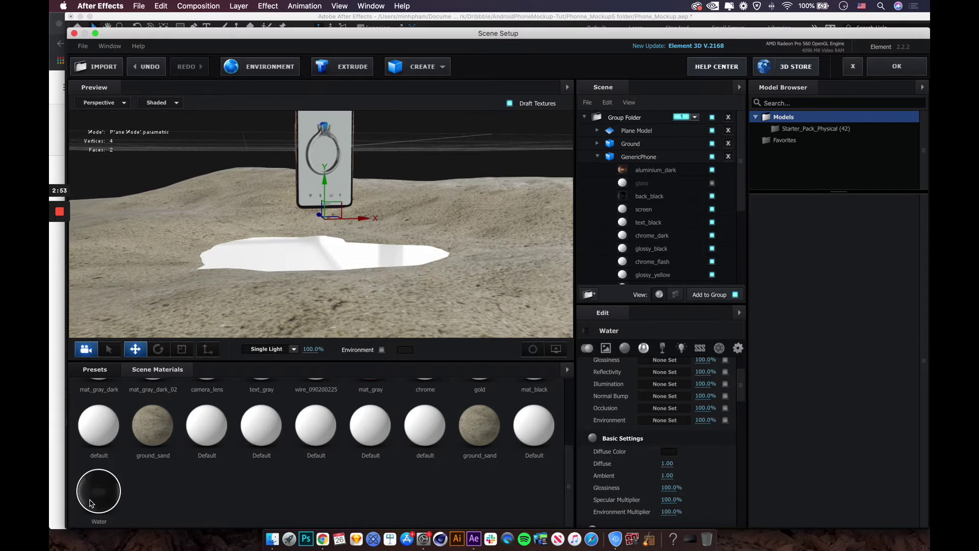
{"action": "left_click_drag", "start_coordinate": [741, 391], "coordinate": [740, 408]}
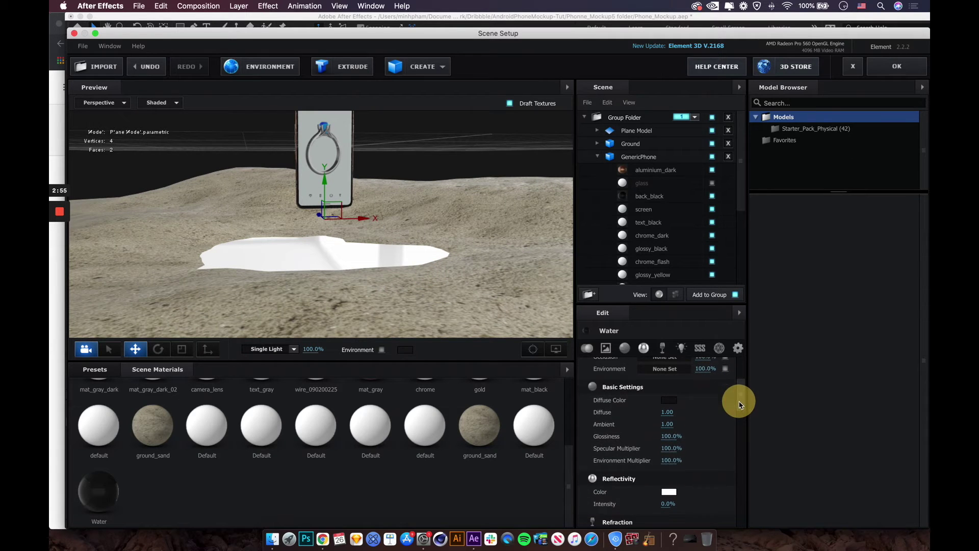
{"action": "left_click_drag", "start_coordinate": [223, 443], "coordinate": [629, 133]}
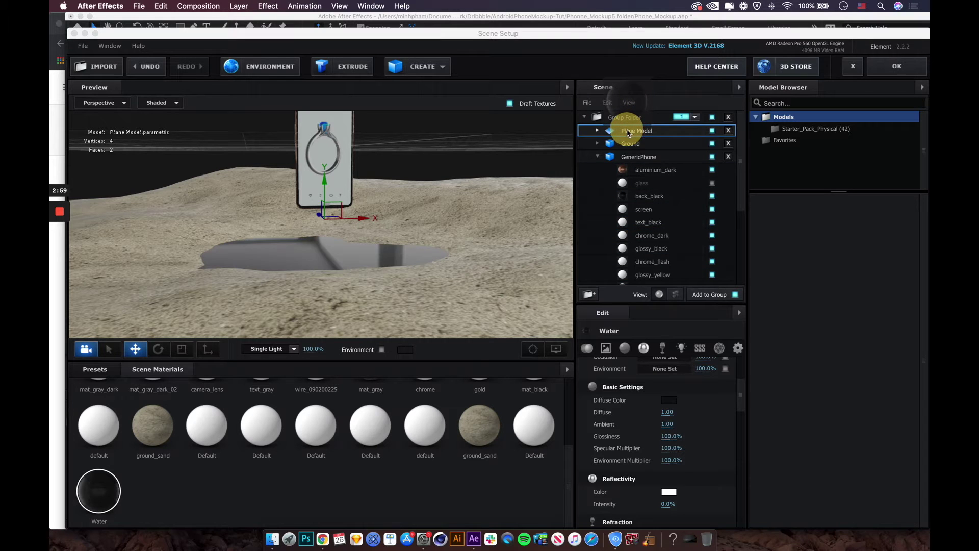
{"action": "left_click_drag", "start_coordinate": [403, 252], "coordinate": [437, 258]}
- Set the Water material's reflectivity intensity to 100% and its glossiness to 90%, and check the puddle's reflections
{"action": "left_click_drag", "start_coordinate": [667, 504], "coordinate": [763, 497]}
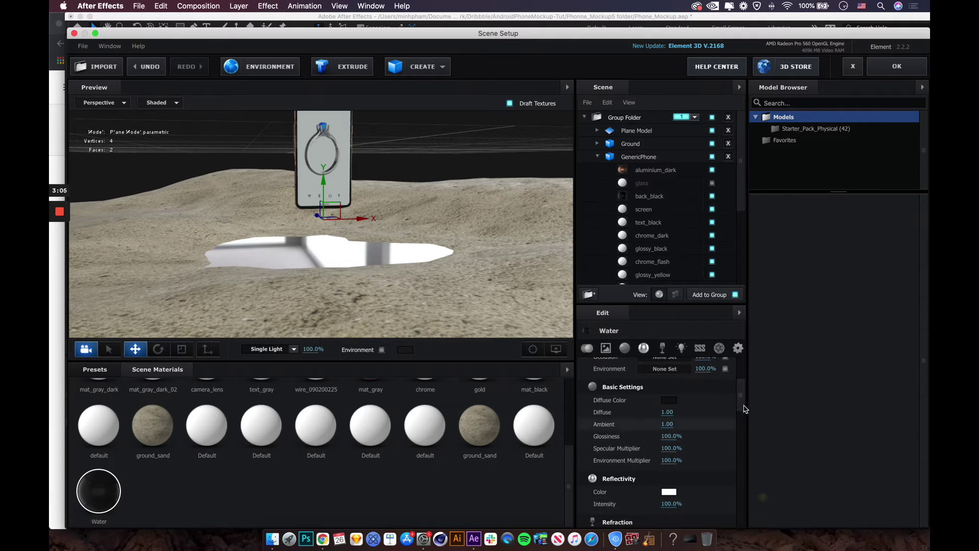
{"action": "left_click_drag", "start_coordinate": [745, 401], "coordinate": [744, 407]}
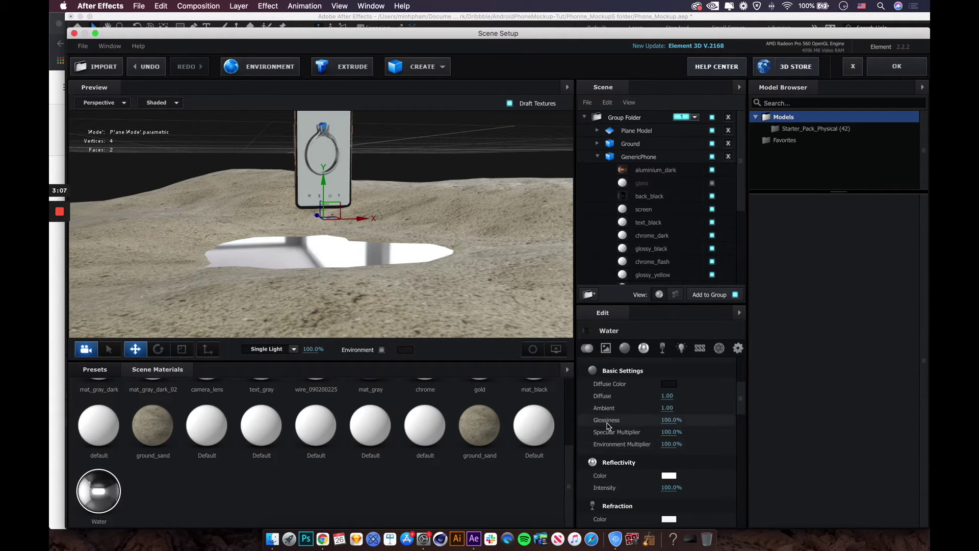
{"action": "left_click", "coordinate": [666, 420]}
{"action": "type", "text": "90"}
{"action": "key", "text": "Return"}
{"action": "mouse_move", "coordinate": [363, 308]}
{"action": "left_mouse_down"}
{"action": "mouse_move", "coordinate": [375, 302]}
{"action": "mouse_move", "coordinate": [367, 305]}
{"action": "left_mouse_up"}
{"action": "left_click_drag", "start_coordinate": [416, 238], "coordinate": [405, 237]}
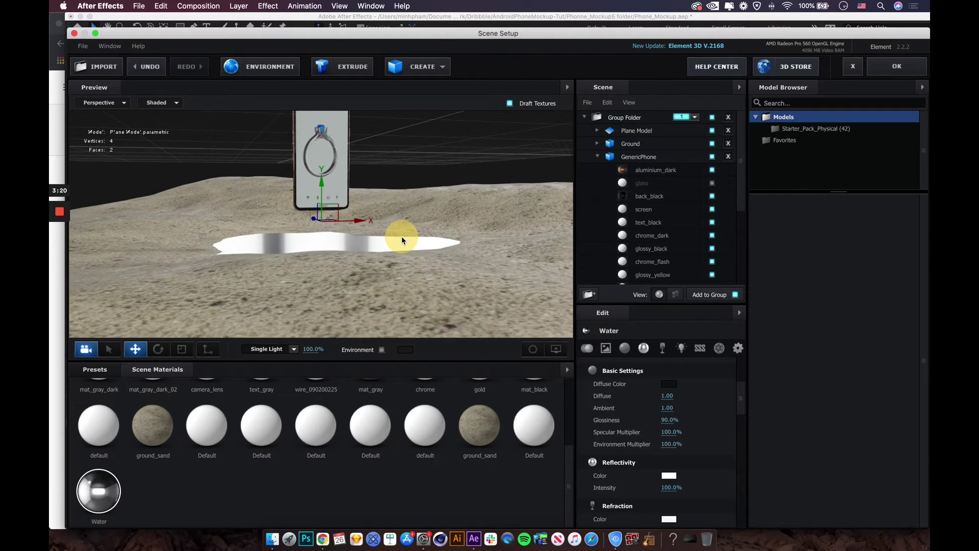
- Set the Plane Model's reflect mode to Mirror Surface and check the phone's reflection in the puddle
{"action": "left_click", "coordinate": [639, 132]}
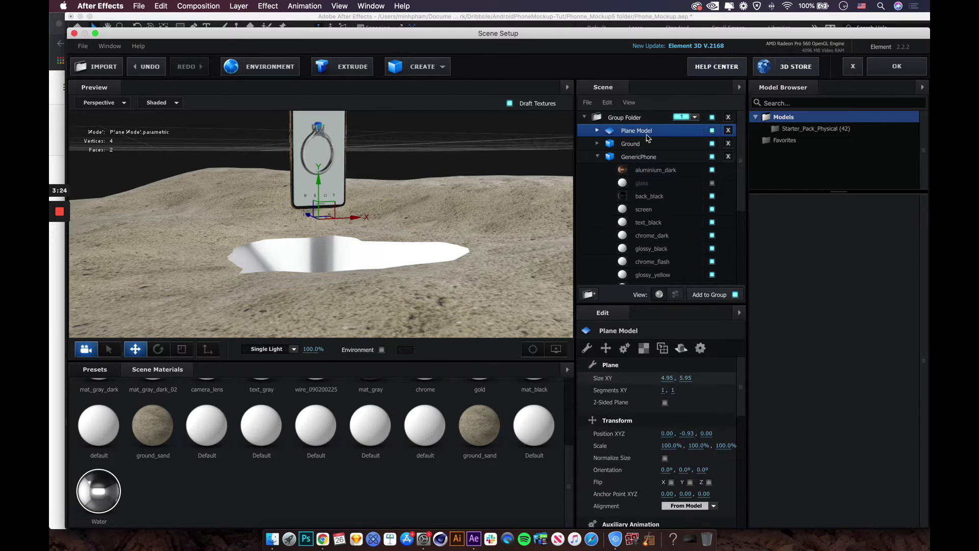
{"action": "left_click", "coordinate": [682, 348]}
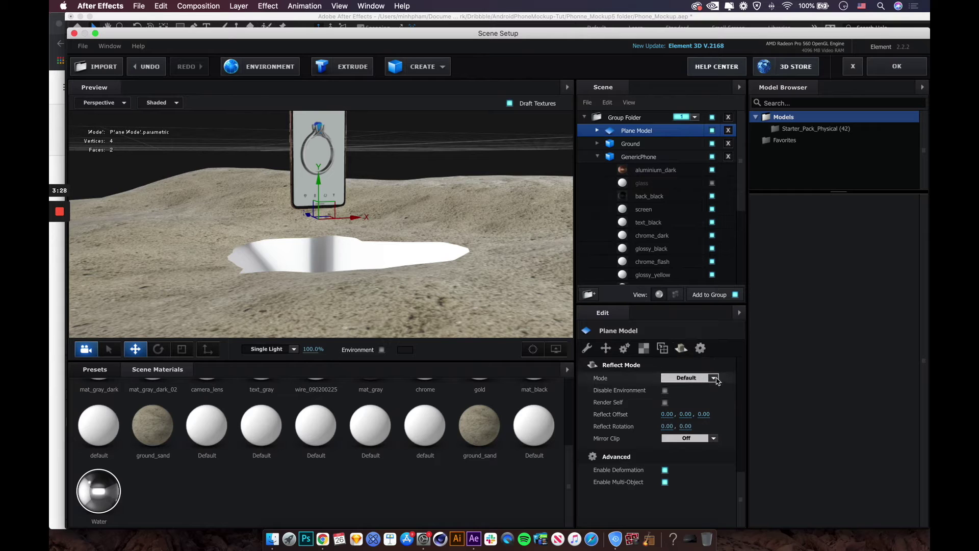
{"action": "left_click", "coordinate": [689, 378]}
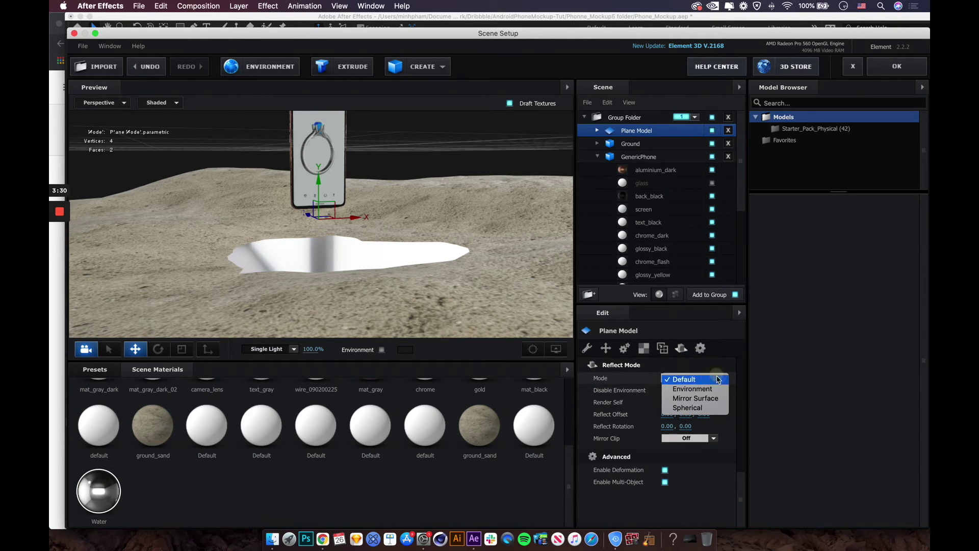
{"action": "left_click", "coordinate": [696, 398]}
{"action": "left_click_drag", "start_coordinate": [412, 278], "coordinate": [308, 268]}
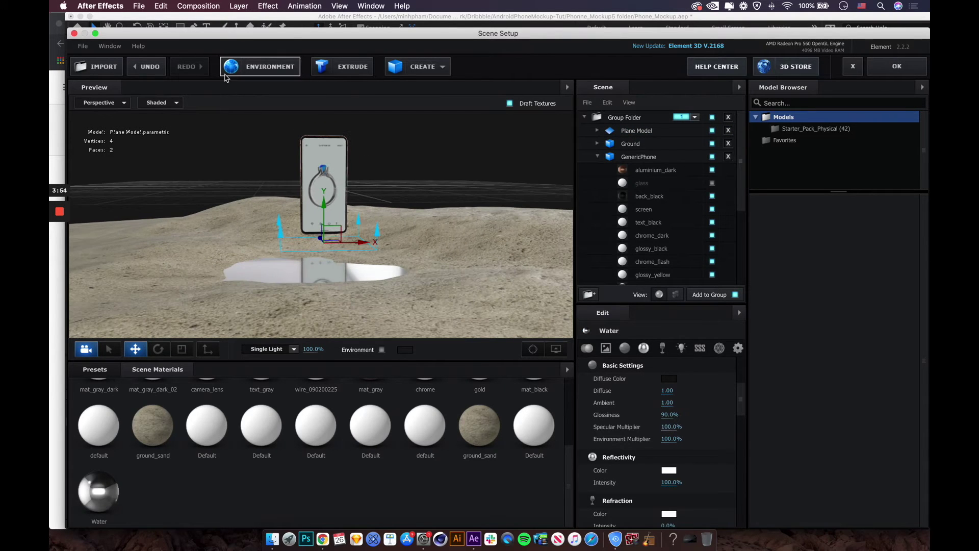
- Replace the scene's environment texture with kiara_1_dawn_blur.jpg from the (Footage) folder
{"action": "left_click", "coordinate": [259, 70]}
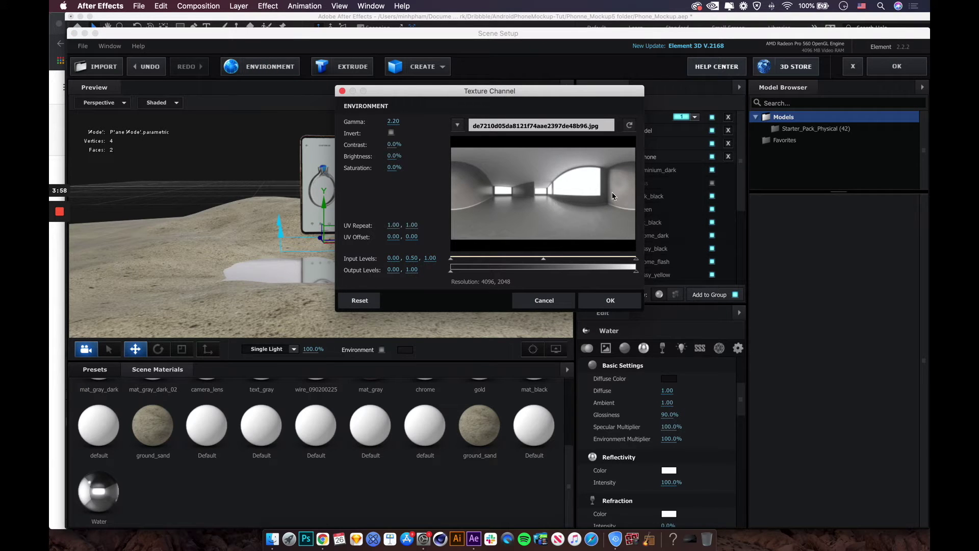
{"action": "left_click", "coordinate": [575, 126]}
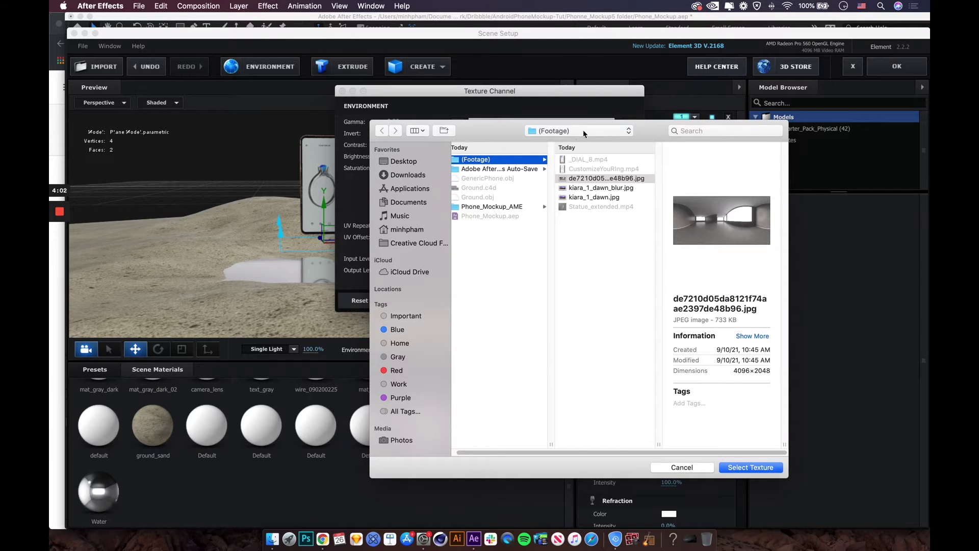
{"action": "left_click", "coordinate": [640, 188]}
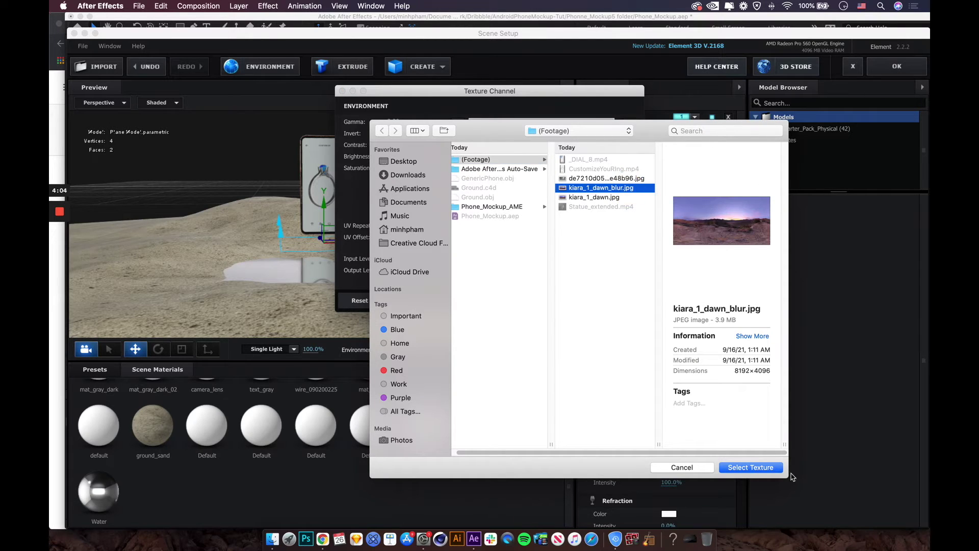
{"action": "left_click", "coordinate": [768, 472]}
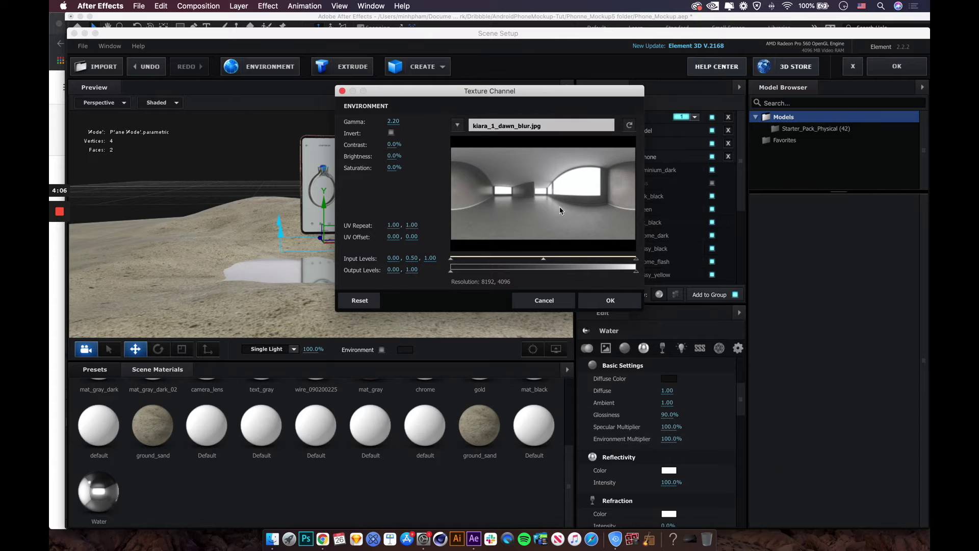
{"action": "left_click", "coordinate": [612, 300]}
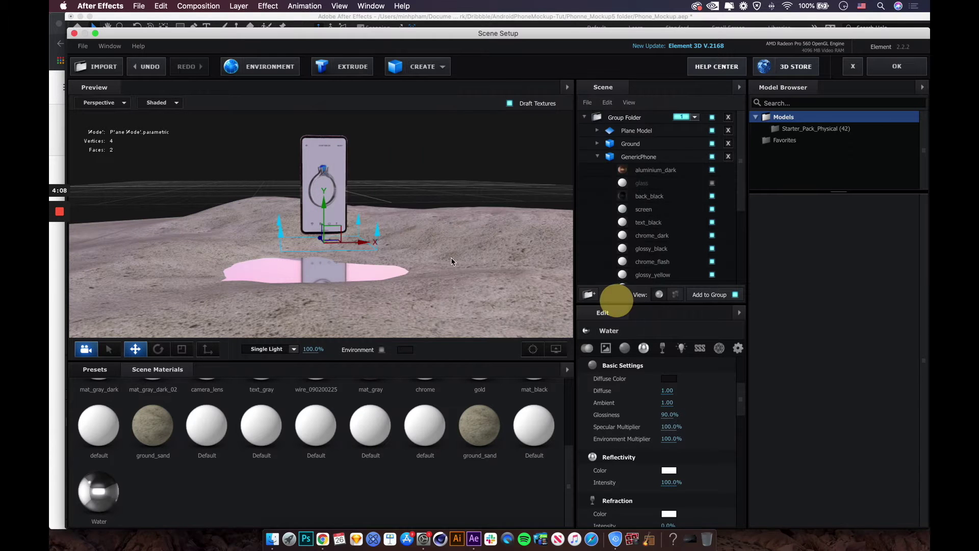
- Check the phone and puddle reflections with the environment background shown and hidden, and apply the scene setup
{"action": "left_click", "coordinate": [360, 234]}
{"action": "left_click_drag", "start_coordinate": [361, 234], "coordinate": [392, 226]}
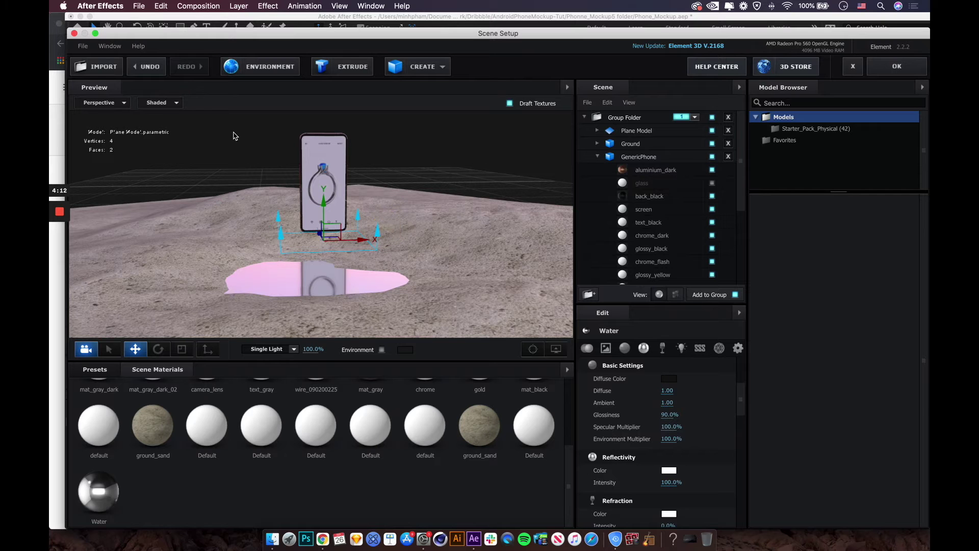
{"action": "left_click_drag", "start_coordinate": [408, 167], "coordinate": [367, 176]}
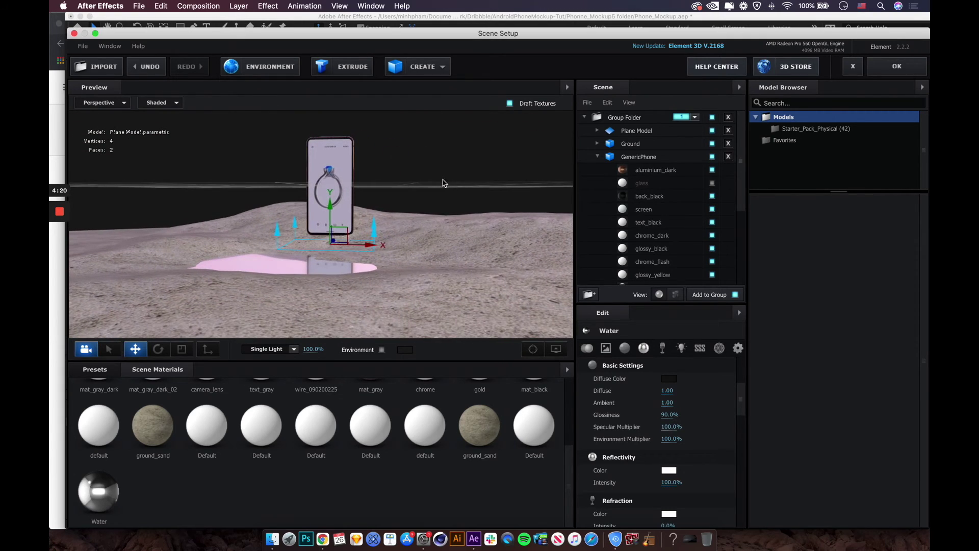
{"action": "left_click_drag", "start_coordinate": [429, 231], "coordinate": [468, 227]}
{"action": "left_click", "coordinate": [382, 349]}
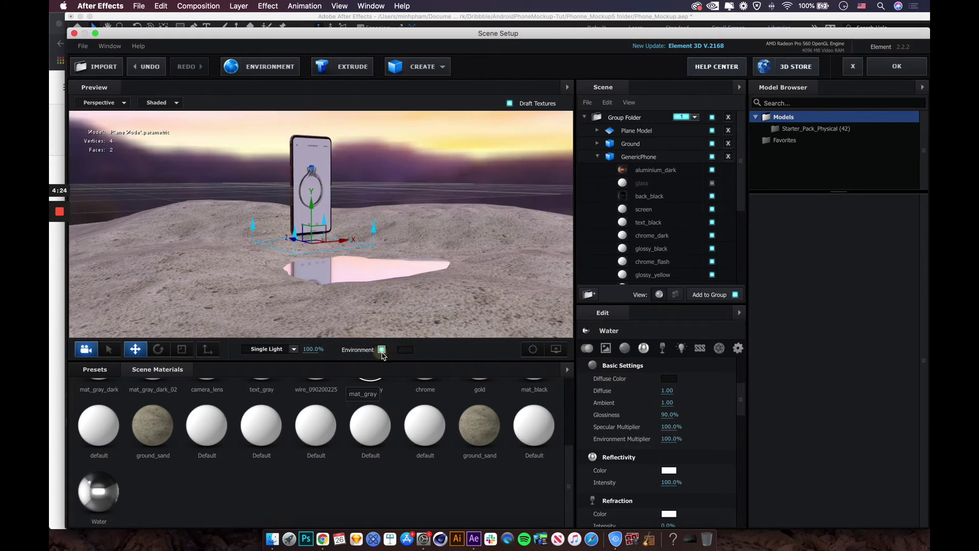
{"action": "left_click_drag", "start_coordinate": [401, 245], "coordinate": [378, 248]}
{"action": "left_click", "coordinate": [382, 350]}
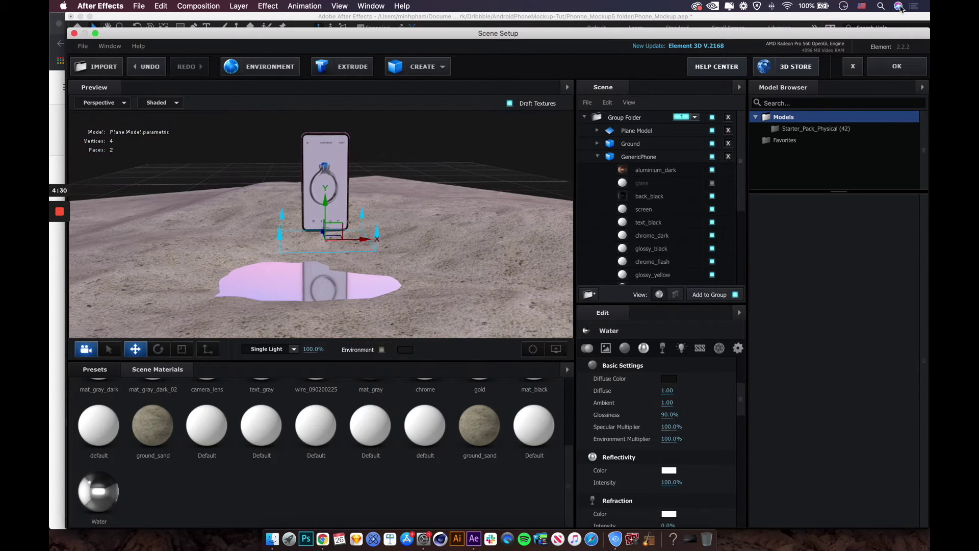
{"action": "left_click", "coordinate": [887, 73]}
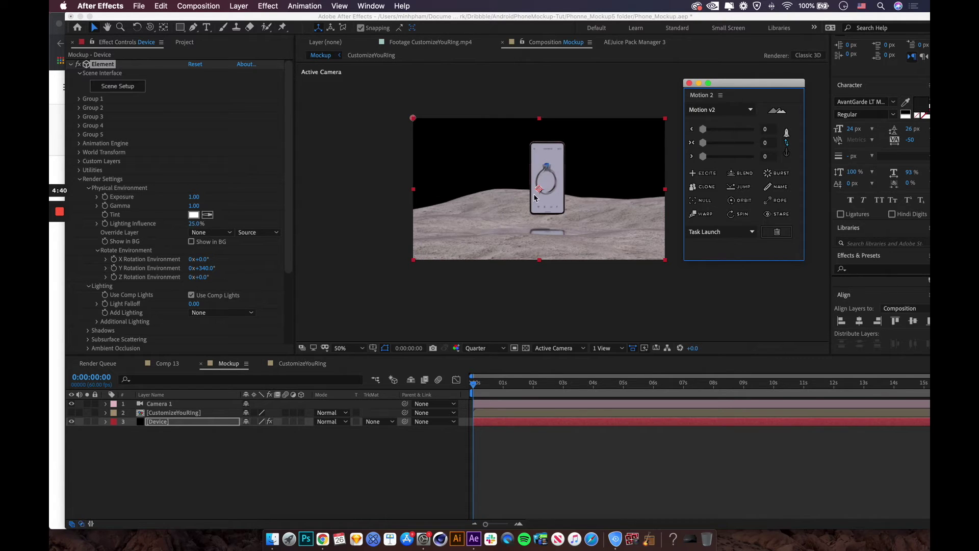
- Set the physical environment's Y rotation to 231°, temporarily showing the environment in the background as a reference
{"action": "left_click", "coordinate": [113, 184]}
{"action": "left_click", "coordinate": [79, 180]}
{"action": "left_click", "coordinate": [79, 180]}
{"action": "scroll", "coordinate": [81, 179], "scroll_direction": "down", "scroll_amount": 3}
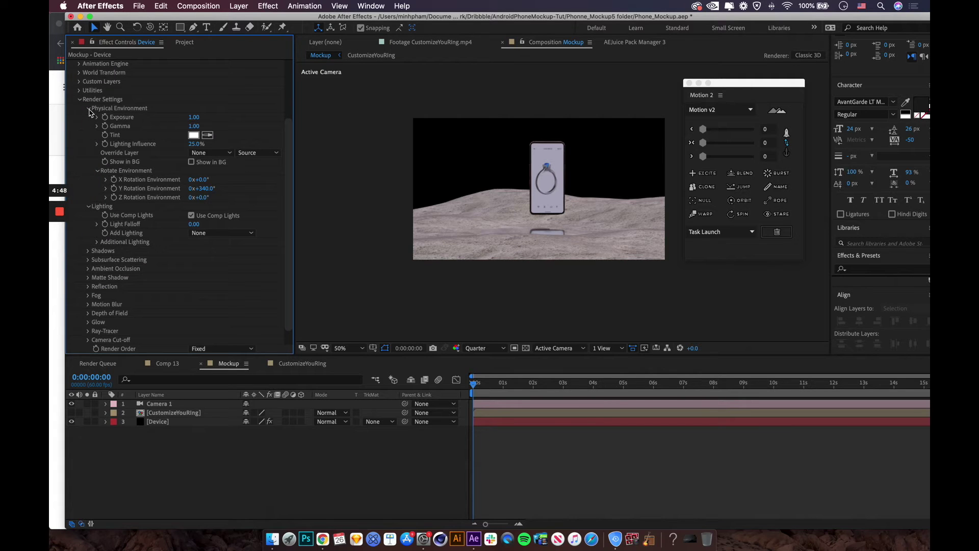
{"action": "left_click", "coordinate": [120, 109]}
{"action": "mouse_move", "coordinate": [204, 188]}
{"action": "left_mouse_down"}
{"action": "mouse_move", "coordinate": [240, 181]}
{"action": "mouse_move", "coordinate": [200, 188]}
{"action": "left_mouse_up"}
{"action": "left_click", "coordinate": [192, 161]}
{"action": "left_click_drag", "start_coordinate": [212, 189], "coordinate": [158, 191]}
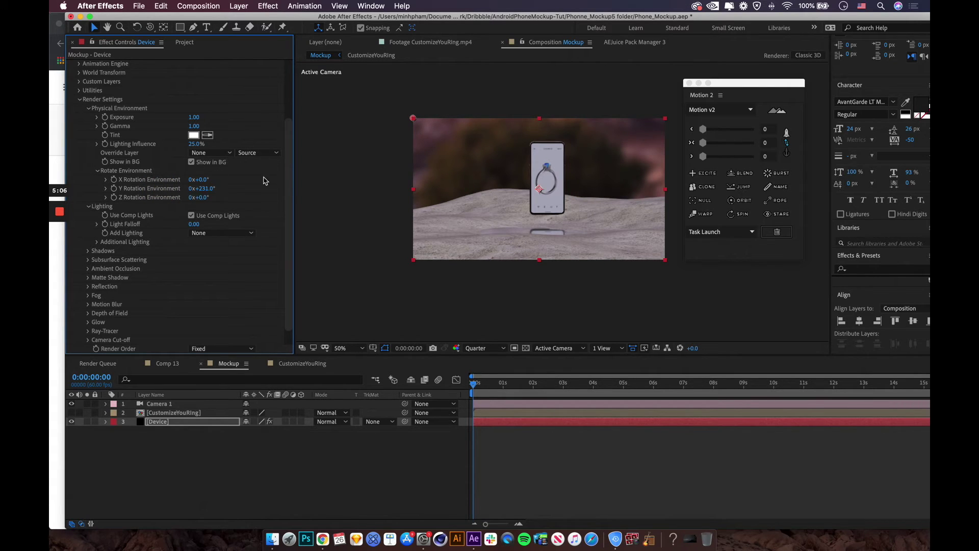
{"action": "left_click", "coordinate": [191, 162]}
{"action": "left_click", "coordinate": [169, 461]}
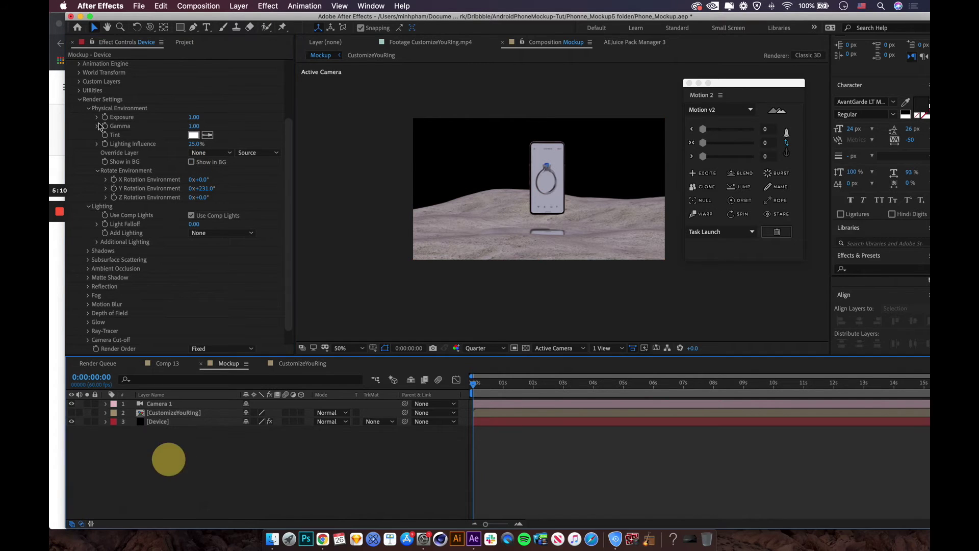
- Add kiara_1_dawn_blur.jpg to the Mockup composition as the background layer beneath the Device layer
{"action": "left_click", "coordinate": [184, 42]}
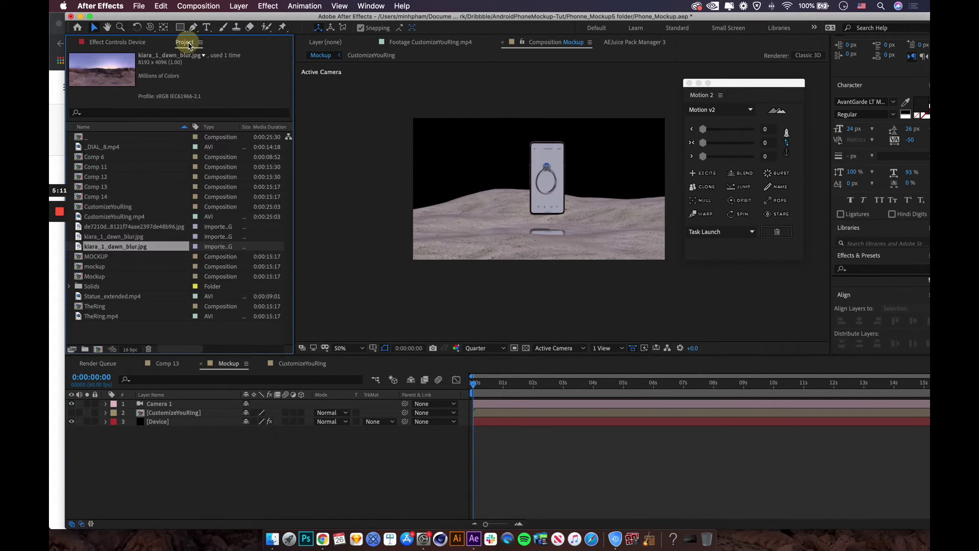
{"action": "left_click", "coordinate": [137, 238]}
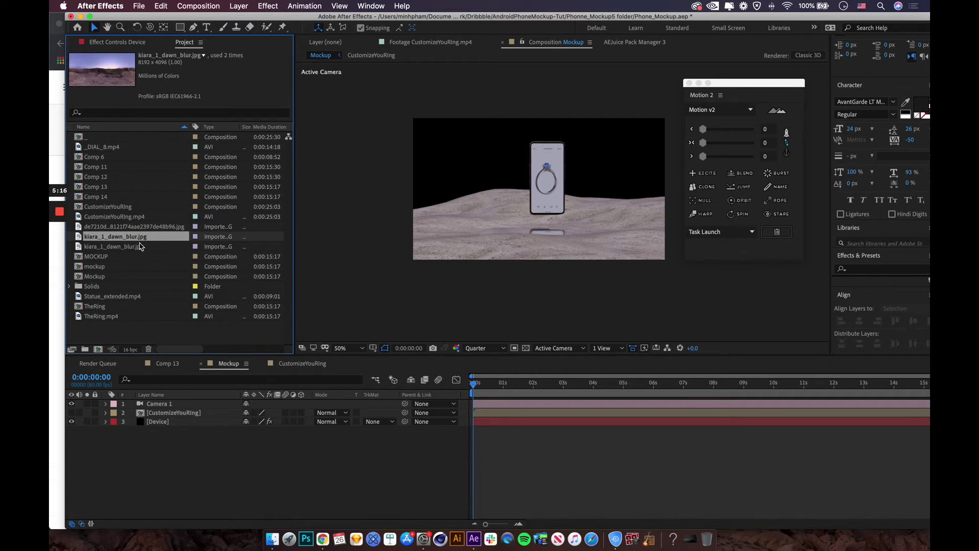
{"action": "left_click_drag", "start_coordinate": [150, 258], "coordinate": [190, 453]}
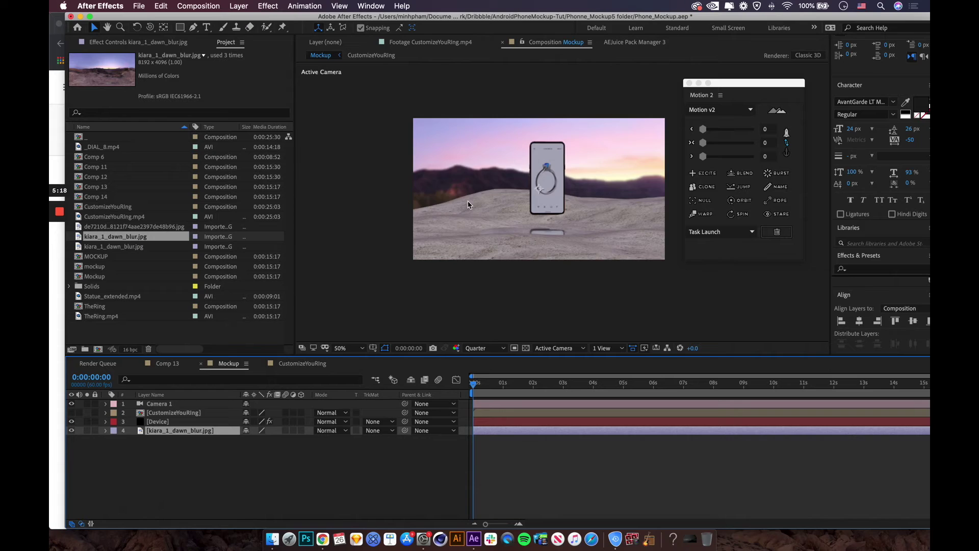
{"action": "key", "text": "comma"}
{"action": "key", "text": "comma"}
{"action": "scroll", "coordinate": [543, 185], "scroll_direction": "up", "scroll_amount": 1}
{"action": "scroll", "coordinate": [587, 200], "scroll_direction": "down", "scroll_amount": 1}
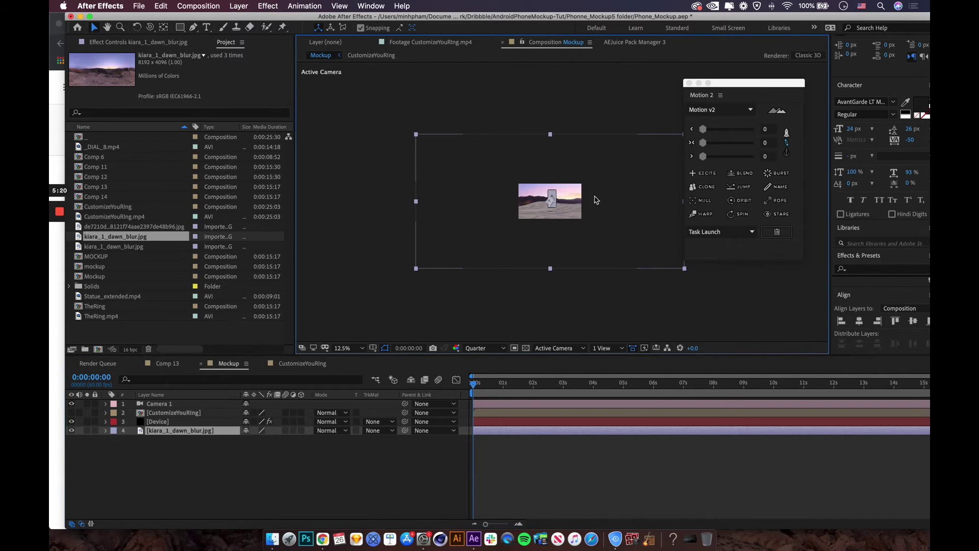
- Make the kiara_1_dawn_blur.jpg layer 3D and push it back to a Z position of 3248
{"action": "left_click", "coordinate": [171, 422]}
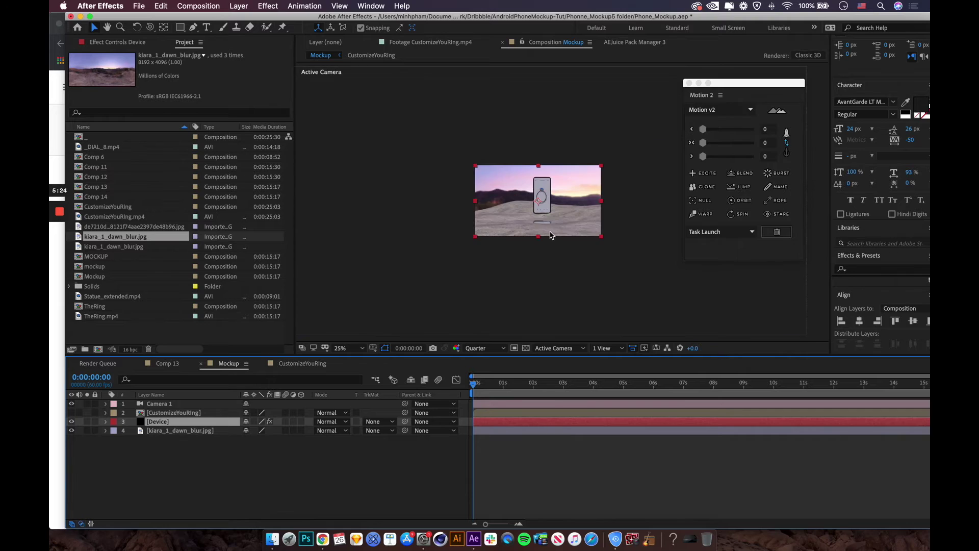
{"action": "left_click", "coordinate": [565, 275]}
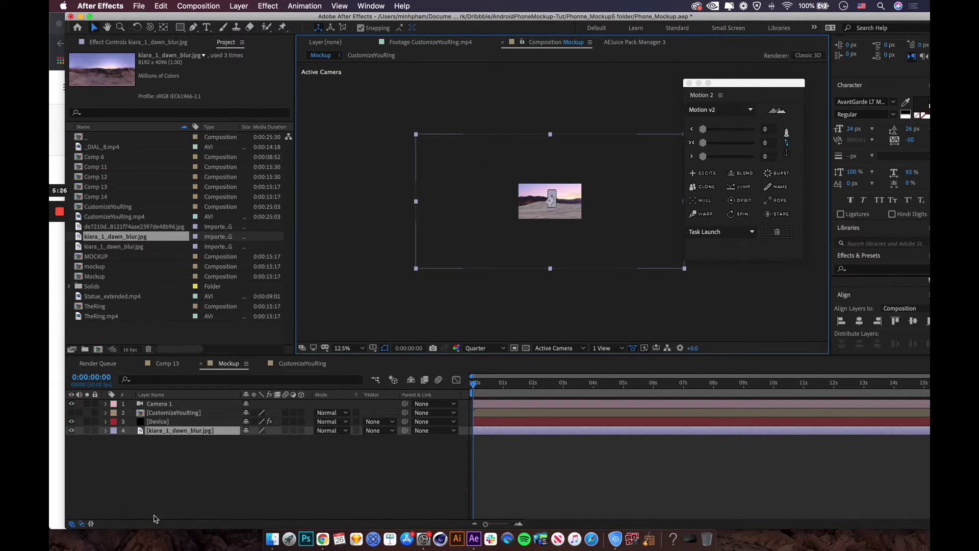
{"action": "left_click", "coordinate": [301, 431]}
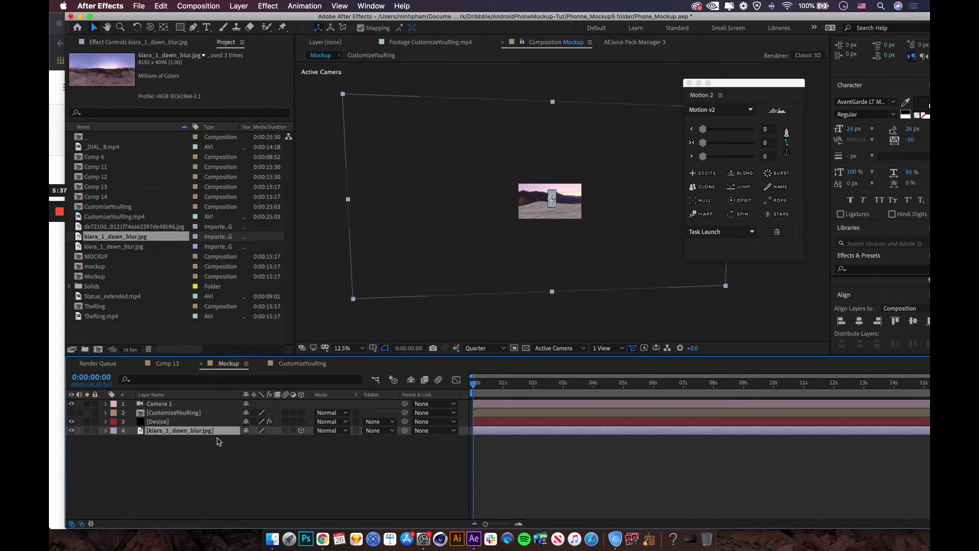
{"action": "key", "text": "p"}
{"action": "left_click", "coordinate": [156, 439]}
{"action": "left_click_drag", "start_coordinate": [280, 440], "coordinate": [586, 343]}
{"action": "key", "text": "period"}
{"action": "left_click_drag", "start_coordinate": [282, 439], "coordinate": [921, 190]}
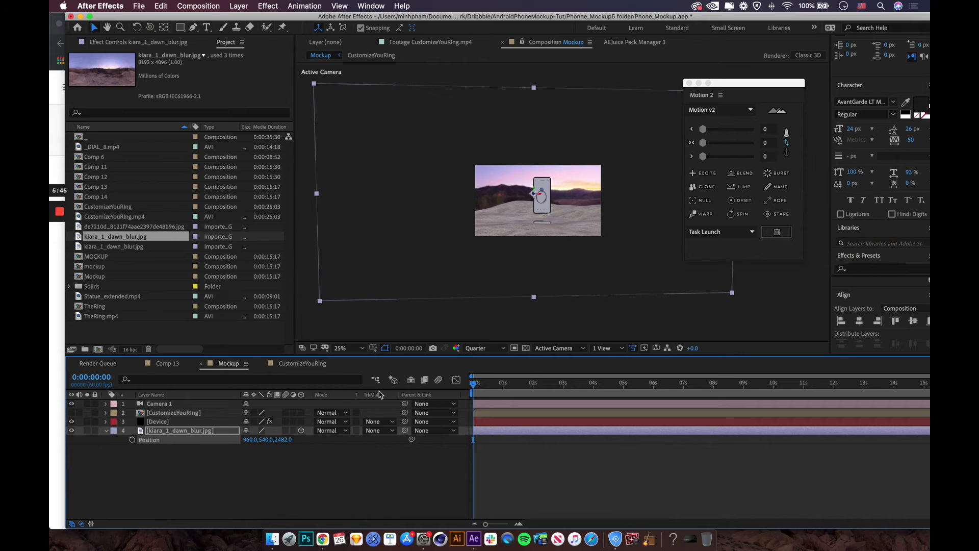
{"action": "left_click_drag", "start_coordinate": [279, 439], "coordinate": [592, 339]}
- Scale down the kiara_1_dawn_blur.jpg background and lower it to a Y position of 660
{"action": "left_click_drag", "start_coordinate": [708, 280], "coordinate": [670, 262]}
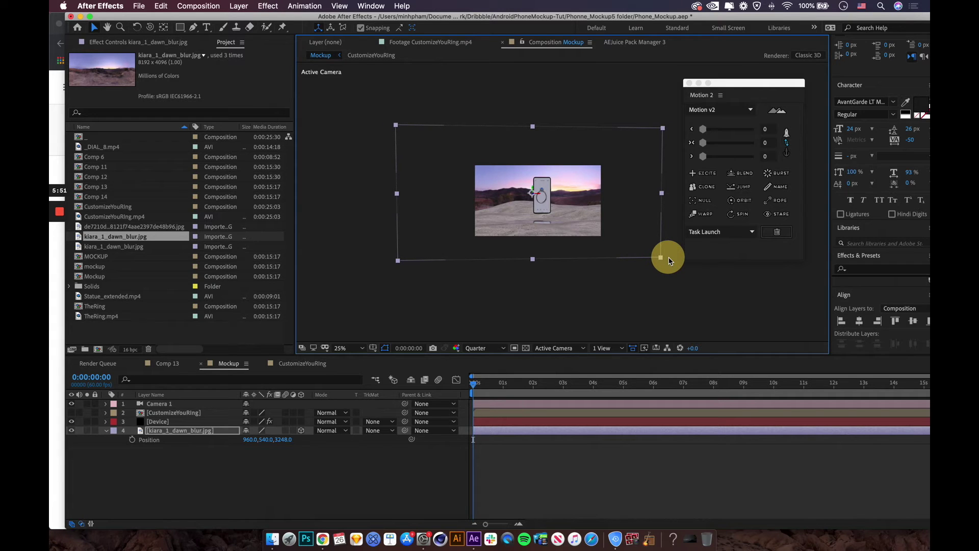
{"action": "key", "text": "period"}
{"action": "left_click_drag", "start_coordinate": [503, 175], "coordinate": [509, 198]}
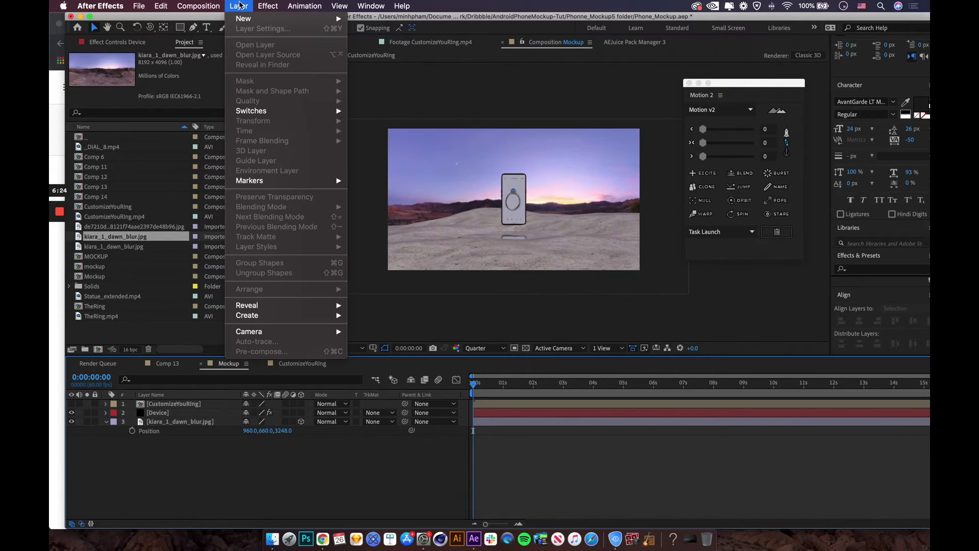
- Create a new two-node camera with the 80mm preset in the Mockup composition
{"action": "mouse_move", "coordinate": [247, 19]}
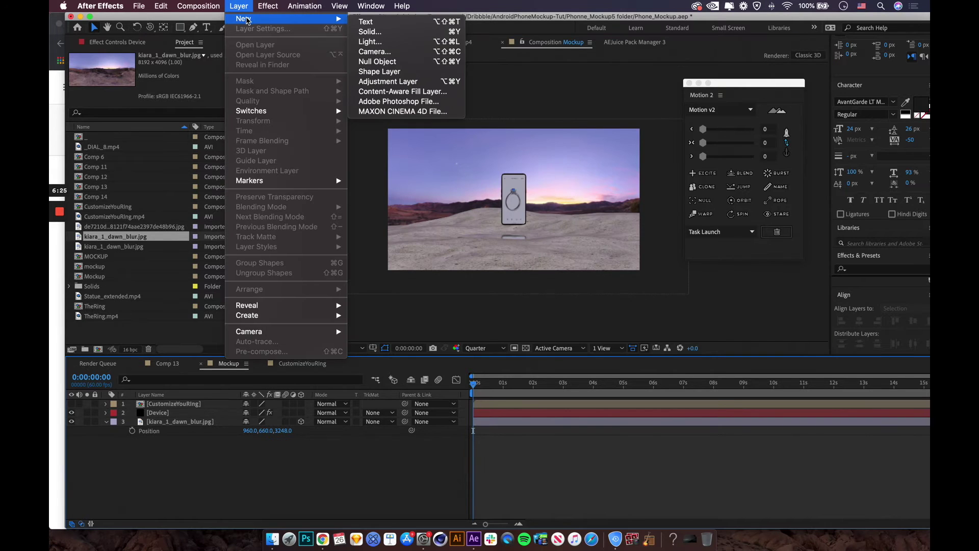
{"action": "left_click", "coordinate": [376, 51]}
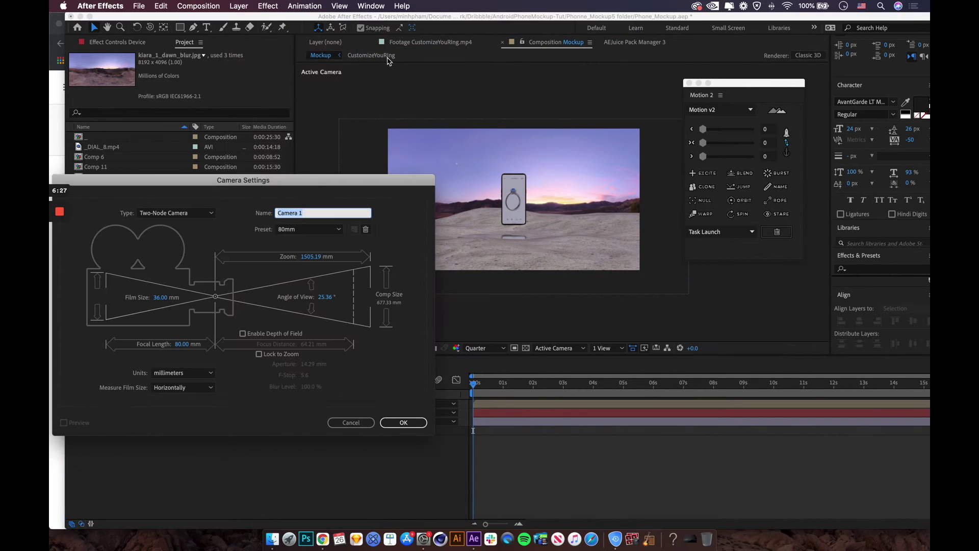
{"action": "left_click", "coordinate": [403, 423]}
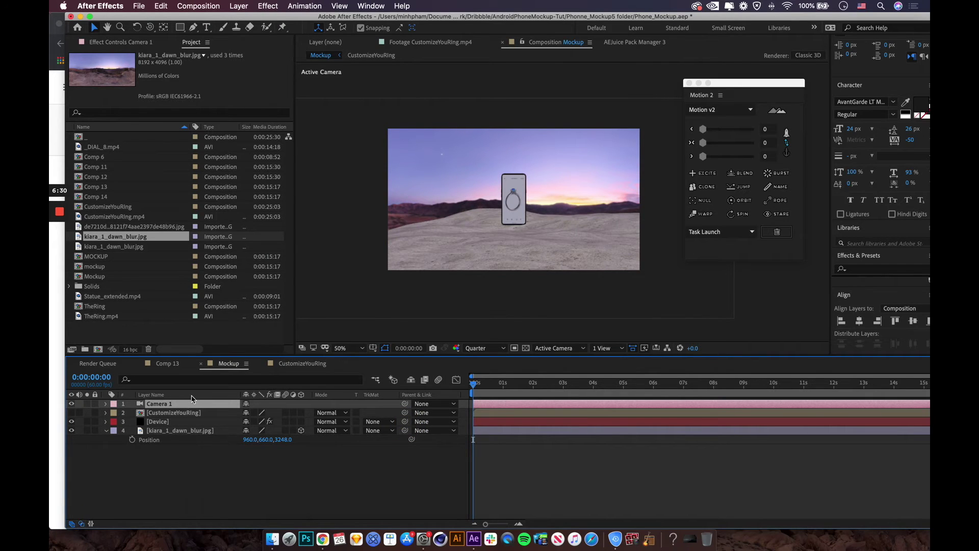
- Reframe Camera 1 closer to the phone so the puddle and its reflection are in view, and clear the selection
{"action": "key", "text": "c"}
{"action": "key", "text": "c"}
{"action": "scroll", "coordinate": [512, 217], "scroll_direction": "up", "scroll_amount": 2}
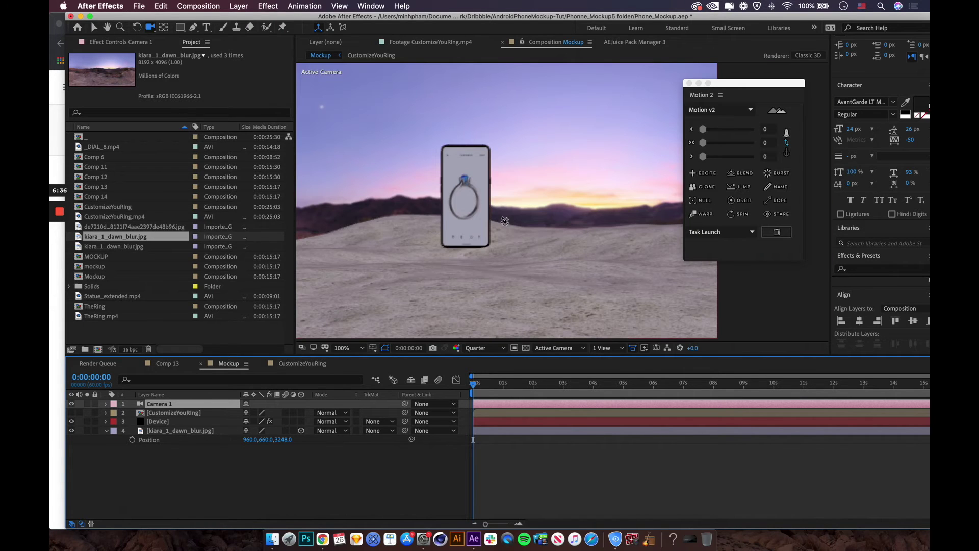
{"action": "key", "text": "c"}
{"action": "scroll", "coordinate": [505, 220], "scroll_direction": "down", "scroll_amount": 2}
{"action": "left_click_drag", "start_coordinate": [504, 221], "coordinate": [503, 196]}
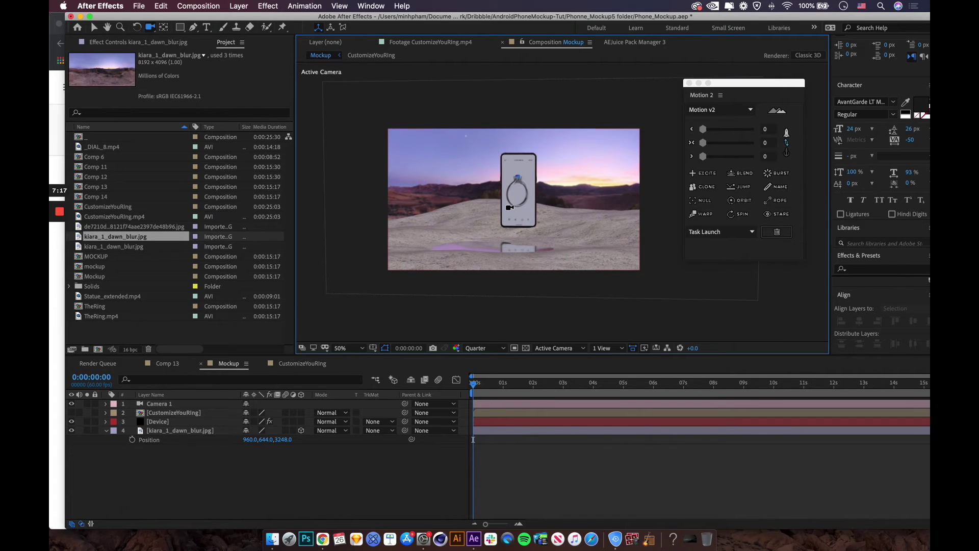
{"action": "left_click_drag", "start_coordinate": [509, 207], "coordinate": [508, 202]}
{"action": "key", "text": "F2"}
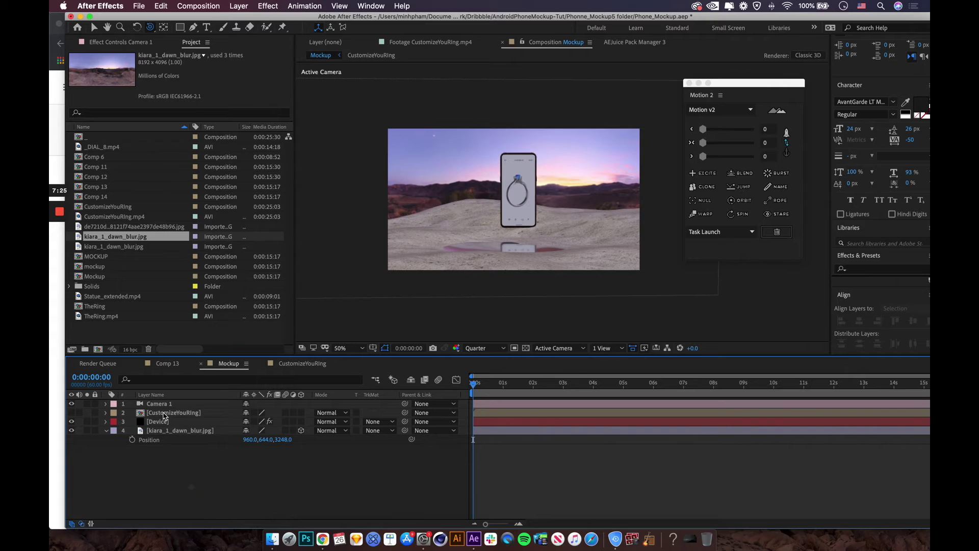
- Set the added lighting to Natural in the Device layer's Element render settings
{"action": "left_click", "coordinate": [162, 422]}
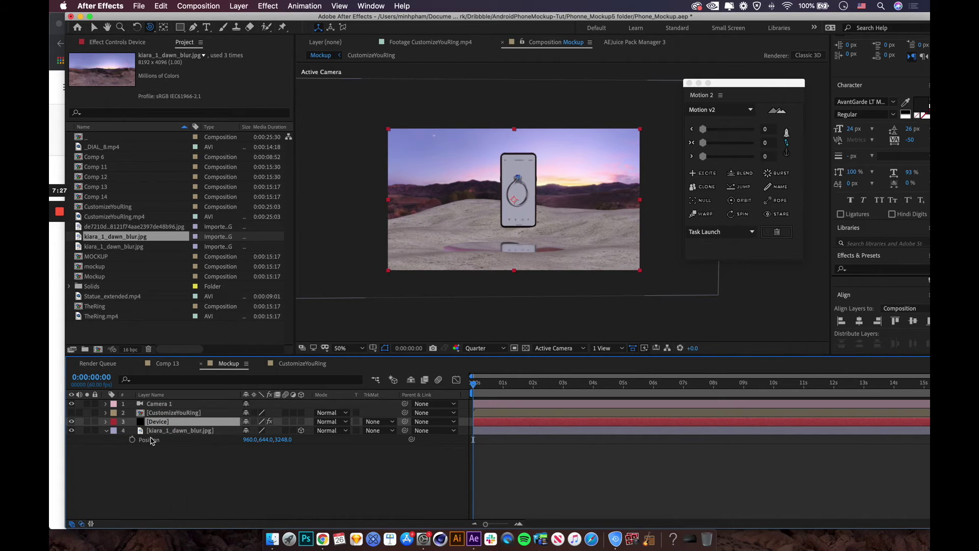
{"action": "left_click", "coordinate": [112, 44]}
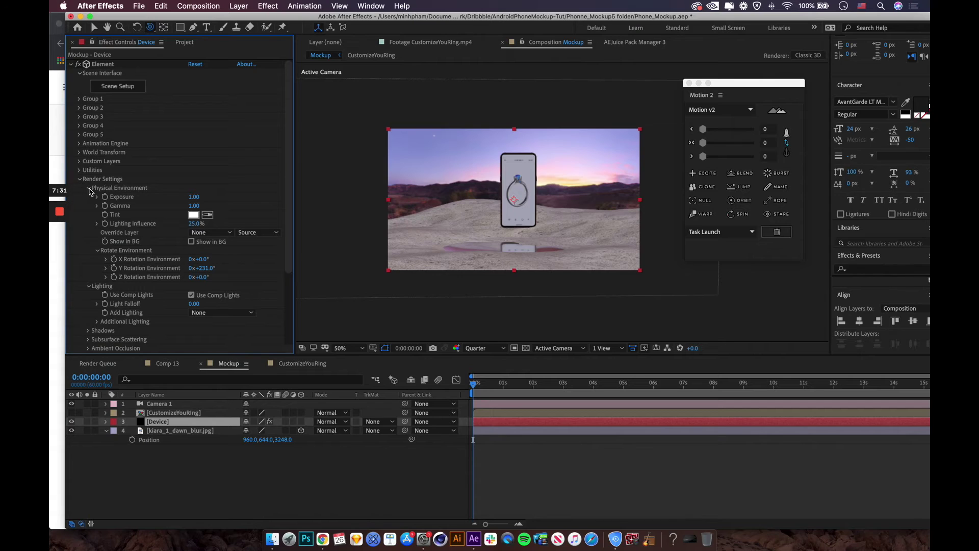
{"action": "scroll", "coordinate": [117, 194], "scroll_direction": "down", "scroll_amount": 5}
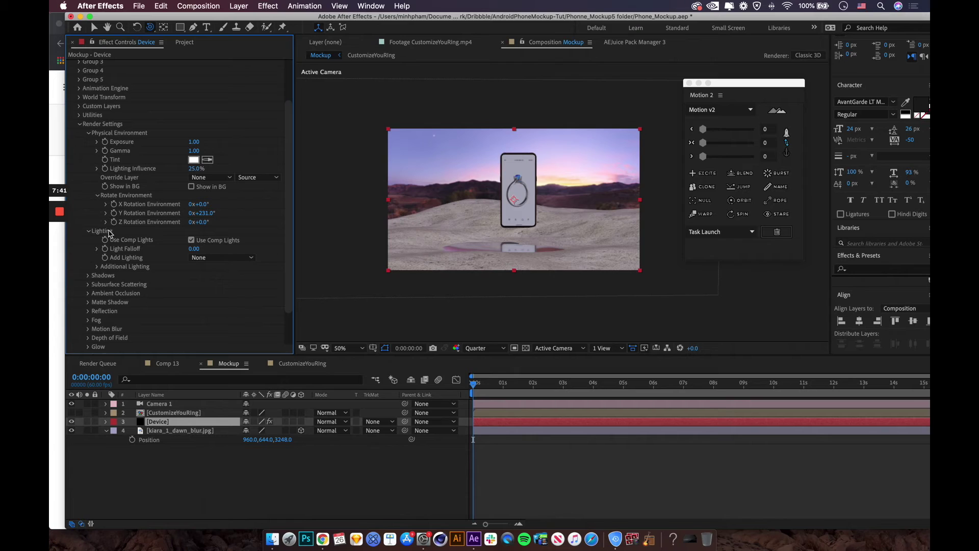
{"action": "left_click", "coordinate": [97, 267]}
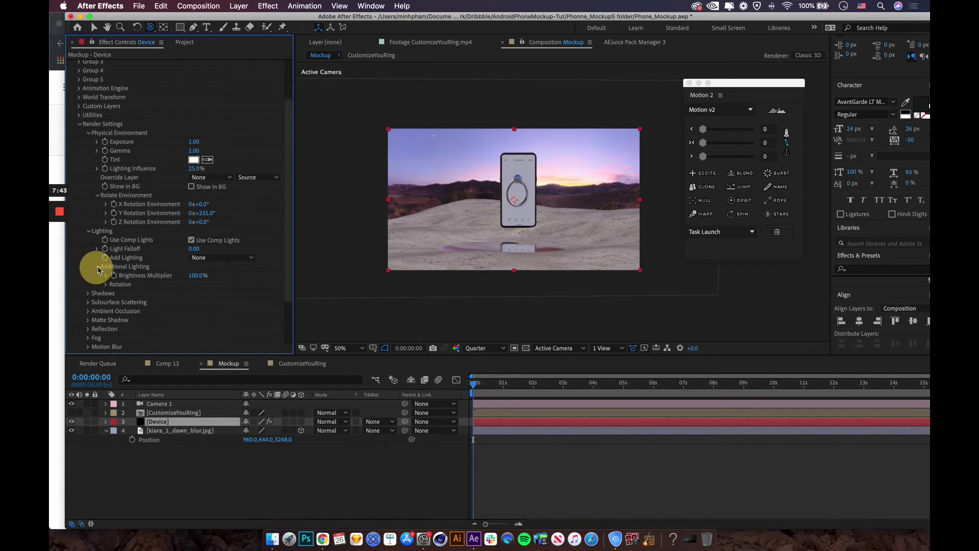
{"action": "left_click", "coordinate": [232, 260]}
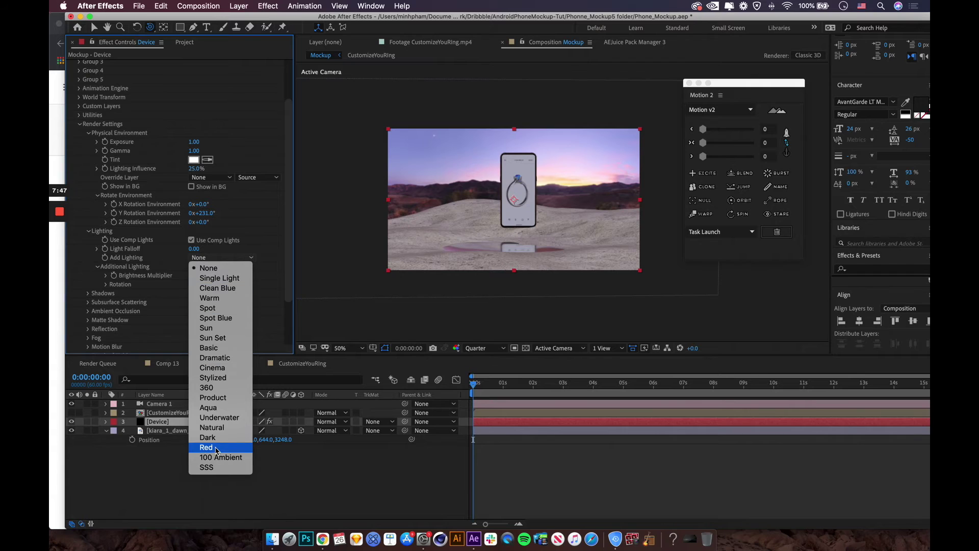
{"action": "left_click", "coordinate": [221, 430]}
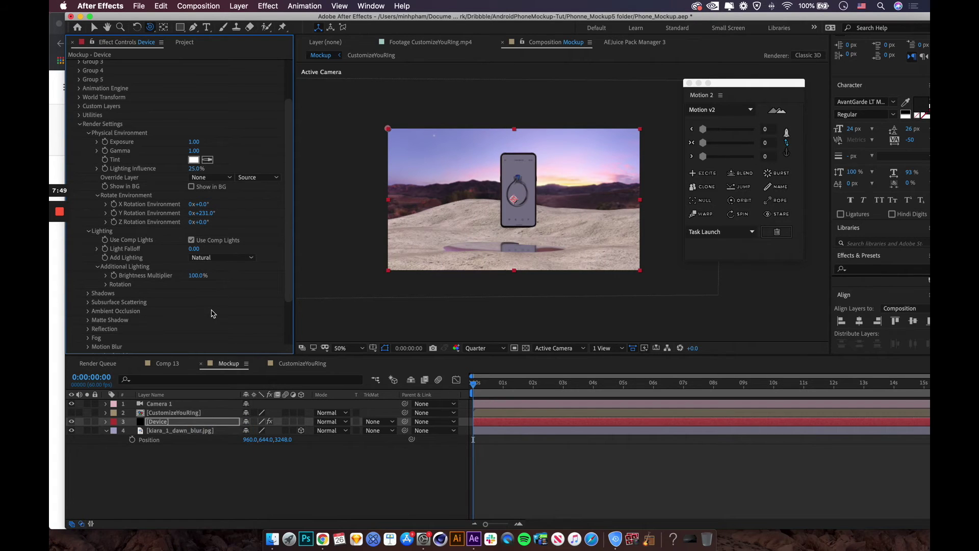
- Set the Device layer's additional lighting brightness multiplier to 48% and its Y rotation to 124°, and slightly adjust the camera angle
{"action": "left_click", "coordinate": [105, 284]}
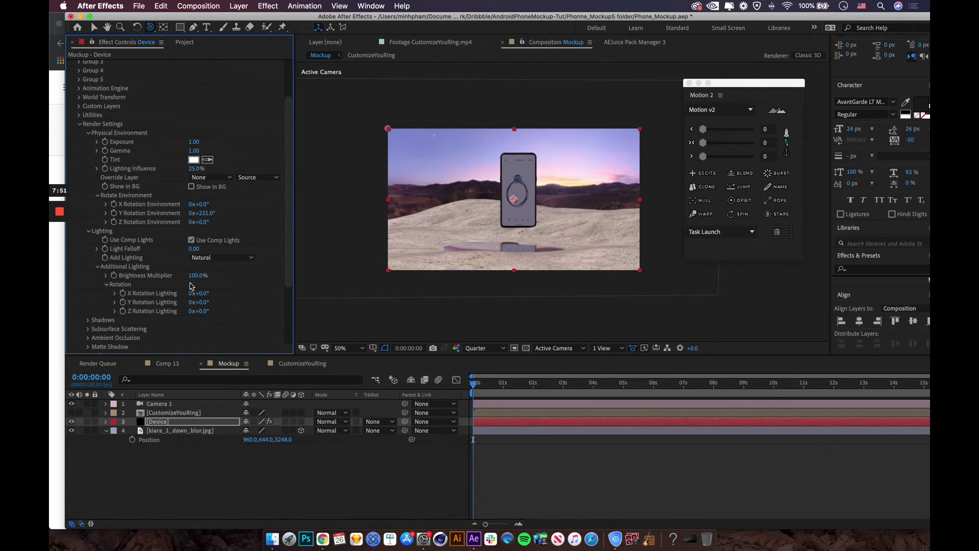
{"action": "left_click_drag", "start_coordinate": [197, 276], "coordinate": [264, 299]}
{"action": "scroll", "coordinate": [564, 205], "scroll_direction": "up", "scroll_amount": 2}
{"action": "scroll", "coordinate": [533, 222], "scroll_direction": "down", "scroll_amount": 2}
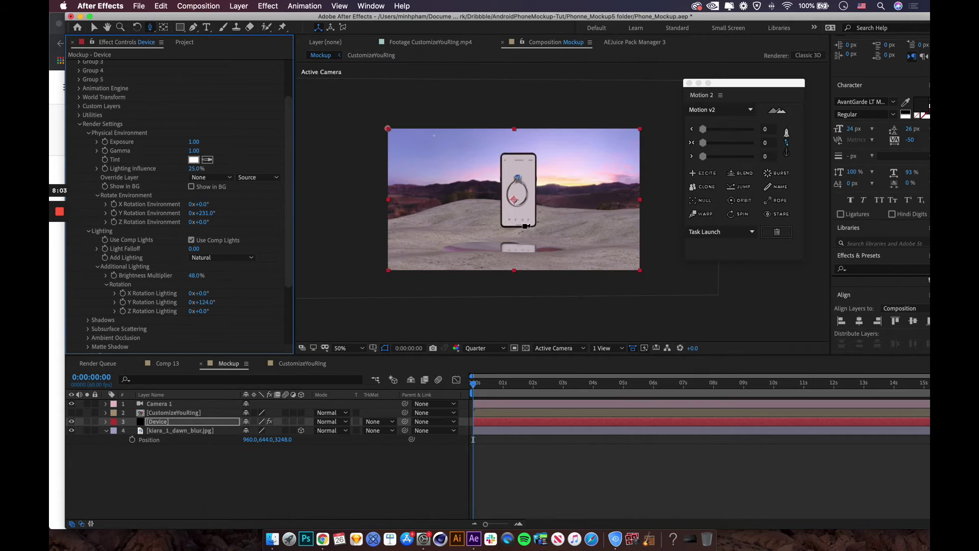
{"action": "left_click_drag", "start_coordinate": [527, 223], "coordinate": [525, 222]}
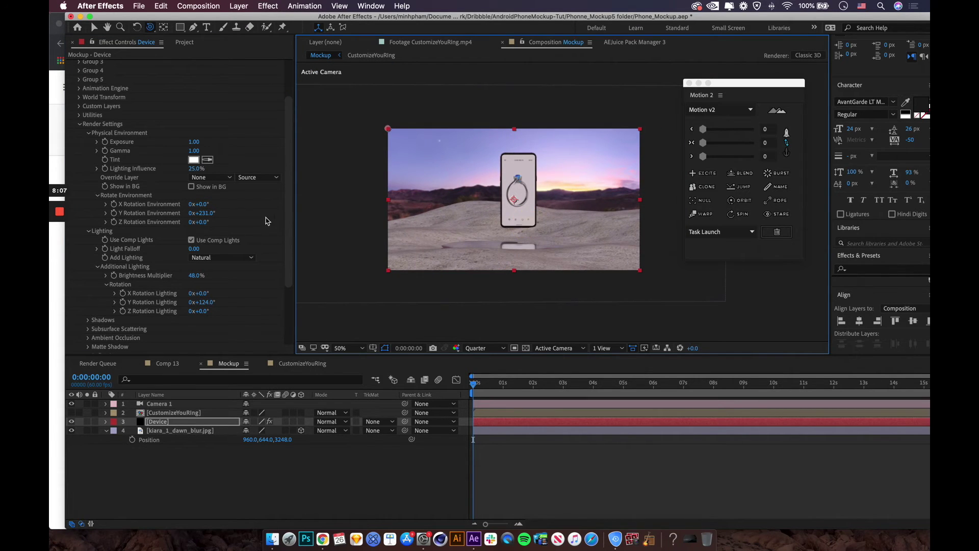
- Enable SSAO ambient occlusion in the Device layer's render settings, comparing the phone and ground with it off and on
{"action": "scroll", "coordinate": [252, 218], "scroll_direction": "down", "scroll_amount": 5}
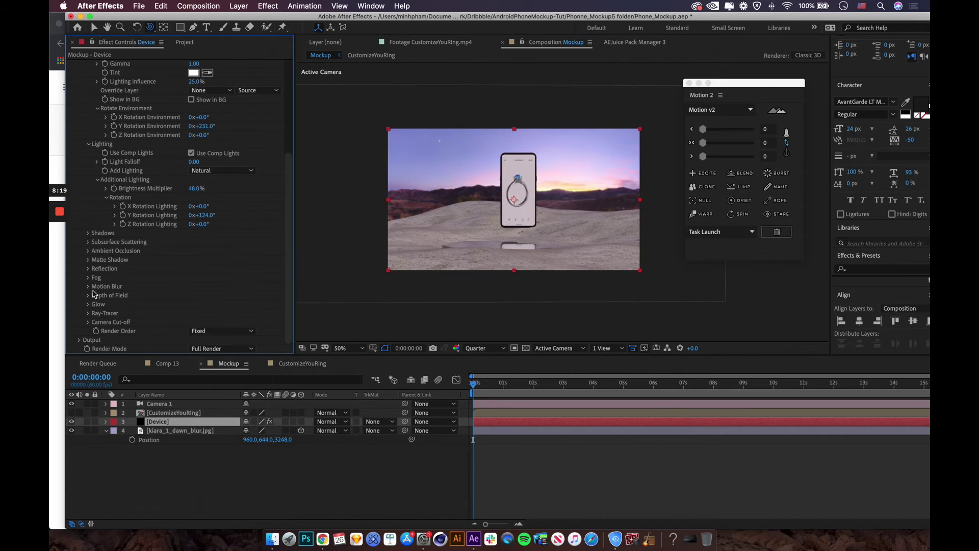
{"action": "left_click", "coordinate": [88, 251]}
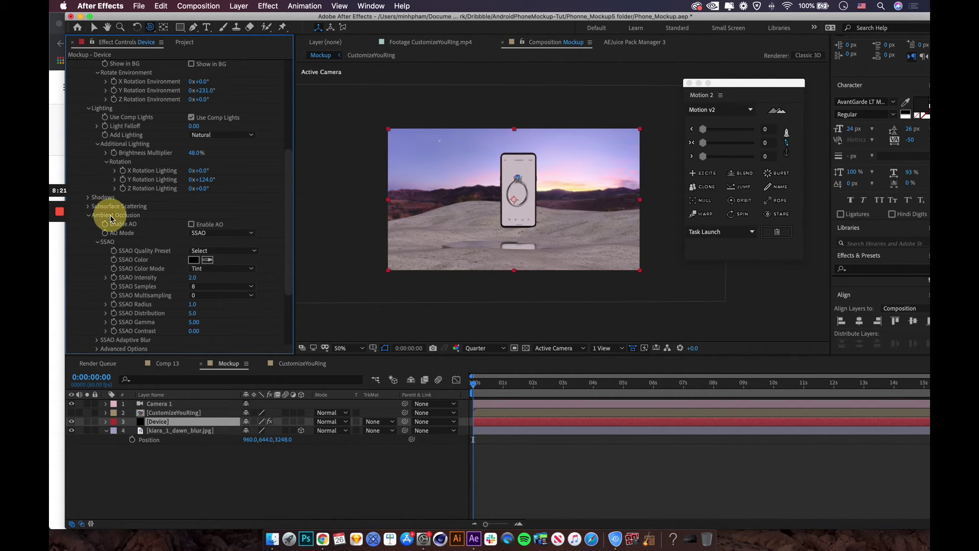
{"action": "left_click", "coordinate": [192, 225]}
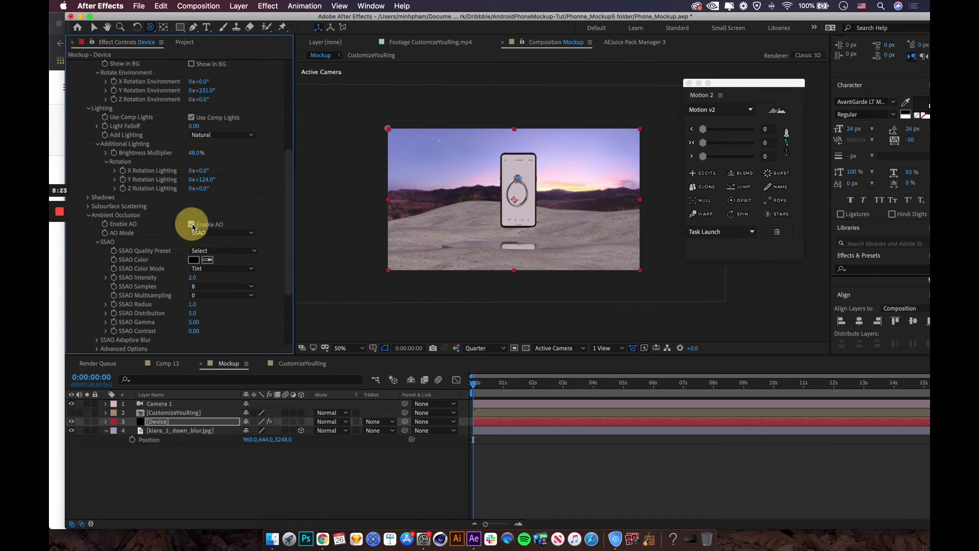
{"action": "scroll", "coordinate": [528, 265], "scroll_direction": "up", "scroll_amount": 2}
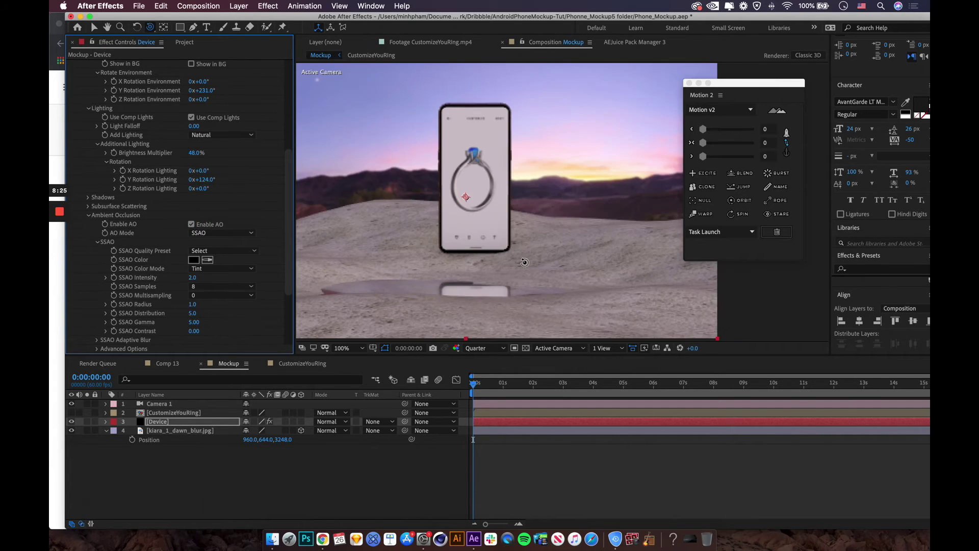
{"action": "left_click", "coordinate": [192, 225]}
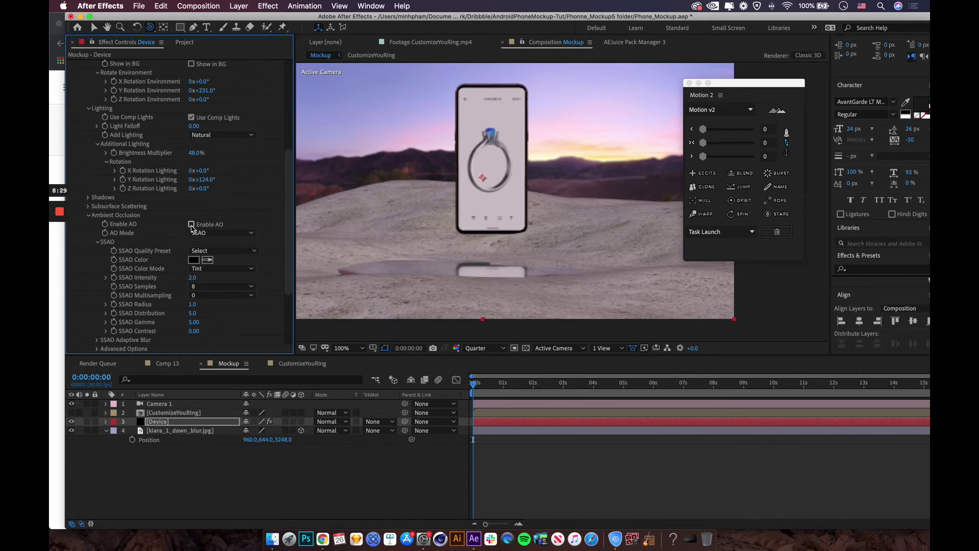
{"action": "left_click", "coordinate": [192, 225]}
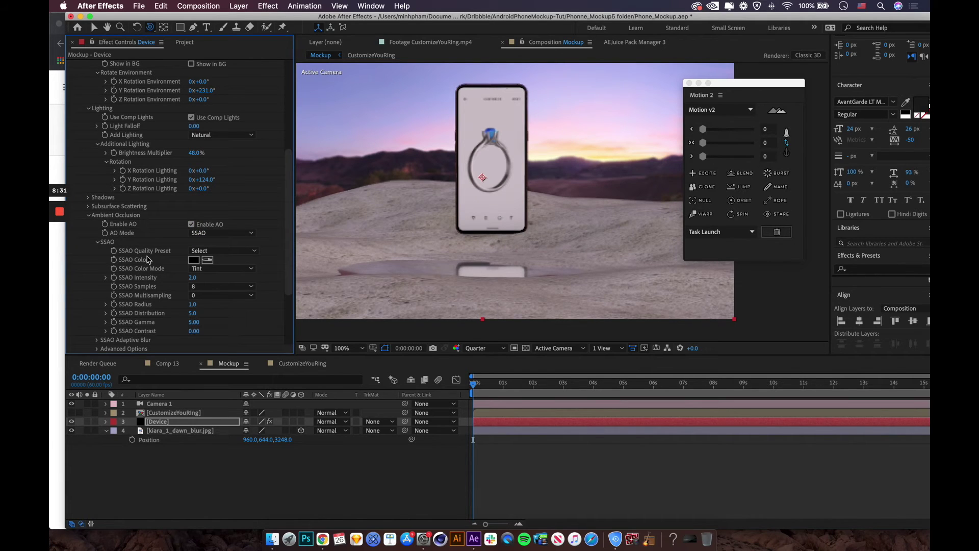
- Try an SSAO intensity of 6, settle on 4, and deselect the Device layer
{"action": "left_click", "coordinate": [192, 277]}
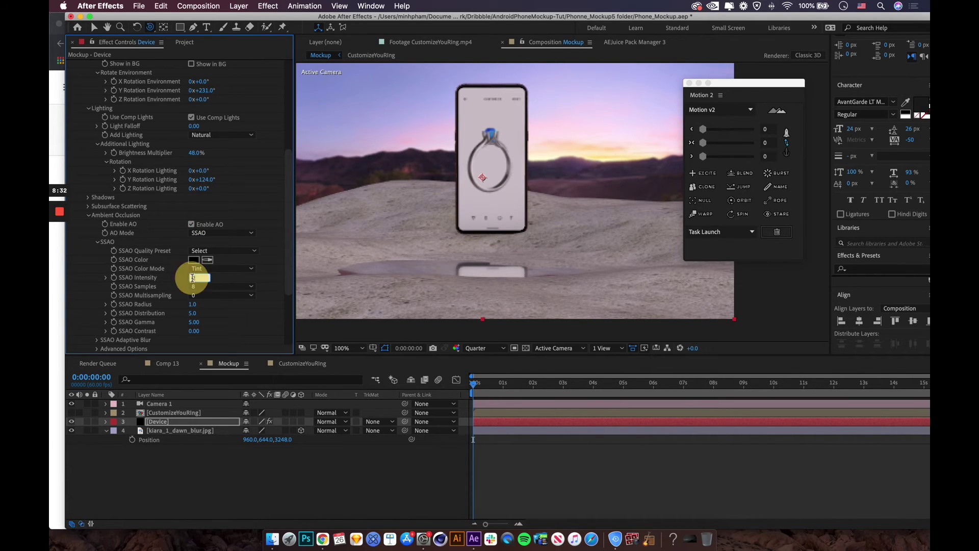
{"action": "type", "text": "6"}
{"action": "left_click", "coordinate": [239, 197]}
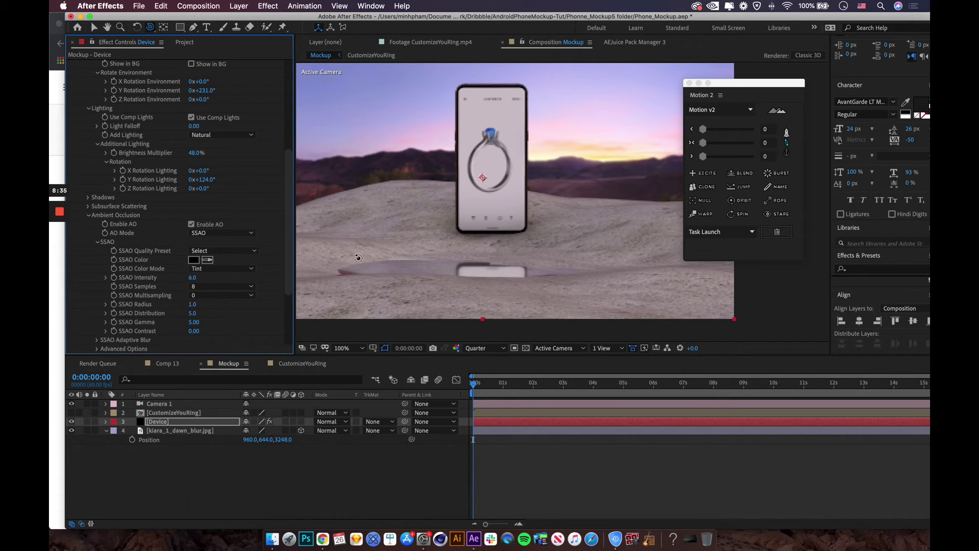
{"action": "left_click", "coordinate": [192, 277]}
{"action": "type", "text": "4"}
{"action": "left_click", "coordinate": [229, 173]}
{"action": "scroll", "coordinate": [578, 155], "scroll_direction": "down", "scroll_amount": 2}
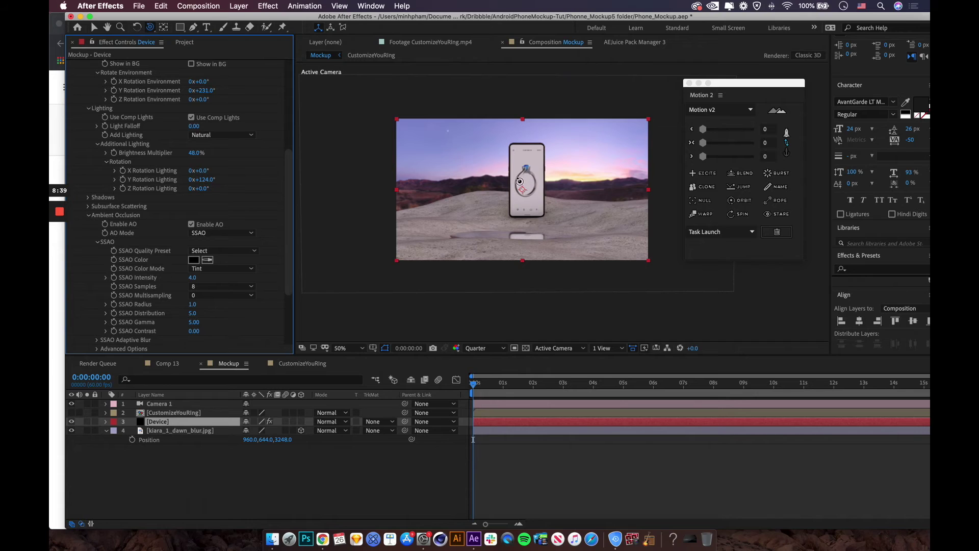
{"action": "key", "text": "v"}
{"action": "left_click", "coordinate": [424, 236]}
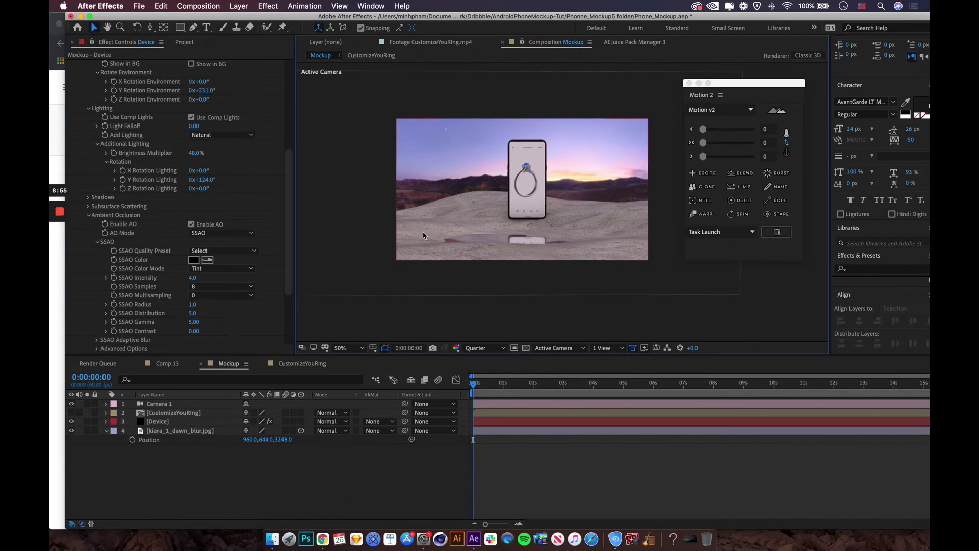
- Create a new spot light in the Mockup composition with its color set to white (FFFFFF)
{"action": "left_click", "coordinate": [277, 6]}
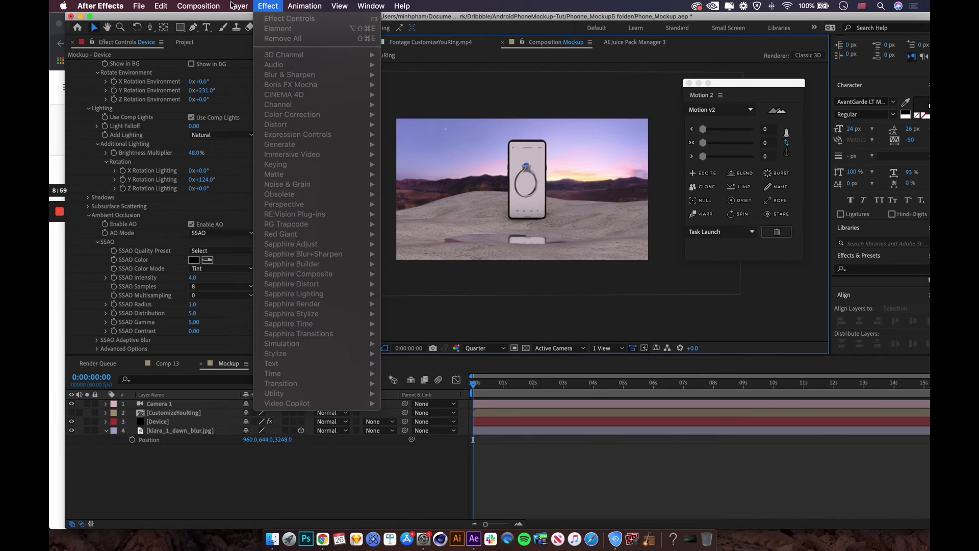
{"action": "mouse_move", "coordinate": [238, 6]}
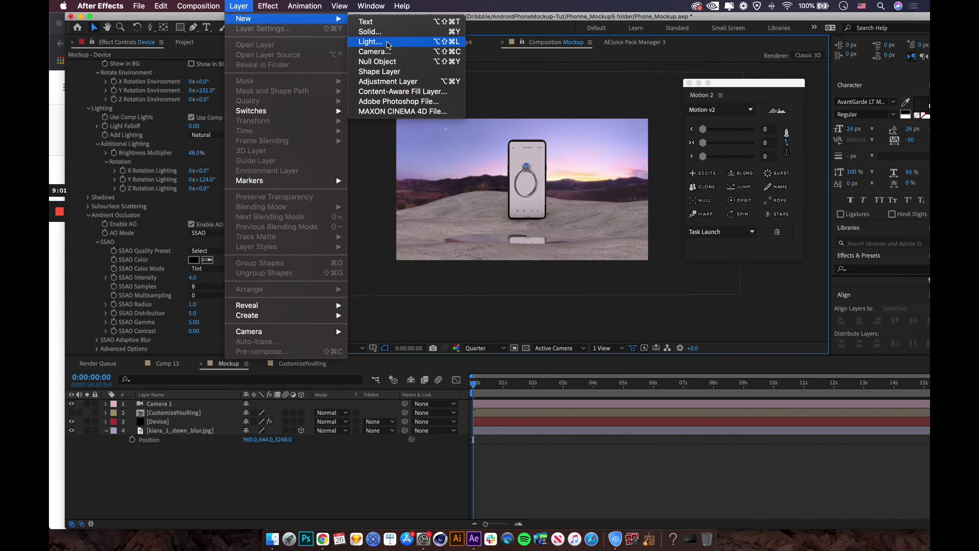
{"action": "left_click", "coordinate": [367, 38]}
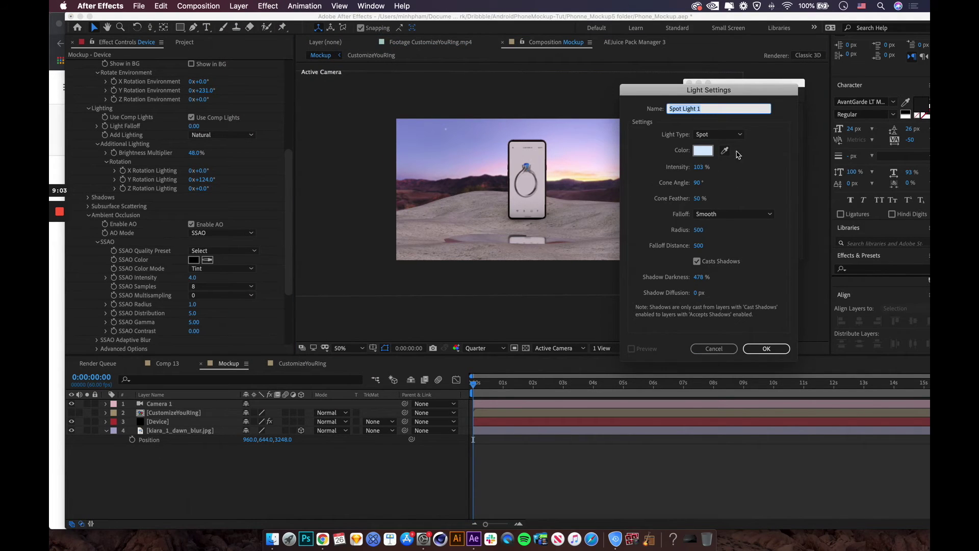
{"action": "left_click", "coordinate": [704, 150]}
{"action": "left_click_drag", "start_coordinate": [564, 323], "coordinate": [536, 294]}
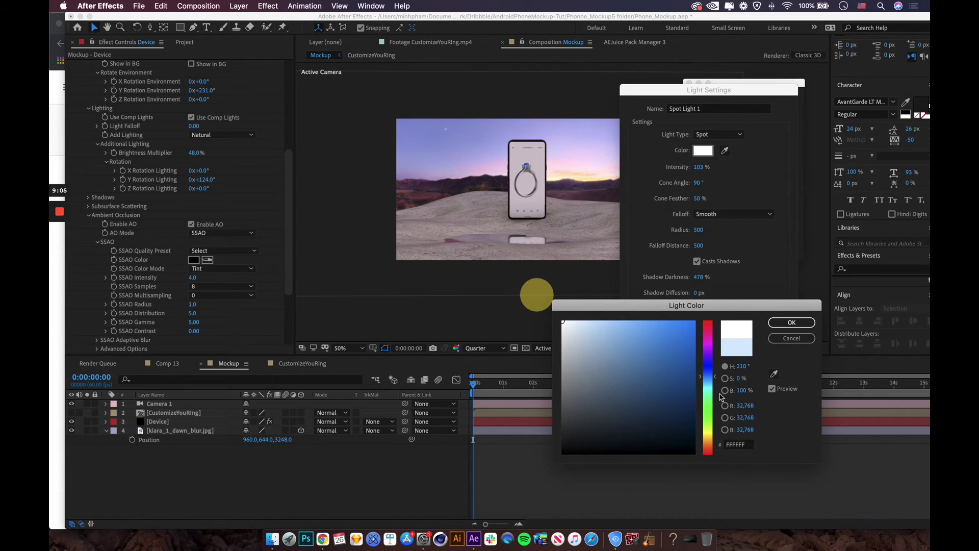
{"action": "left_click", "coordinate": [786, 323]}
{"action": "left_click", "coordinate": [764, 349]}
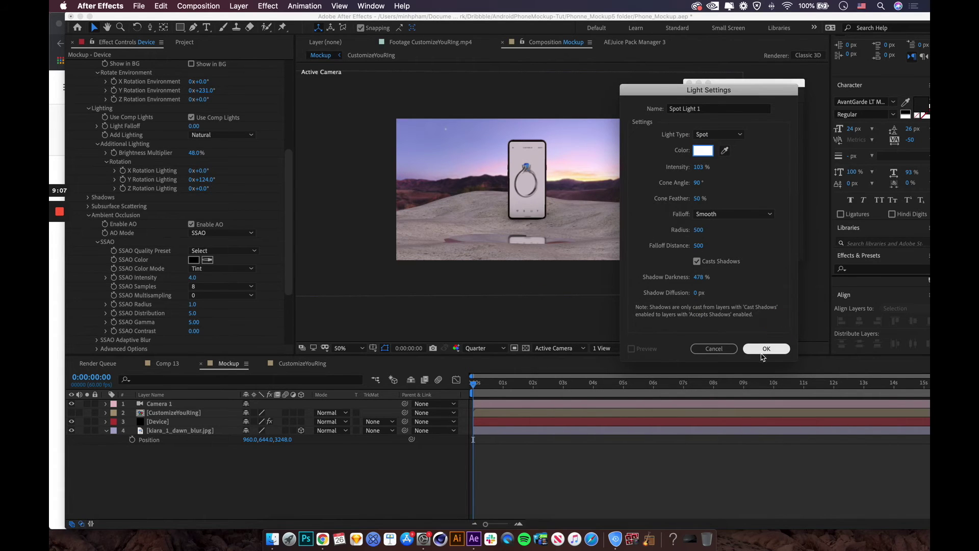
- Turn off Accepts Lights in the material options of the kiara_1_dawn_blur.jpg background layer
{"action": "left_click", "coordinate": [179, 439]}
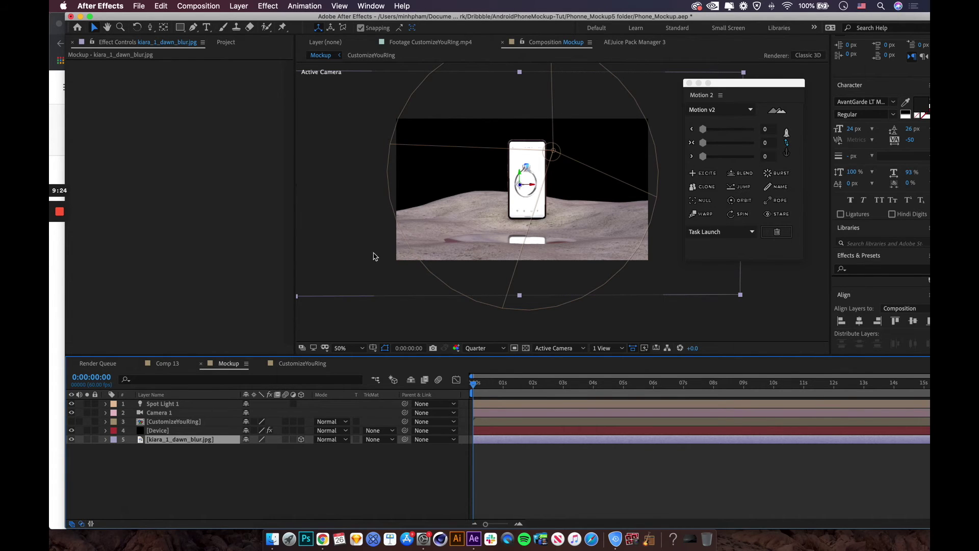
{"action": "left_click", "coordinate": [106, 440]}
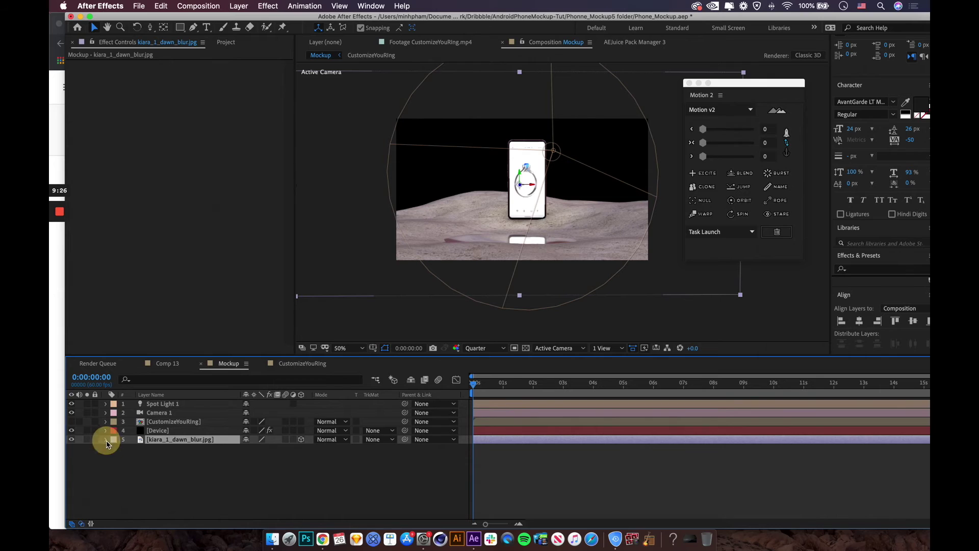
{"action": "left_click", "coordinate": [181, 418]}
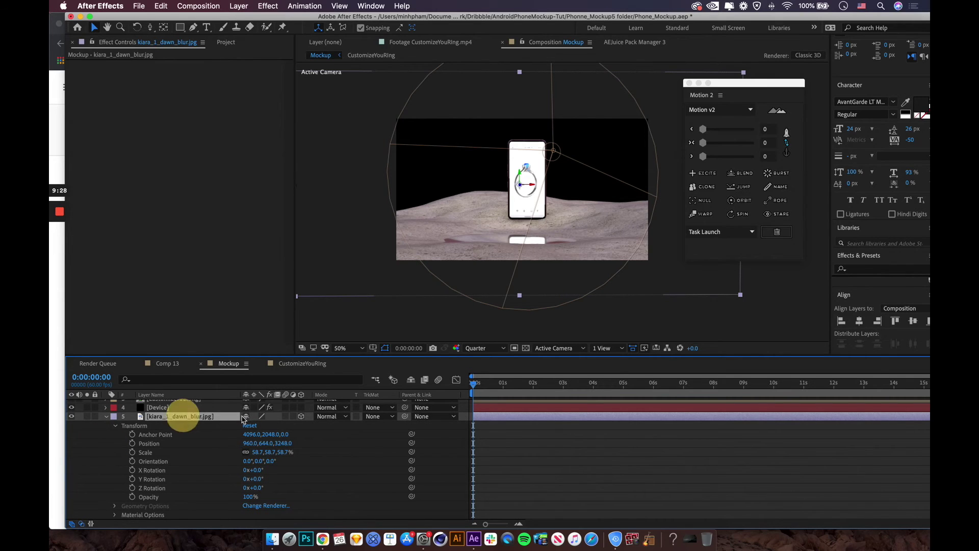
{"action": "left_click", "coordinate": [115, 516]}
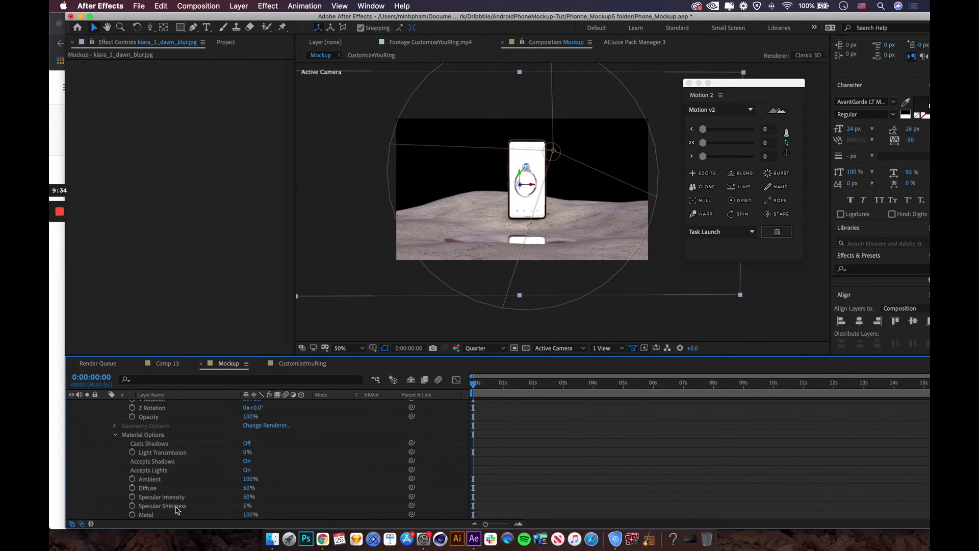
{"action": "left_click", "coordinate": [247, 470]}
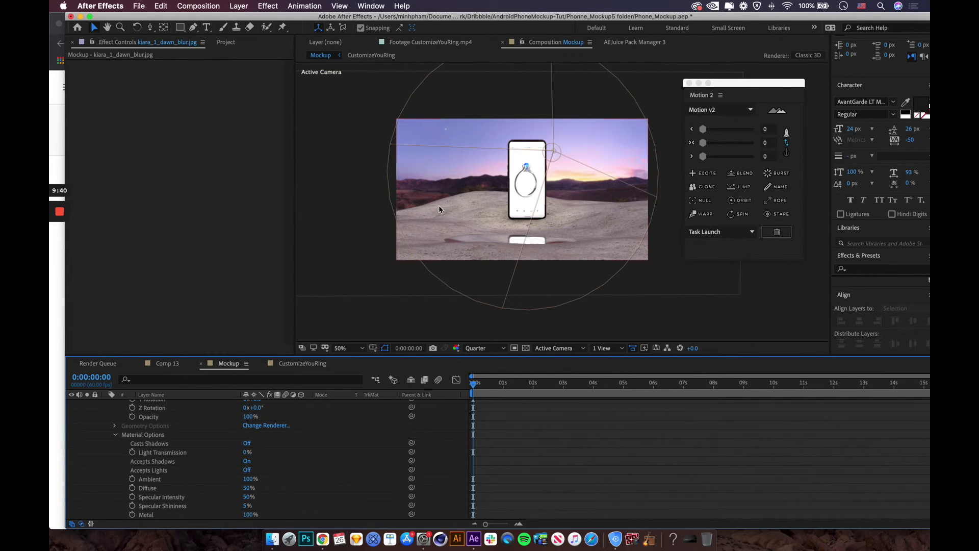
- Move Spot Light 1 above and to the left of the phone, and use the Top view to place it behind the phone
{"action": "left_click", "coordinate": [554, 152]}
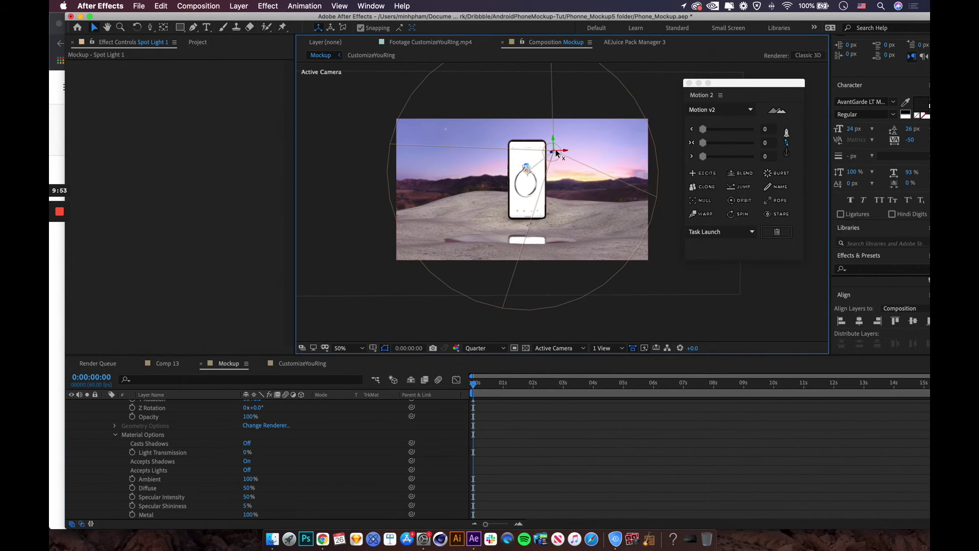
{"action": "left_click_drag", "start_coordinate": [556, 152], "coordinate": [505, 88]}
{"action": "left_click", "coordinate": [557, 348]}
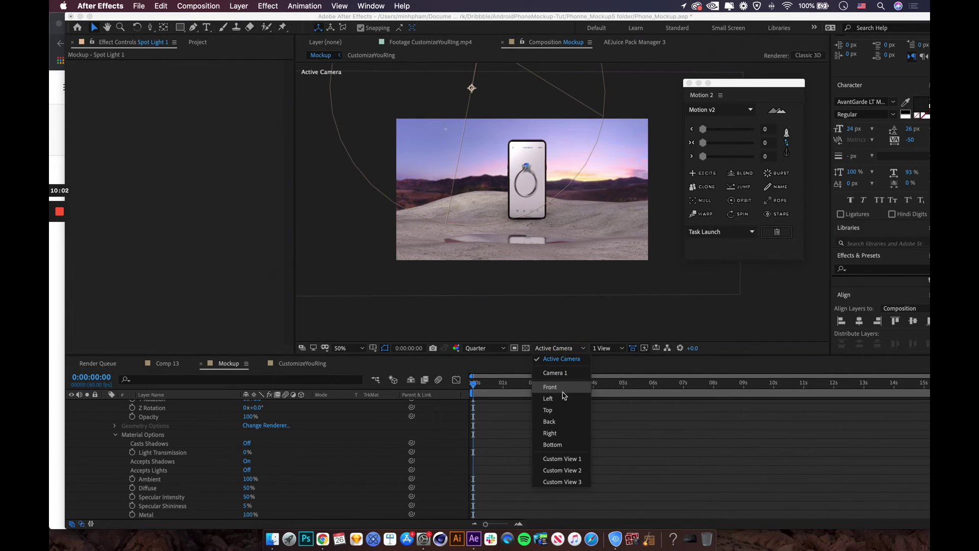
{"action": "left_click", "coordinate": [561, 412]}
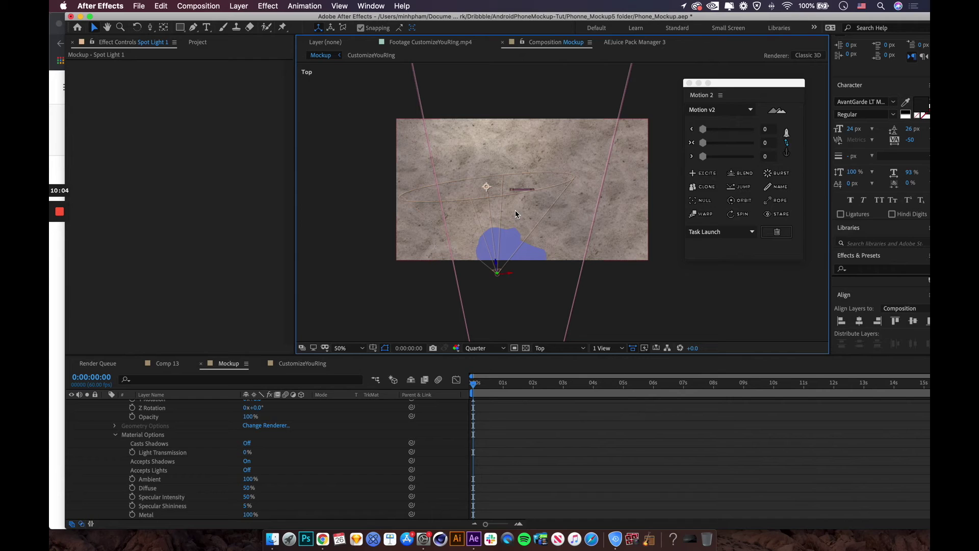
{"action": "left_click_drag", "start_coordinate": [500, 271], "coordinate": [527, 164]}
{"action": "left_click_drag", "start_coordinate": [477, 104], "coordinate": [511, 251]}
{"action": "left_click_drag", "start_coordinate": [491, 205], "coordinate": [488, 176]}
- Refine Spot Light 1's height and its aim toward the phone in the Front view, and return to the Active Camera view
{"action": "left_click", "coordinate": [556, 348]}
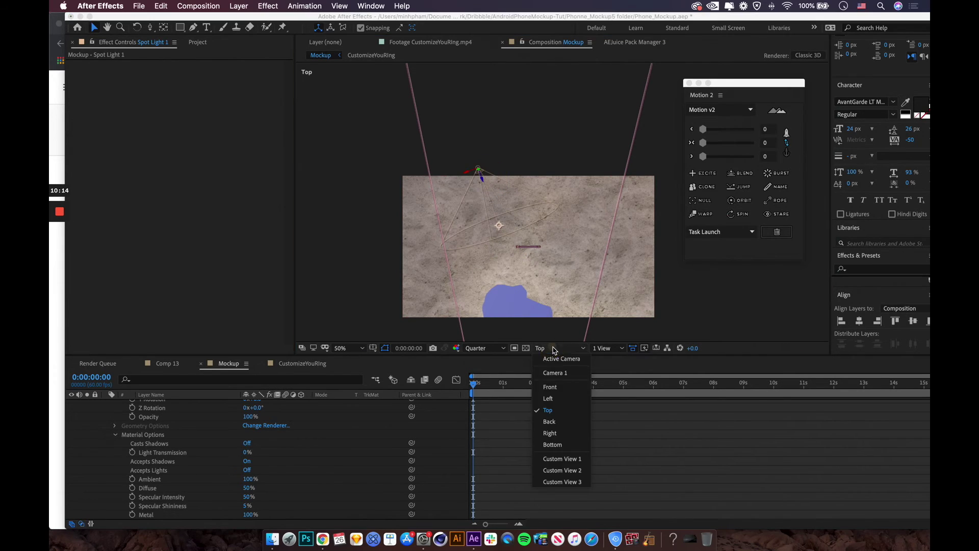
{"action": "left_click", "coordinate": [552, 387]}
{"action": "left_click_drag", "start_coordinate": [479, 181], "coordinate": [478, 175]}
{"action": "left_click_drag", "start_coordinate": [503, 228], "coordinate": [513, 249]}
{"action": "left_click", "coordinate": [561, 348]}
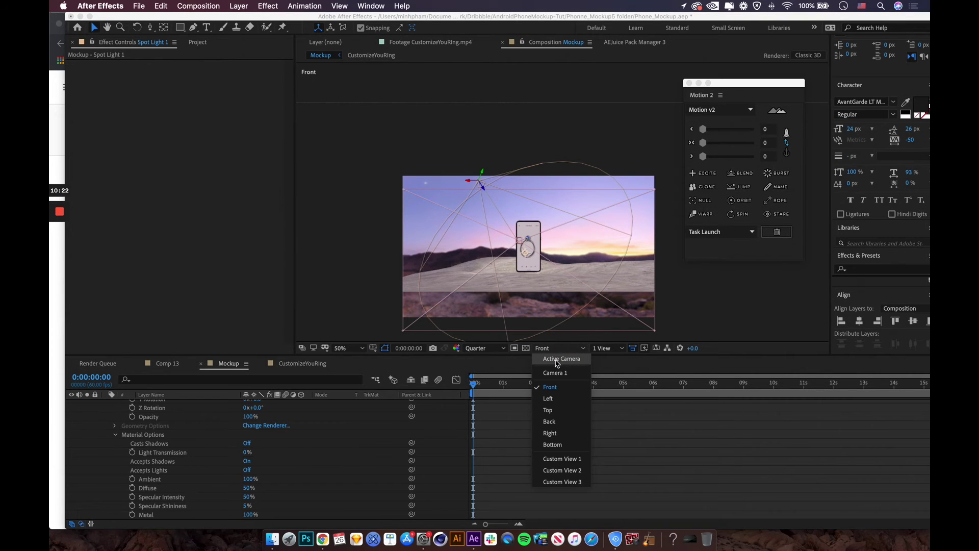
{"action": "left_click", "coordinate": [557, 360]}
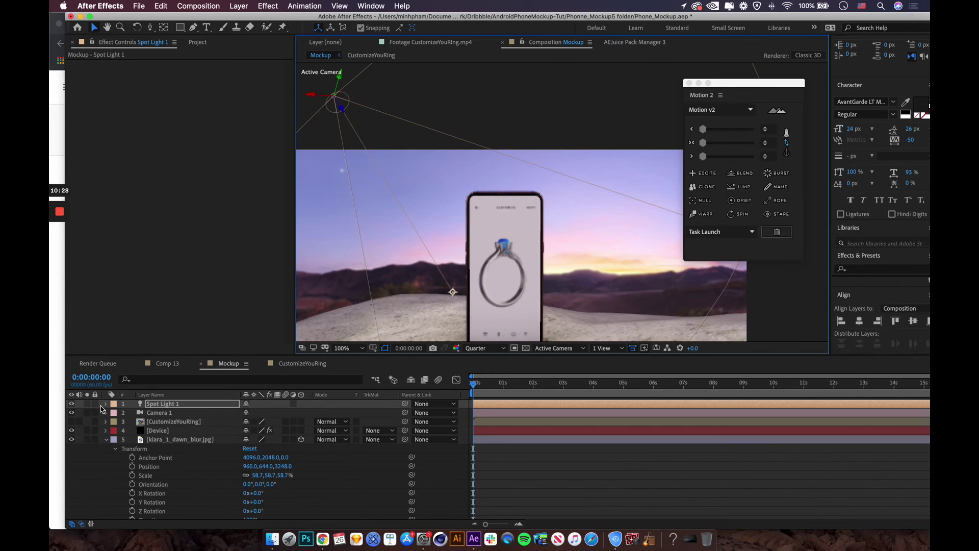
- Set Spot Light 1's intensity to 150% in its light options and clear the selection
{"action": "left_click", "coordinate": [105, 404]}
{"action": "left_click", "coordinate": [105, 404]}
{"action": "left_click", "coordinate": [105, 403]}
{"action": "left_click", "coordinate": [115, 422]}
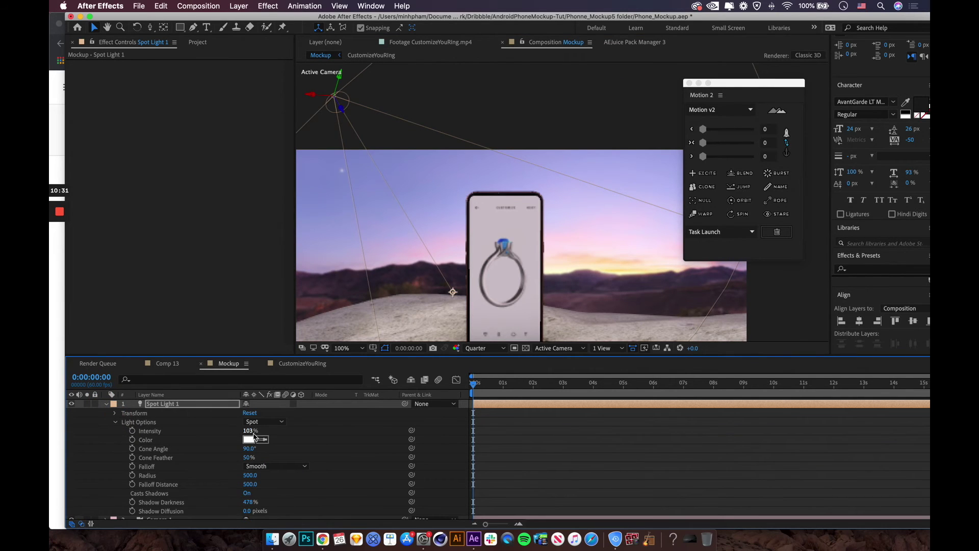
{"action": "left_click", "coordinate": [249, 431]}
{"action": "left_click", "coordinate": [310, 443]}
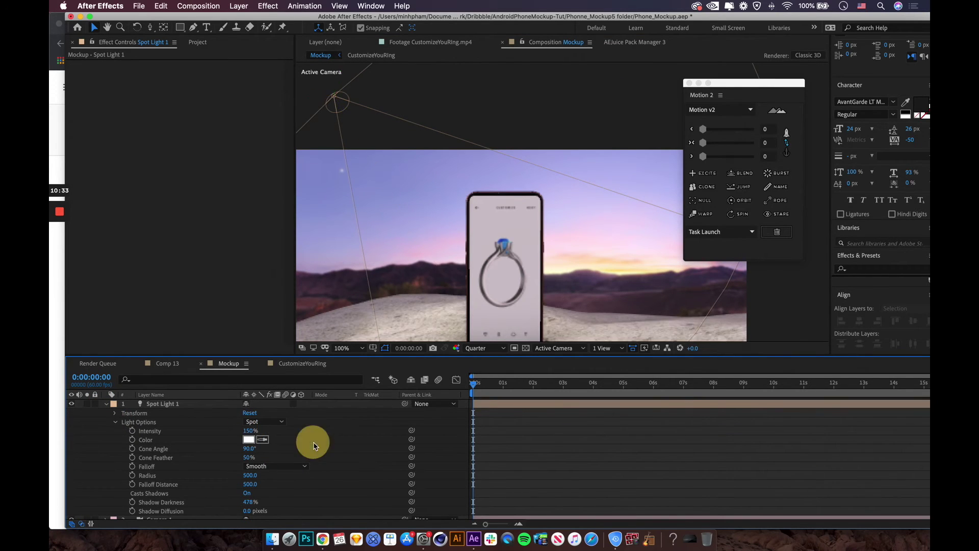
- Raise Spot Light 1 slightly in the Active Camera view and review its light options
{"action": "scroll", "coordinate": [563, 210], "scroll_direction": "down", "scroll_amount": 2}
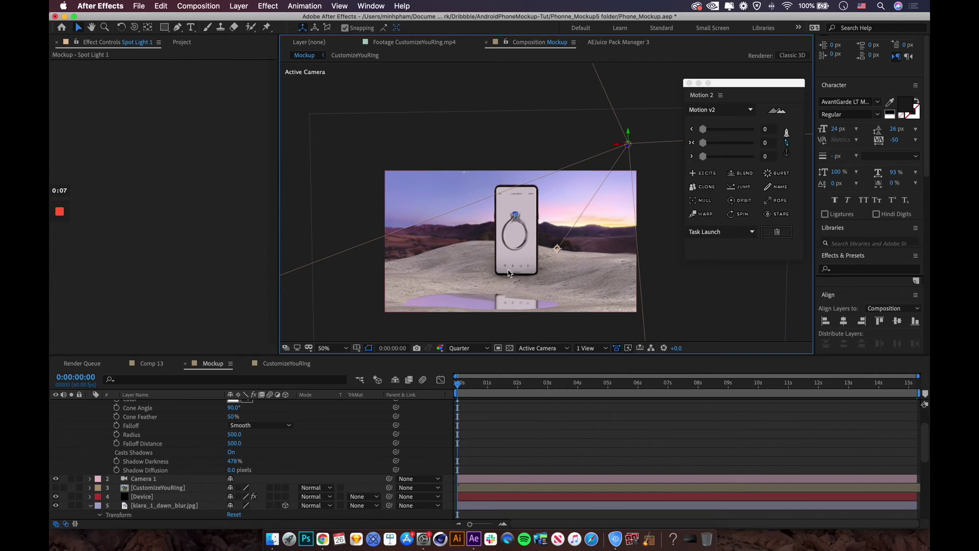
{"action": "mouse_move", "coordinate": [628, 135]}
{"action": "left_mouse_down"}
{"action": "mouse_move", "coordinate": [630, 114]}
{"action": "mouse_move", "coordinate": [630, 127]}
{"action": "left_mouse_up"}
{"action": "scroll", "coordinate": [78, 451], "scroll_direction": "up", "scroll_amount": 3}
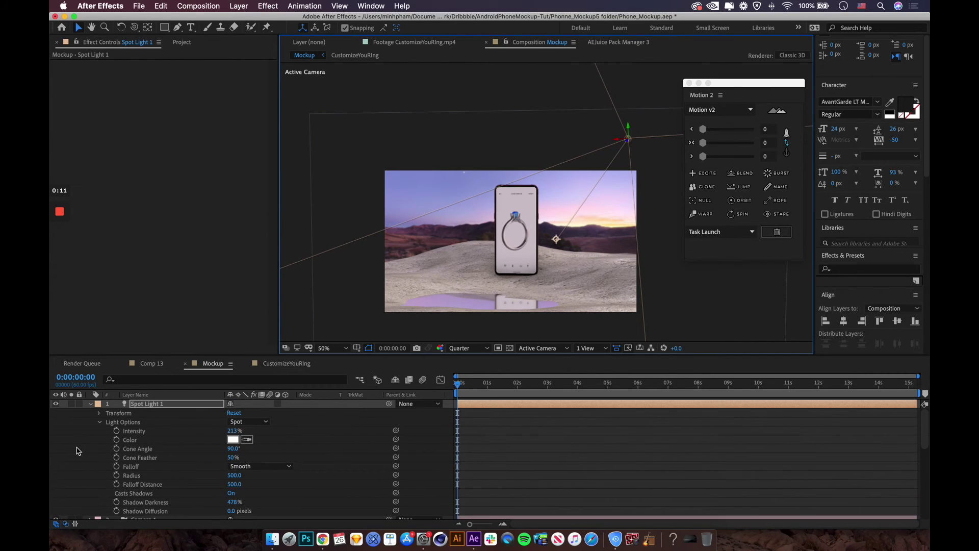
{"action": "scroll", "coordinate": [151, 431], "scroll_direction": "up", "scroll_amount": 2}
{"action": "scroll", "coordinate": [148, 439], "scroll_direction": "down", "scroll_amount": 2}
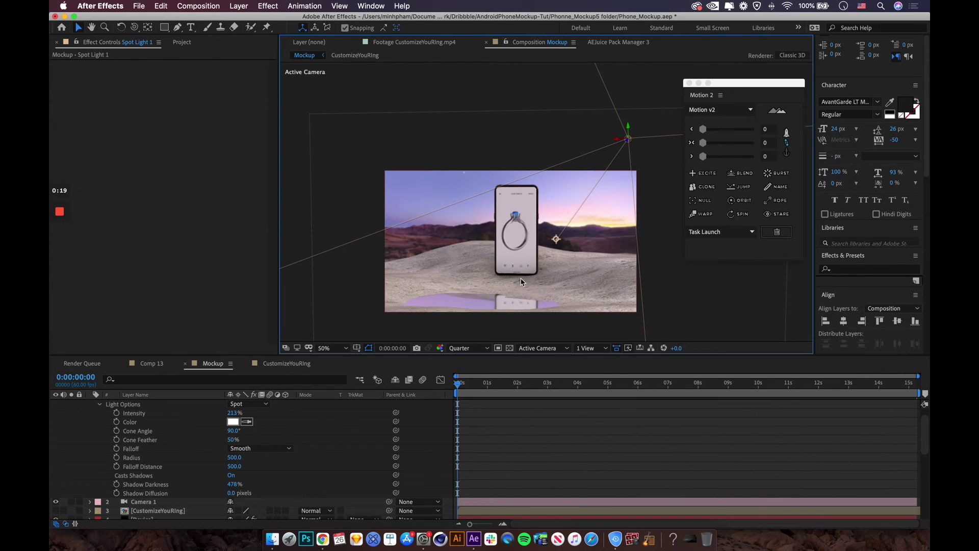
{"action": "scroll", "coordinate": [152, 507], "scroll_direction": "down", "scroll_amount": 4}
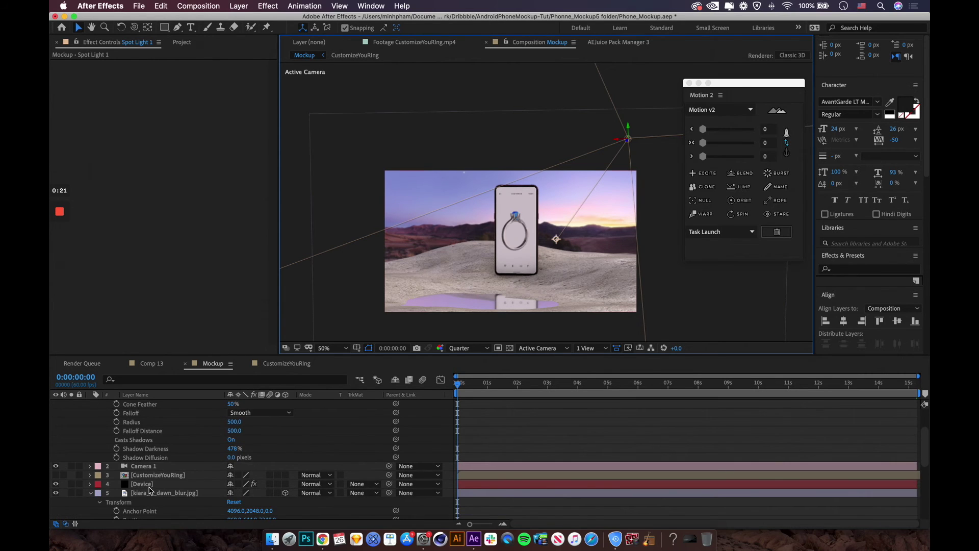
- Enable shadows in the Device layer's Element render settings, toggling them off and on to compare the effect on the scene
{"action": "left_click", "coordinate": [145, 484]}
{"action": "left_click_drag", "start_coordinate": [182, 15], "coordinate": [190, 16]}
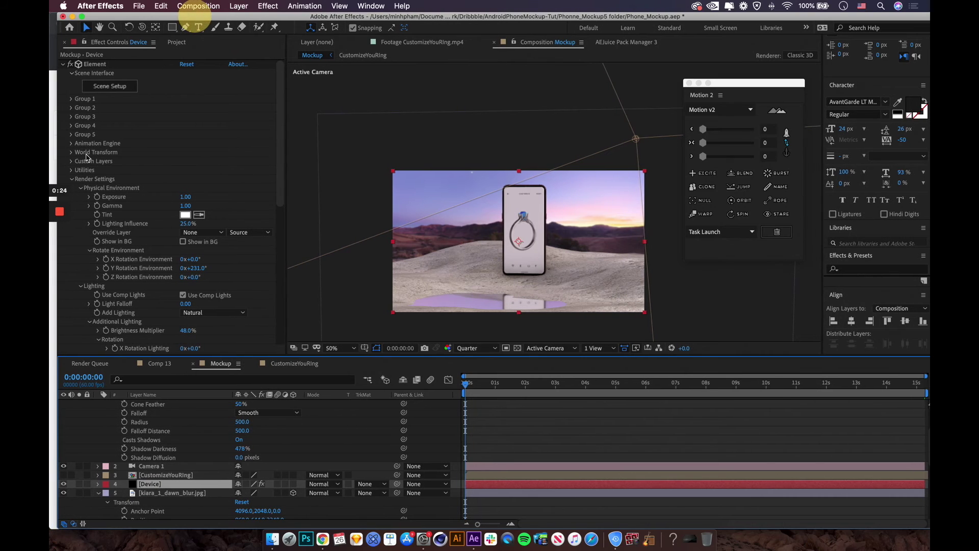
{"action": "left_click", "coordinate": [80, 188]}
{"action": "left_click", "coordinate": [80, 196]}
{"action": "left_click", "coordinate": [80, 206]}
{"action": "left_click", "coordinate": [183, 215]}
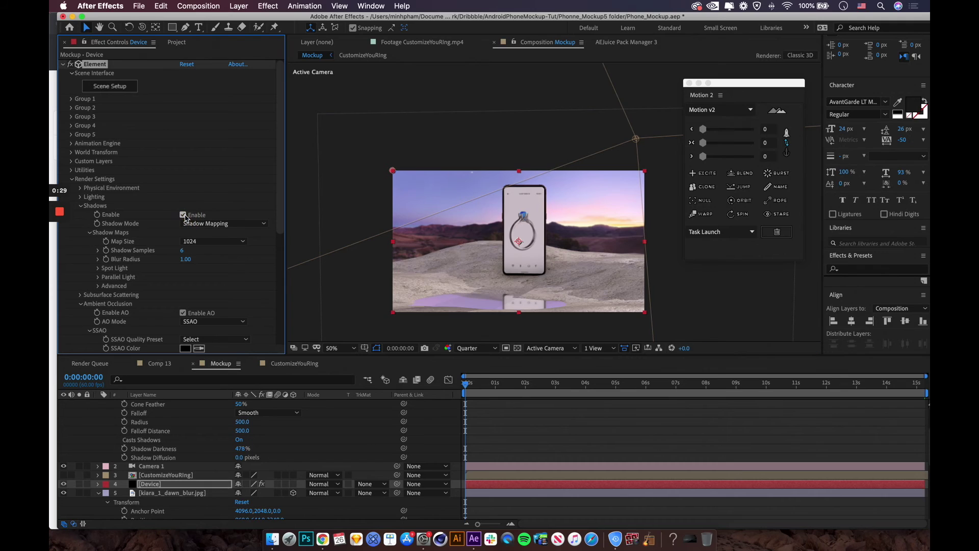
{"action": "left_click", "coordinate": [183, 215]}
{"action": "left_click", "coordinate": [183, 216]}
{"action": "left_click", "coordinate": [183, 215]}
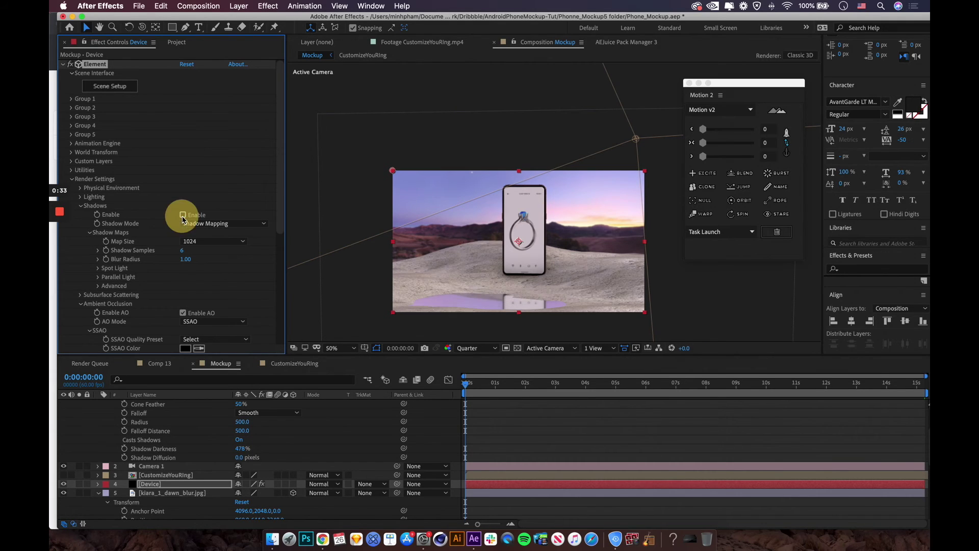
{"action": "left_click", "coordinate": [183, 215]}
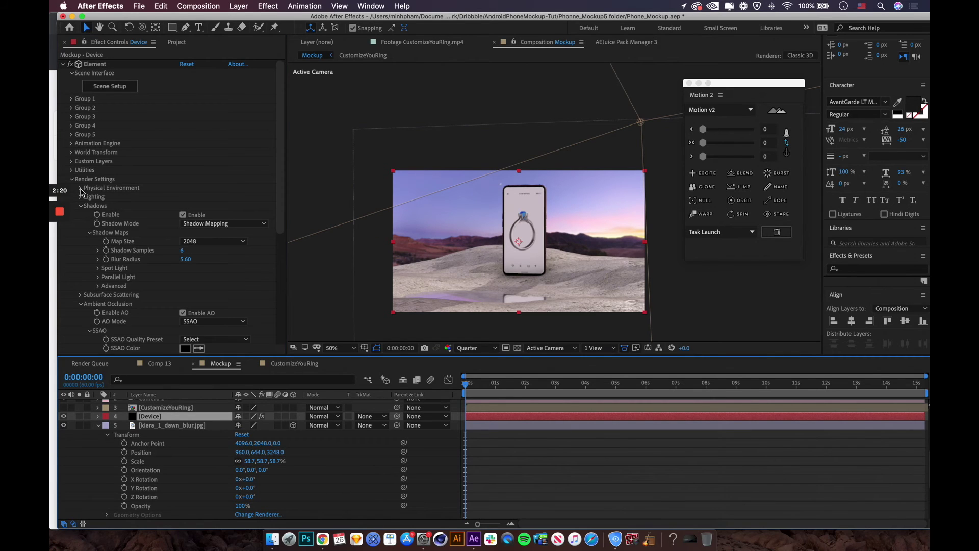
- Adjust the Device layer's physical environment to lighting influence 69%, exposure 1.23, gamma 1.48 and Y environment rotation 1x+78°
{"action": "left_click", "coordinate": [81, 188]}
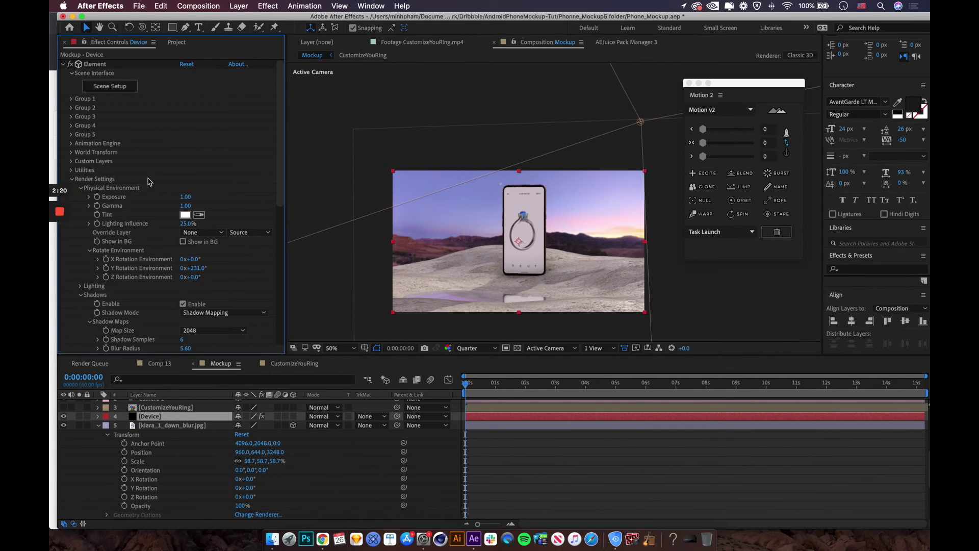
{"action": "left_click", "coordinate": [187, 196]}
{"action": "left_click", "coordinate": [223, 195]}
{"action": "left_click_drag", "start_coordinate": [183, 226], "coordinate": [206, 227]}
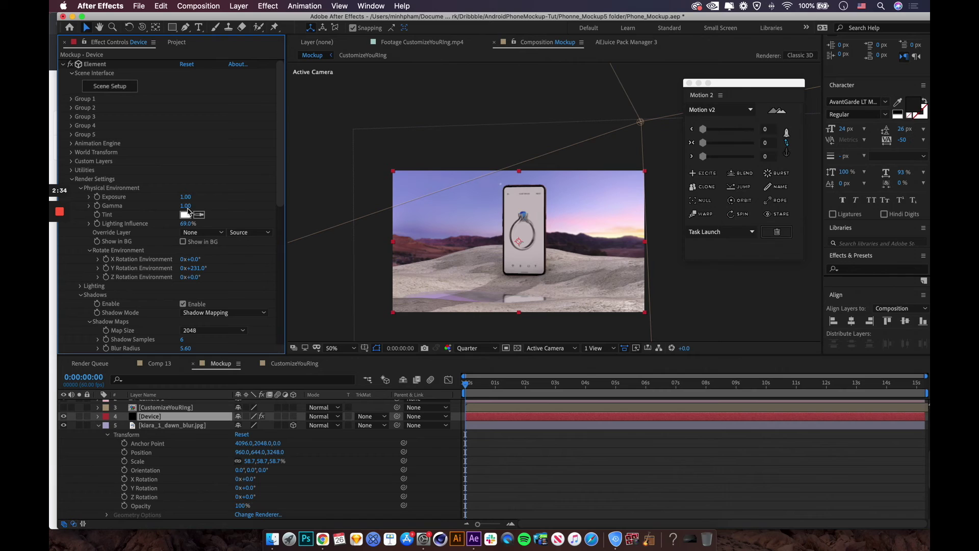
{"action": "mouse_move", "coordinate": [185, 206]}
{"action": "left_mouse_down"}
{"action": "mouse_move", "coordinate": [218, 207]}
{"action": "mouse_move", "coordinate": [193, 206]}
{"action": "left_mouse_up"}
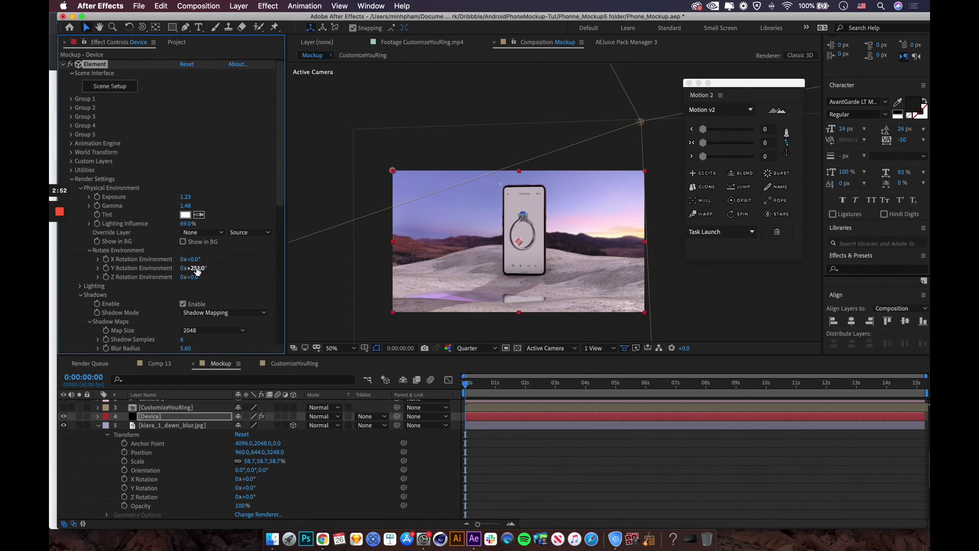
{"action": "left_click", "coordinate": [203, 268]}
{"action": "left_click_drag", "start_coordinate": [203, 267], "coordinate": [286, 245]}
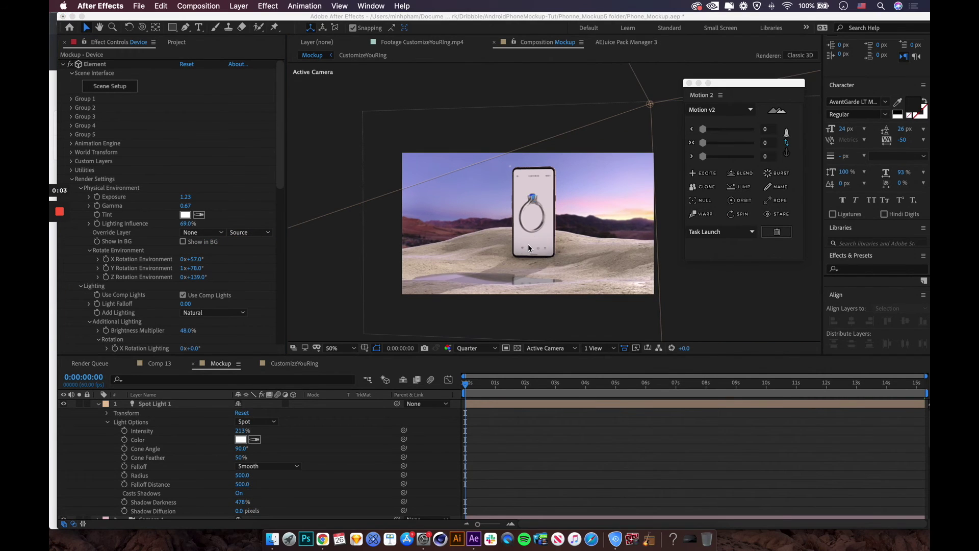
- Orbit the camera slightly around the phone with the Camera tool and return to the Selection tool
{"action": "left_click", "coordinate": [528, 248]}
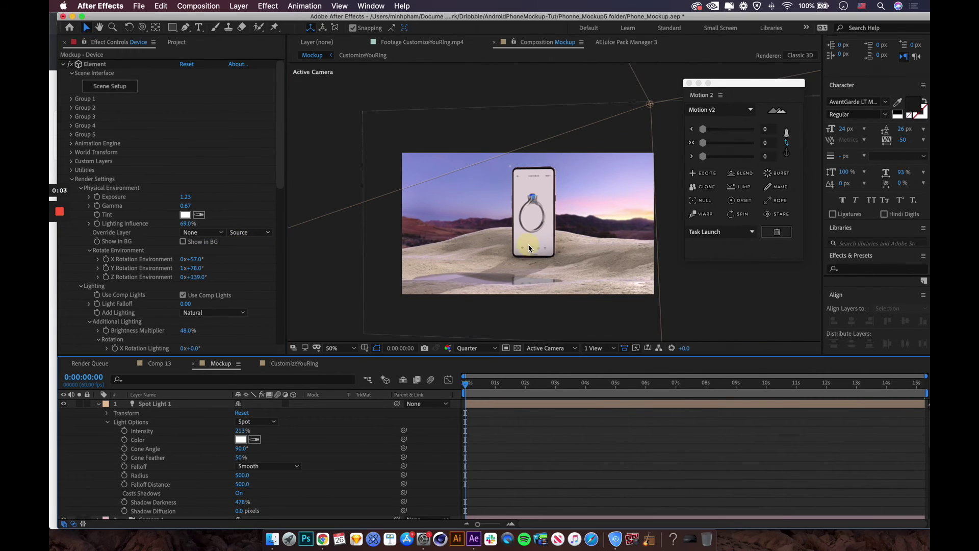
{"action": "key", "text": "c"}
{"action": "left_click_drag", "start_coordinate": [531, 245], "coordinate": [534, 245]}
{"action": "key", "text": "v"}
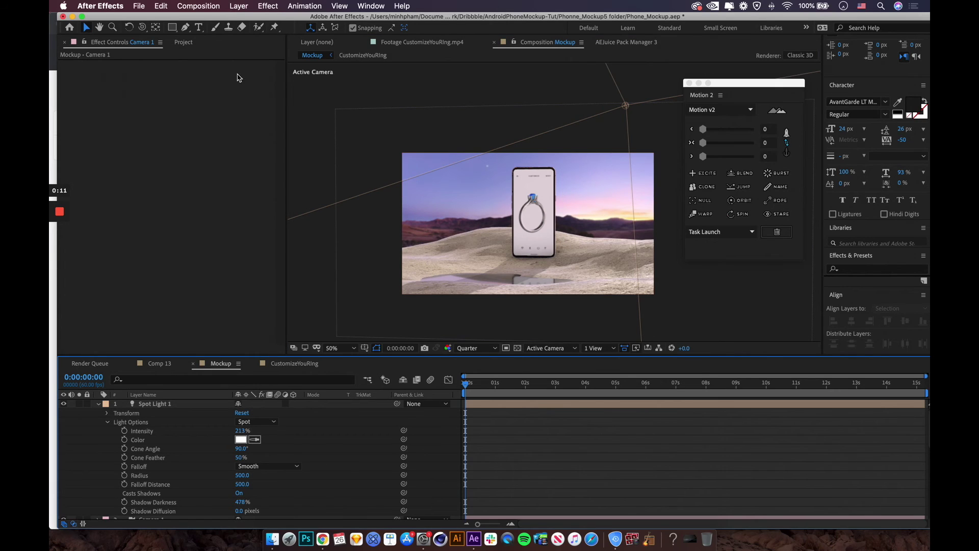
- Draw a rectangle shape slightly larger than the whole frame and fill it with brown (#996046)
{"action": "left_click", "coordinate": [171, 27]}
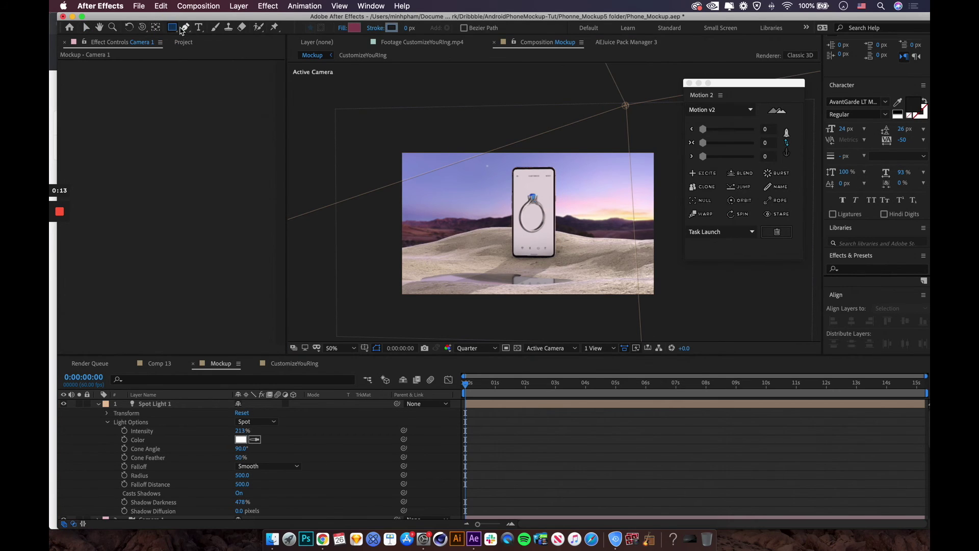
{"action": "mouse_move", "coordinate": [387, 143]}
{"action": "left_mouse_down"}
{"action": "mouse_move", "coordinate": [684, 322]}
{"action": "mouse_move", "coordinate": [668, 308]}
{"action": "left_mouse_up"}
{"action": "key", "text": "v"}
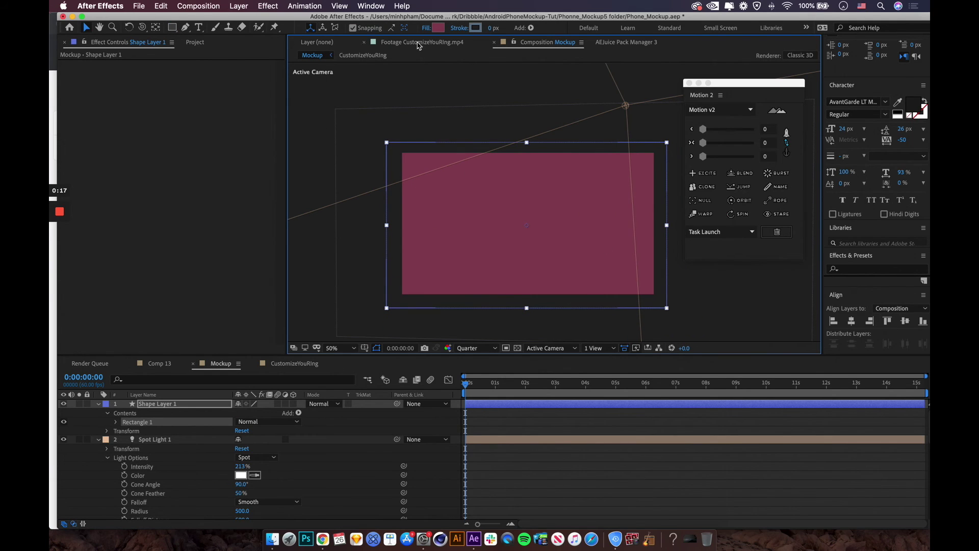
{"action": "left_click", "coordinate": [442, 27]}
{"action": "left_click", "coordinate": [705, 448]}
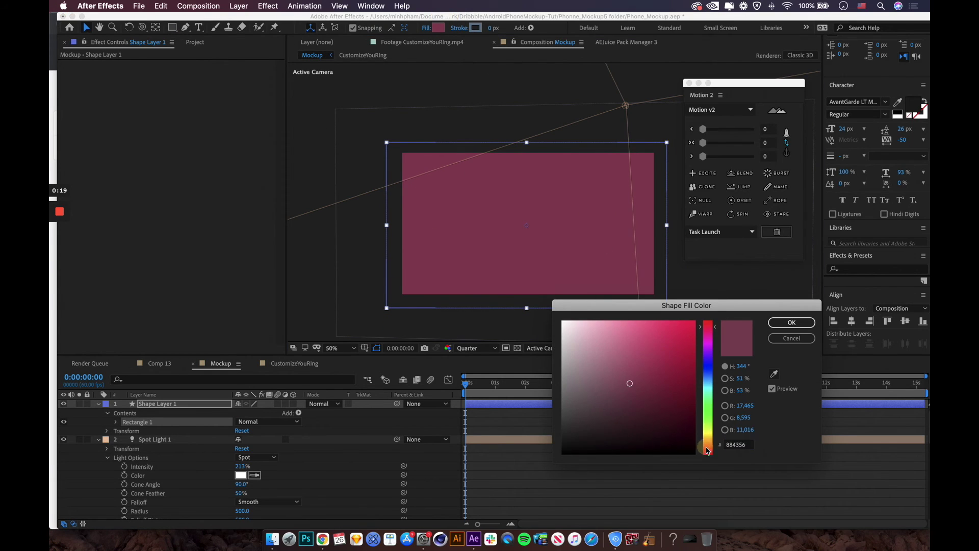
{"action": "left_click_drag", "start_coordinate": [630, 379], "coordinate": [634, 374]}
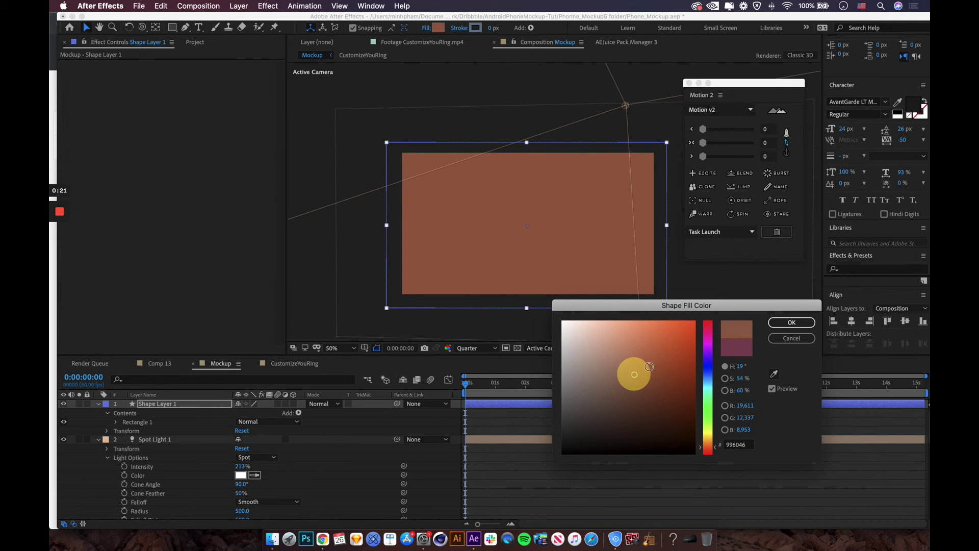
{"action": "left_click", "coordinate": [790, 322]}
- Set Shape Layer 1's blending mode to Overlay and its opacity to 30%, and clear the selection
{"action": "left_click", "coordinate": [182, 406]}
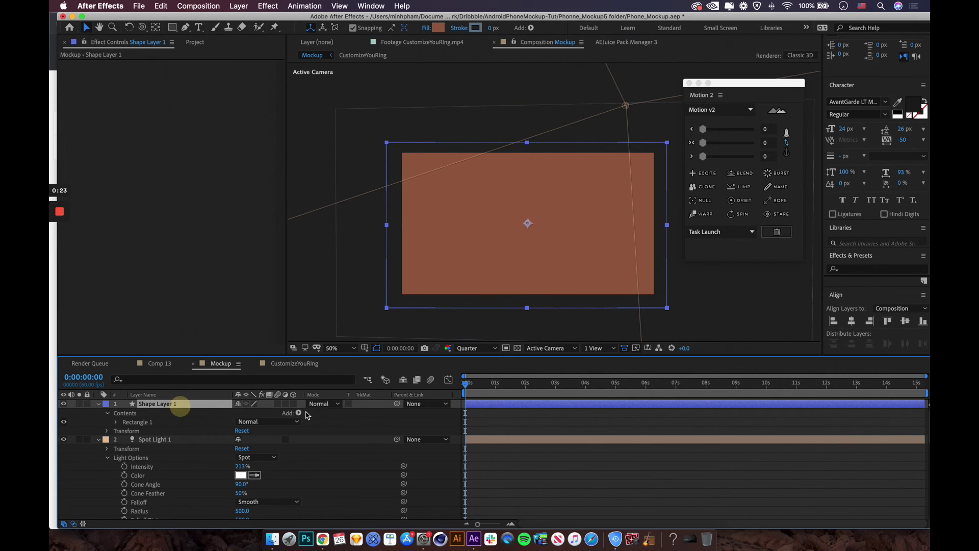
{"action": "left_click", "coordinate": [326, 404]}
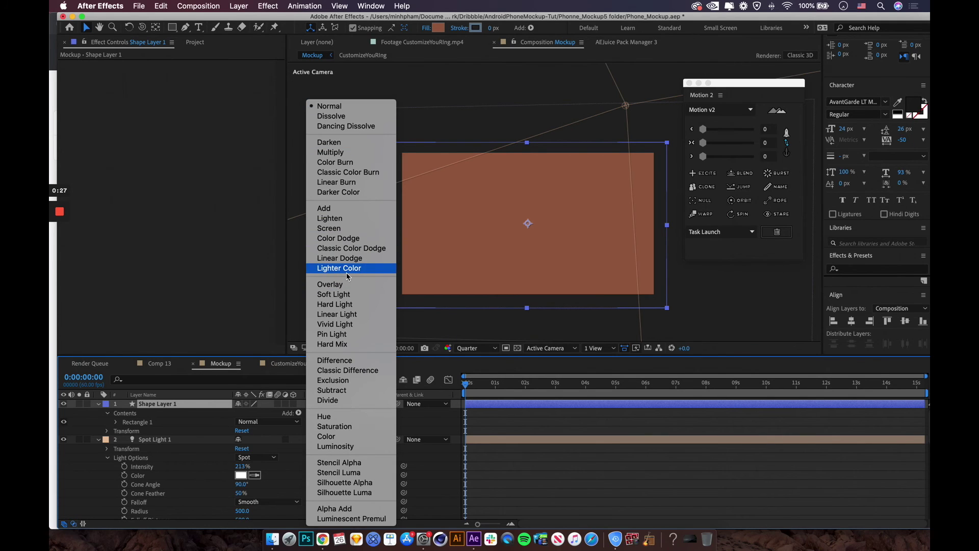
{"action": "left_click", "coordinate": [345, 291]}
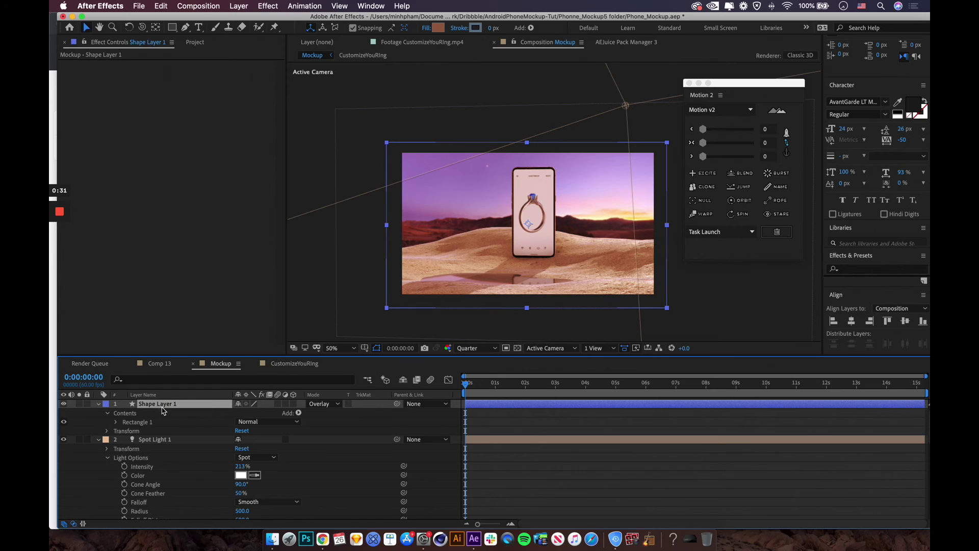
{"action": "key", "text": "t"}
{"action": "mouse_move", "coordinate": [239, 414]}
{"action": "left_mouse_down"}
{"action": "mouse_move", "coordinate": [203, 411]}
{"action": "mouse_move", "coordinate": [237, 412]}
{"action": "mouse_move", "coordinate": [221, 414]}
{"action": "left_mouse_up"}
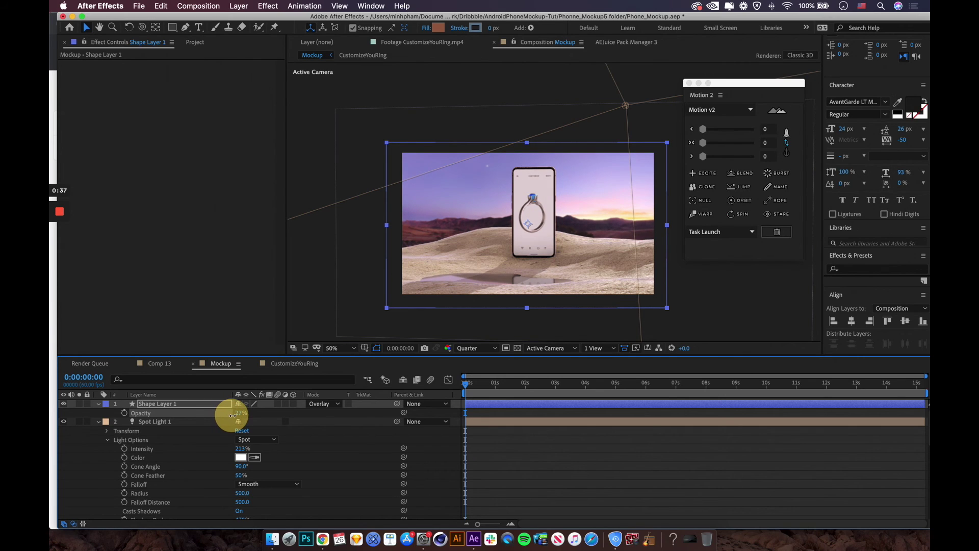
{"action": "left_click_drag", "start_coordinate": [232, 416], "coordinate": [233, 415]}
{"action": "left_click", "coordinate": [356, 448]}
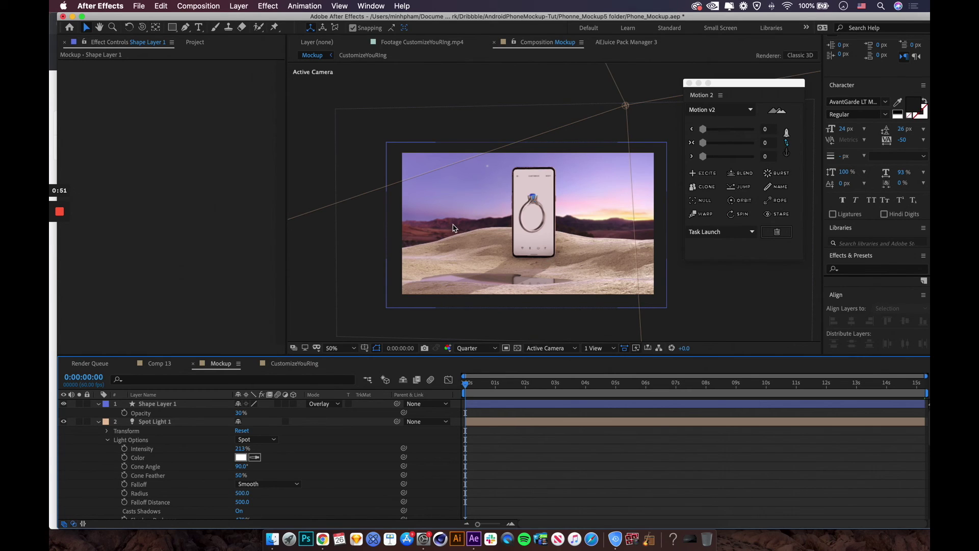
- Try other solid fill colors for Shape Layer 1, from a stronger orange-brown through purple to a pink tone
{"action": "left_click", "coordinate": [204, 404]}
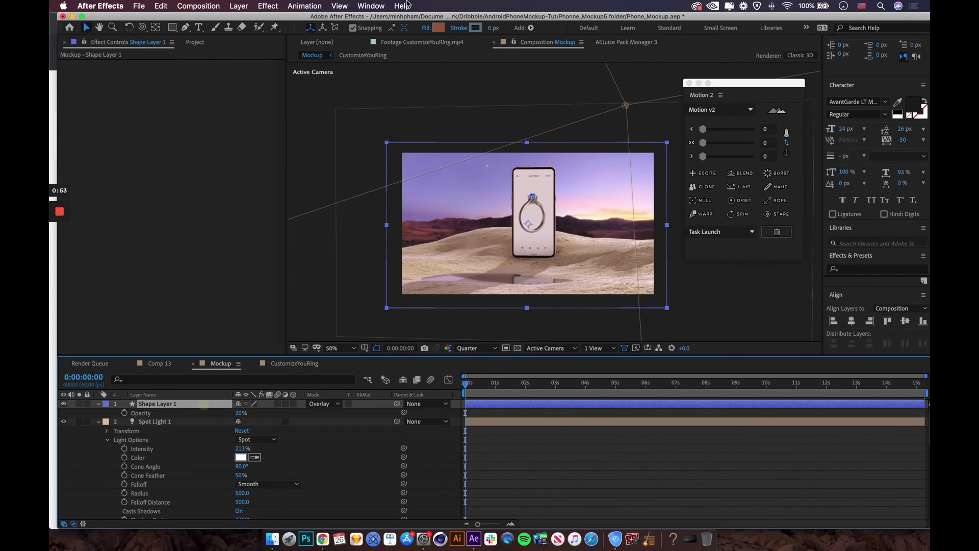
{"action": "left_click", "coordinate": [437, 28]}
{"action": "left_click", "coordinate": [653, 366]}
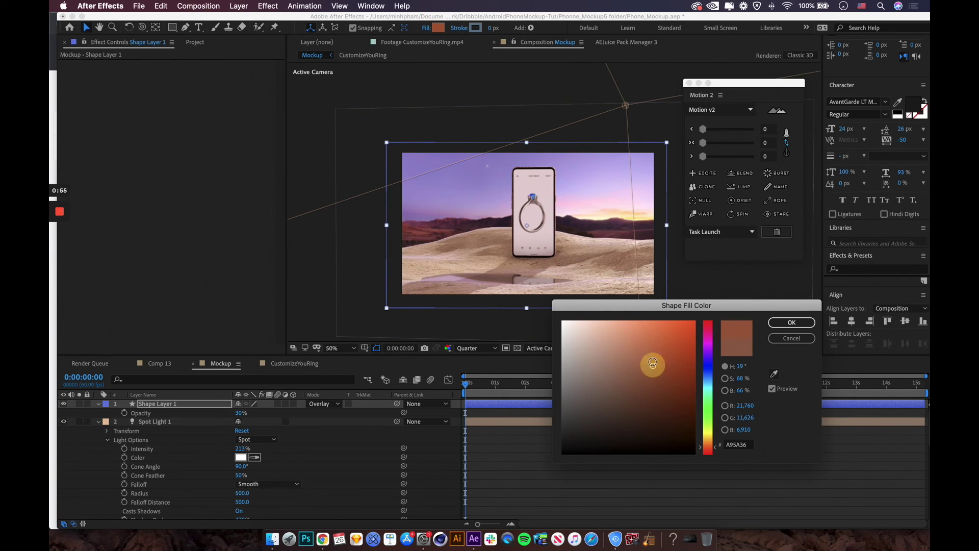
{"action": "left_click_drag", "start_coordinate": [710, 444], "coordinate": [707, 360]}
{"action": "left_click", "coordinate": [639, 362]}
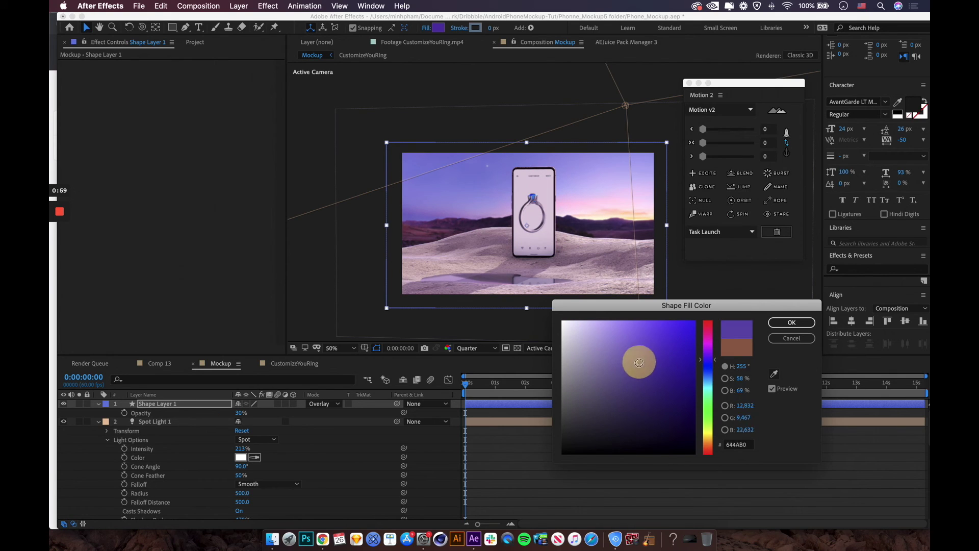
{"action": "mouse_move", "coordinate": [639, 365]}
{"action": "left_mouse_down"}
{"action": "mouse_move", "coordinate": [664, 338]}
{"action": "mouse_move", "coordinate": [660, 355]}
{"action": "left_mouse_up"}
{"action": "left_click", "coordinate": [707, 331]}
{"action": "left_click", "coordinate": [655, 356]}
{"action": "mouse_move", "coordinate": [655, 356]}
{"action": "left_mouse_down"}
{"action": "mouse_move", "coordinate": [640, 340]}
{"action": "mouse_move", "coordinate": [611, 341]}
{"action": "mouse_move", "coordinate": [605, 354]}
{"action": "mouse_move", "coordinate": [615, 351]}
{"action": "left_mouse_up"}
{"action": "left_click", "coordinate": [792, 322]}
- Change Shape Layer 1's fill to a linear gradient running from the frame's upper-left area to the lower-right area
{"action": "left_click", "coordinate": [424, 29]}
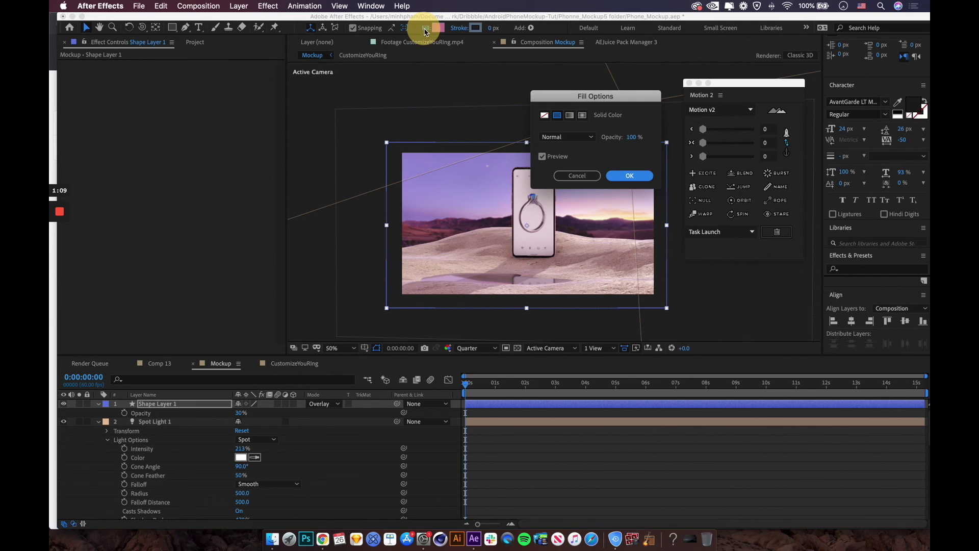
{"action": "left_click", "coordinate": [570, 115]}
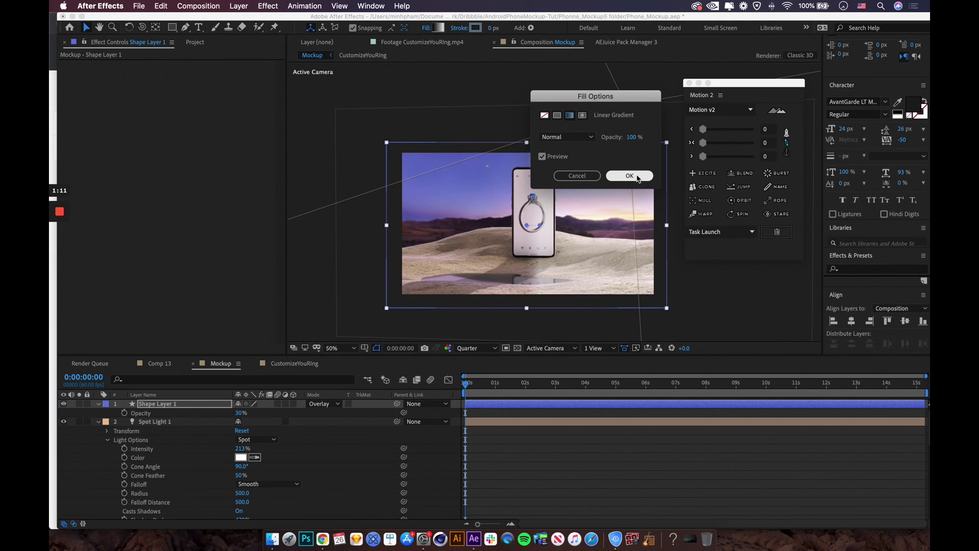
{"action": "left_click", "coordinate": [630, 175]}
{"action": "left_click_drag", "start_coordinate": [541, 227], "coordinate": [629, 249]}
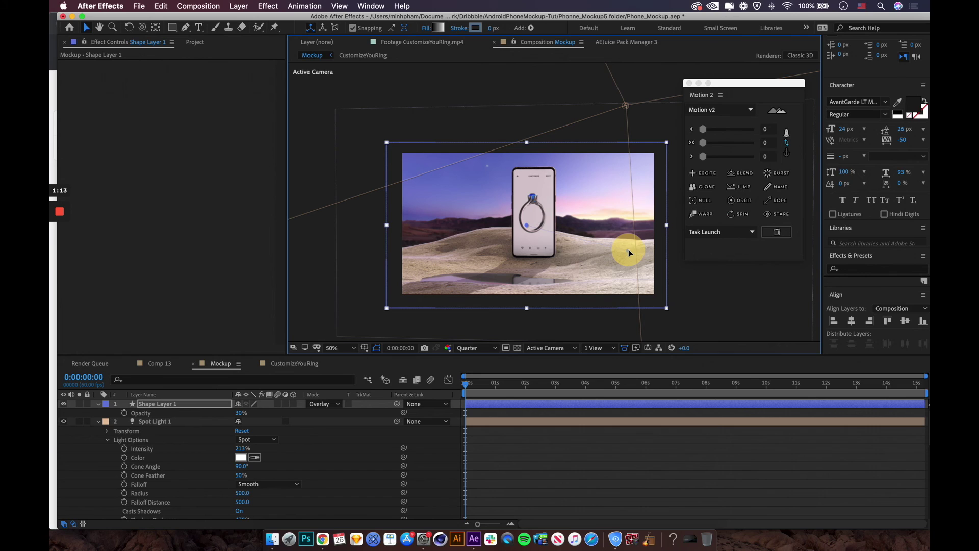
{"action": "left_click_drag", "start_coordinate": [528, 225], "coordinate": [433, 182]}
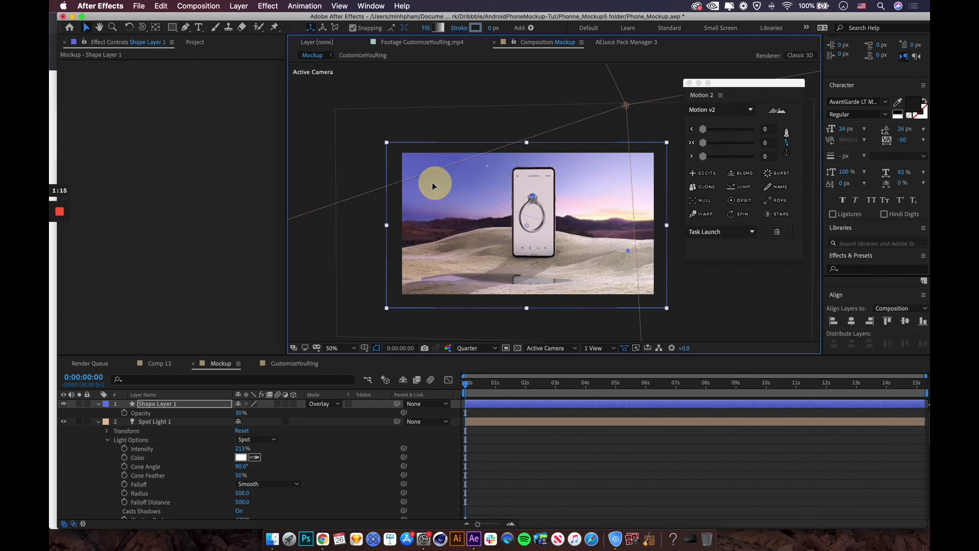
- Color Shape Layer 1's gradient from blue (#0989EC) at the start to dark magenta at the end, and clear the selection
{"action": "left_click", "coordinate": [440, 28]}
{"action": "left_click", "coordinate": [892, 125]}
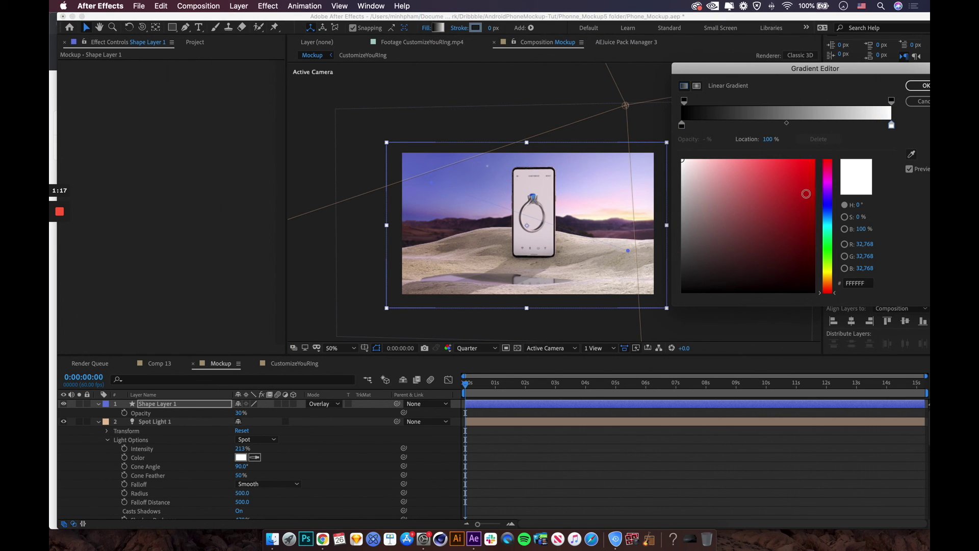
{"action": "left_click", "coordinate": [829, 167]}
{"action": "left_click", "coordinate": [783, 234]}
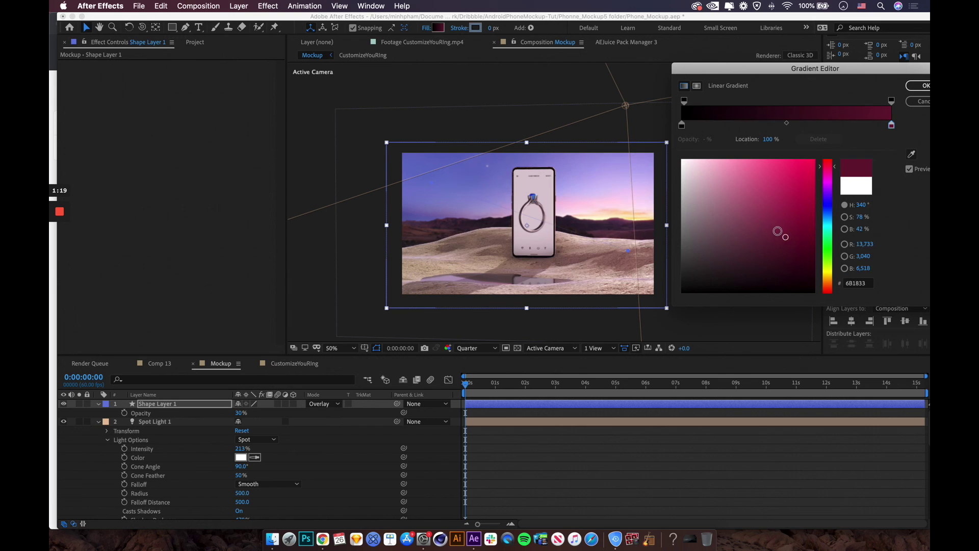
{"action": "left_click", "coordinate": [775, 222]}
{"action": "left_click", "coordinate": [682, 125]}
{"action": "left_click", "coordinate": [740, 190]}
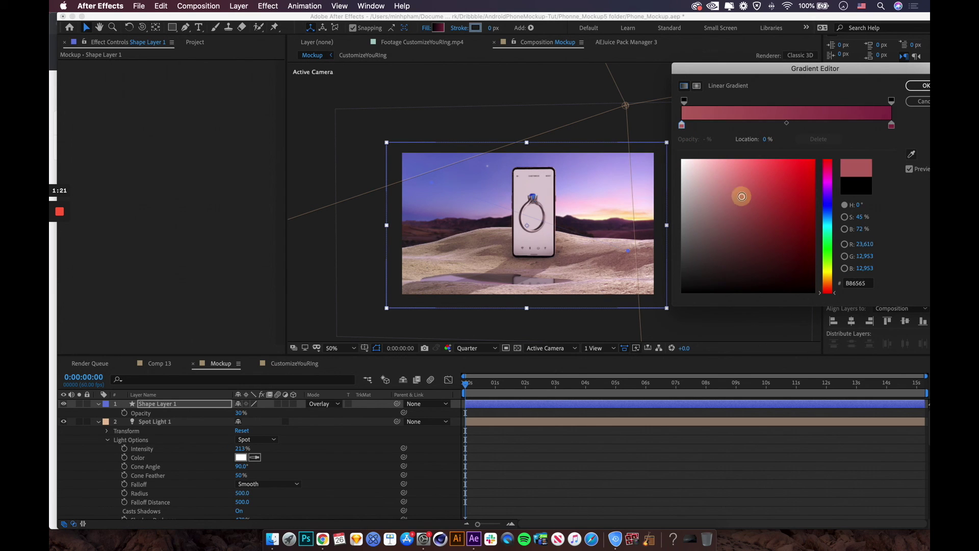
{"action": "left_click", "coordinate": [759, 211]}
{"action": "mouse_move", "coordinate": [759, 211]}
{"action": "left_mouse_down"}
{"action": "mouse_move", "coordinate": [754, 241]}
{"action": "mouse_move", "coordinate": [768, 252]}
{"action": "mouse_move", "coordinate": [779, 201]}
{"action": "mouse_move", "coordinate": [768, 248]}
{"action": "mouse_move", "coordinate": [781, 206]}
{"action": "mouse_move", "coordinate": [787, 211]}
{"action": "mouse_move", "coordinate": [810, 170]}
{"action": "left_mouse_up"}
{"action": "left_click", "coordinate": [832, 219]}
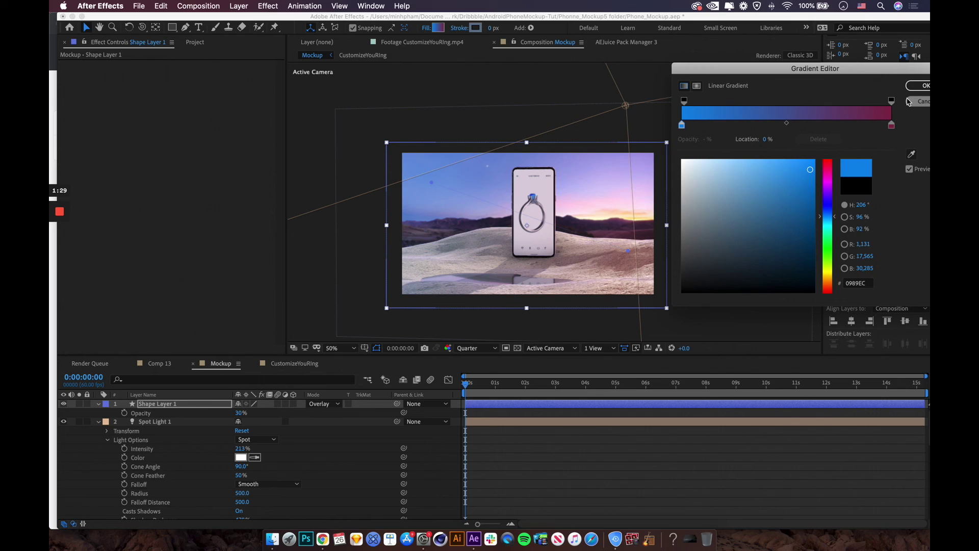
{"action": "left_click", "coordinate": [921, 85]}
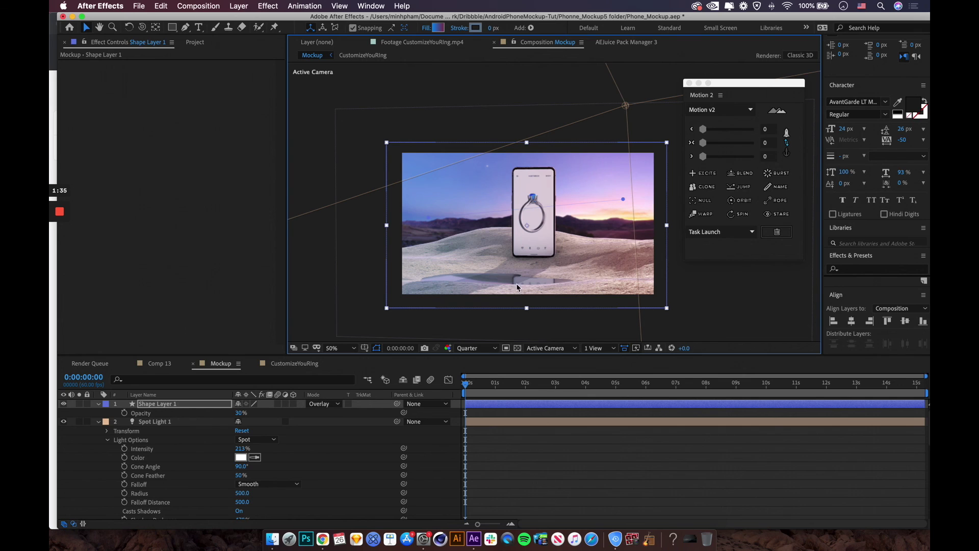
{"action": "left_click", "coordinate": [624, 443]}
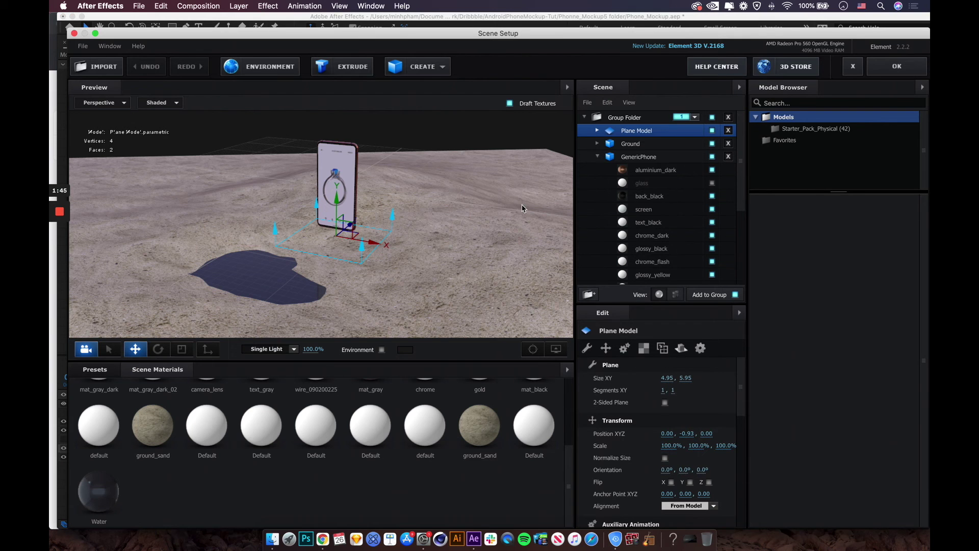
- Add a sphere to the Element scene, place it left of the phone at position -2.03, 0.00, 2.20, and open the material presets
{"action": "left_click_drag", "start_coordinate": [451, 198], "coordinate": [381, 206]}
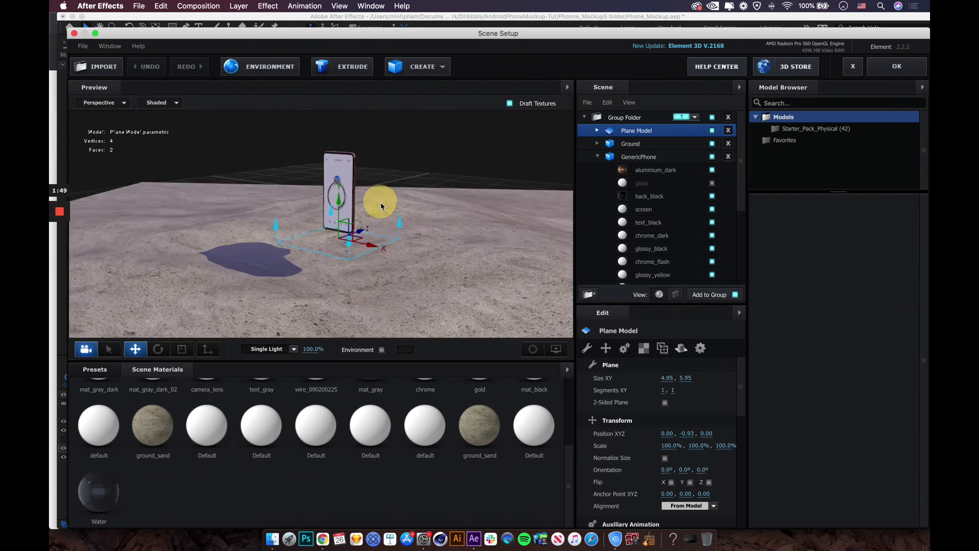
{"action": "left_click", "coordinate": [442, 63]}
{"action": "left_click", "coordinate": [427, 92]}
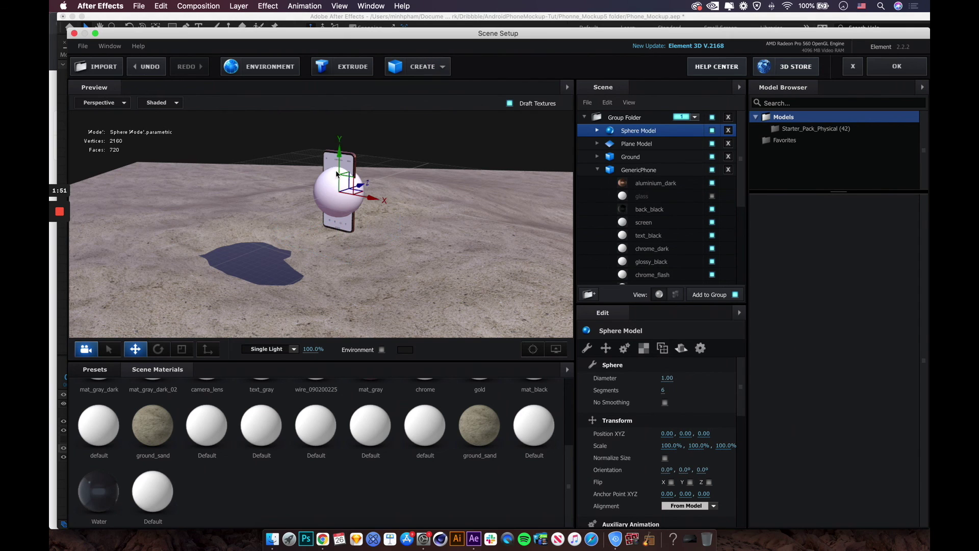
{"action": "left_click_drag", "start_coordinate": [372, 204], "coordinate": [451, 226]}
{"action": "left_click", "coordinate": [95, 370]}
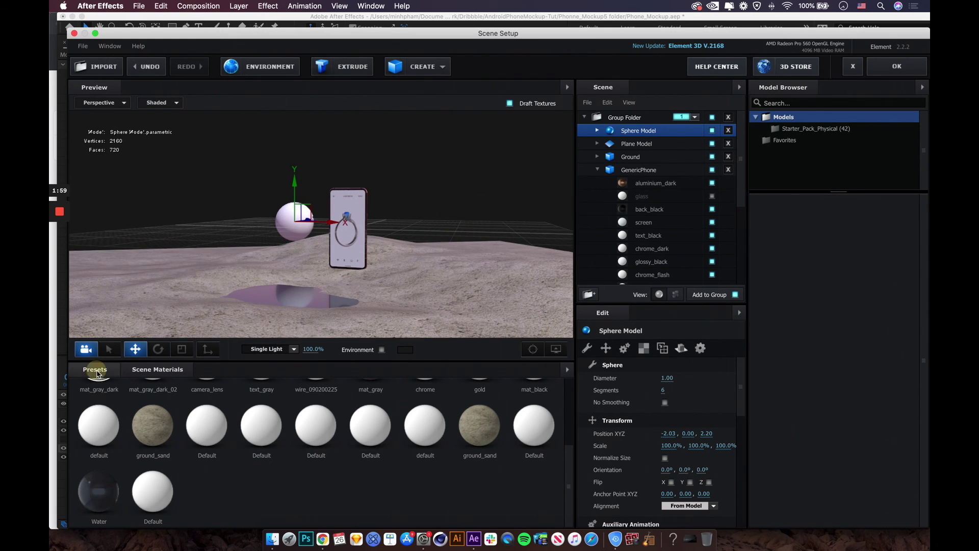
- Apply the copper-toned clean_metal_gol… preset from the Pro_Shaders_2 Metal materials to the sphere and raise the sphere to Y position 0.31
{"action": "left_click", "coordinate": [114, 422]}
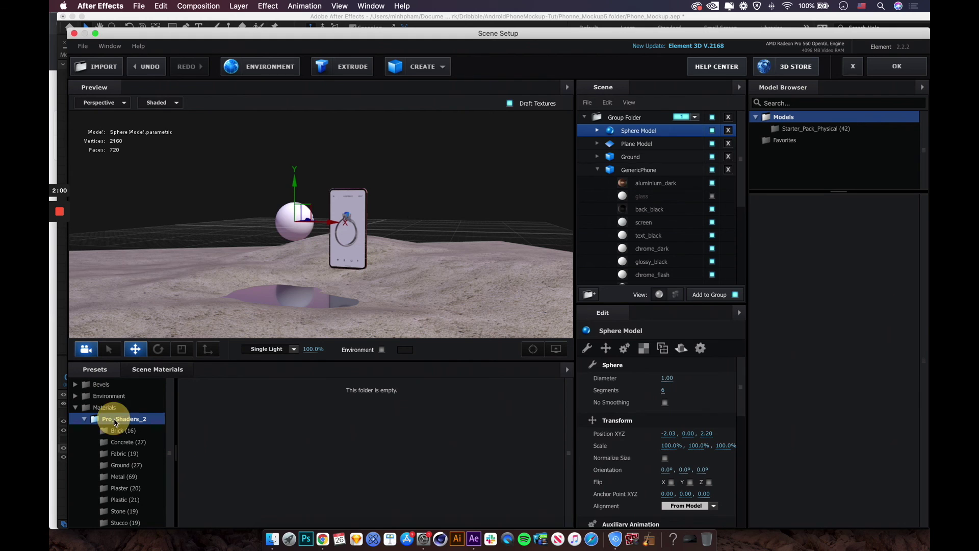
{"action": "left_click", "coordinate": [123, 453]}
{"action": "left_click", "coordinate": [126, 481]}
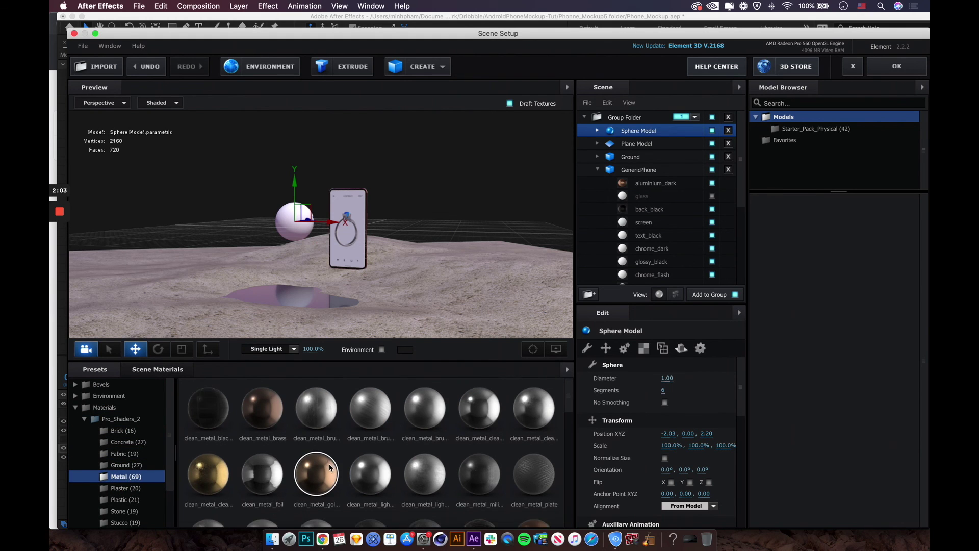
{"action": "scroll", "coordinate": [329, 464], "scroll_direction": "down", "scroll_amount": 1}
{"action": "mouse_move", "coordinate": [317, 438]}
{"action": "left_mouse_down"}
{"action": "mouse_move", "coordinate": [268, 246]}
{"action": "mouse_move", "coordinate": [288, 220]}
{"action": "left_mouse_up"}
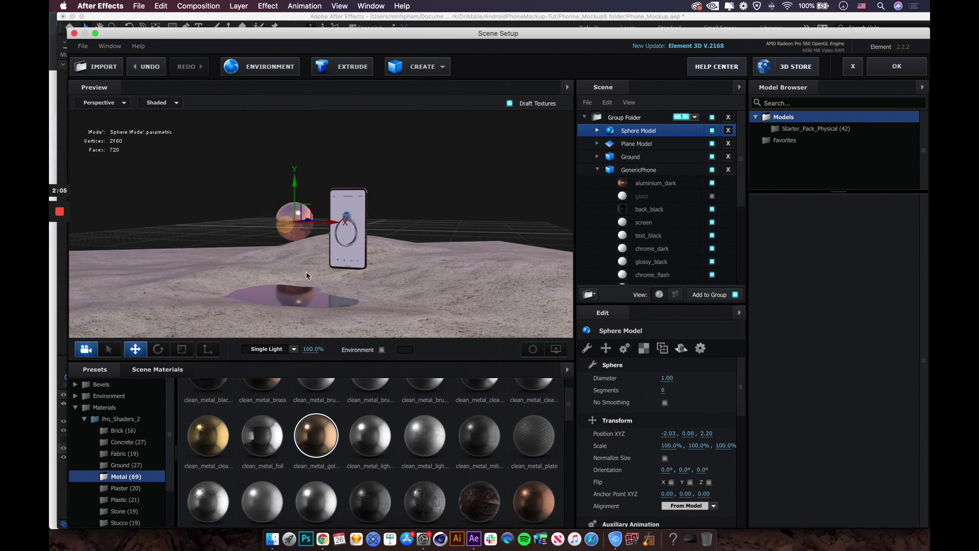
{"action": "left_click_drag", "start_coordinate": [298, 185], "coordinate": [298, 174]}
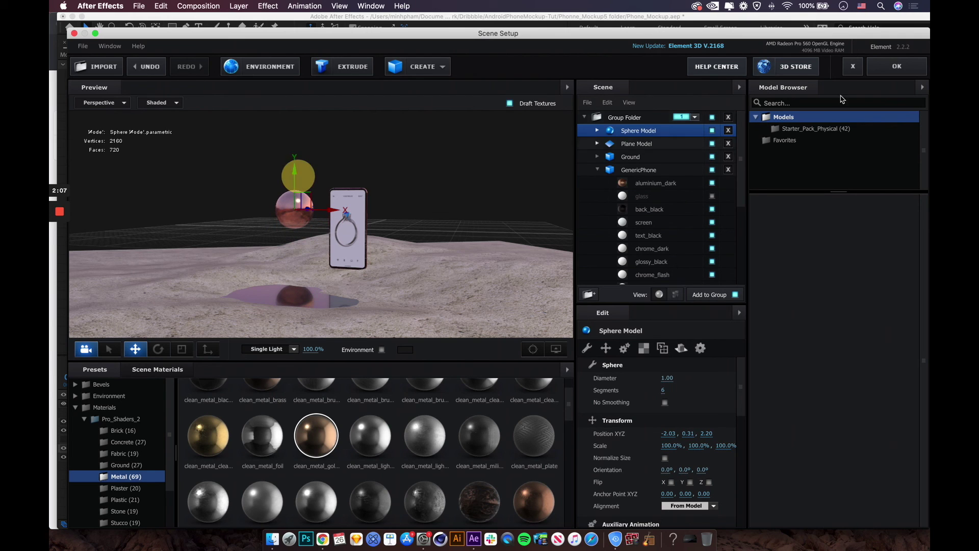
- Duplicate the sphere model and place the copy on the right side of the phone at X position 2.43
{"action": "right_click", "coordinate": [643, 130]}
{"action": "left_click", "coordinate": [661, 176]}
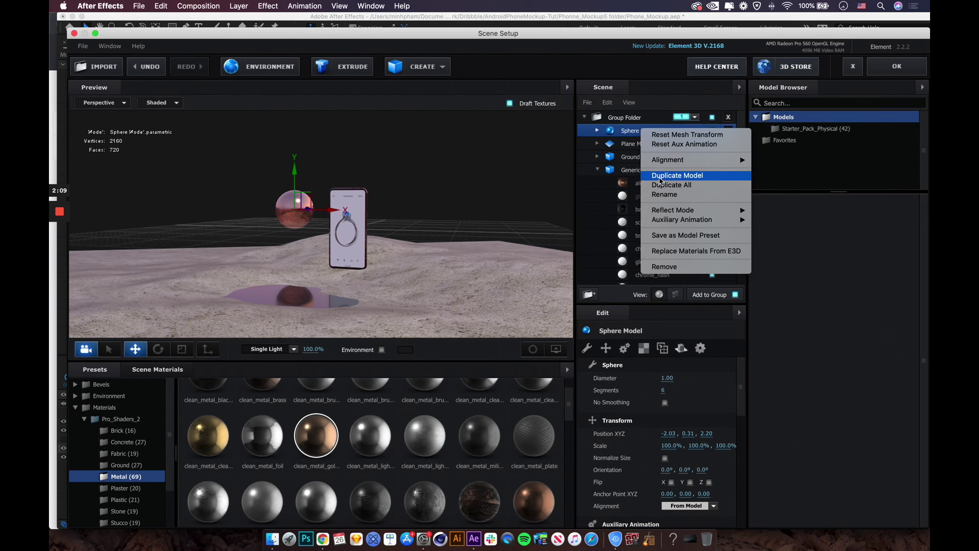
{"action": "left_click_drag", "start_coordinate": [345, 213], "coordinate": [562, 224]}
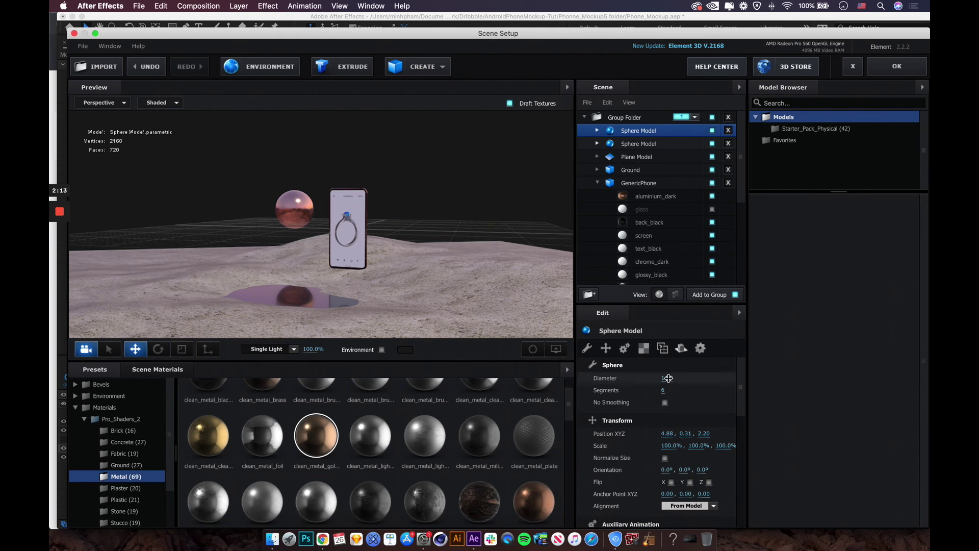
{"action": "scroll", "coordinate": [466, 234], "scroll_direction": "down", "scroll_amount": 3}
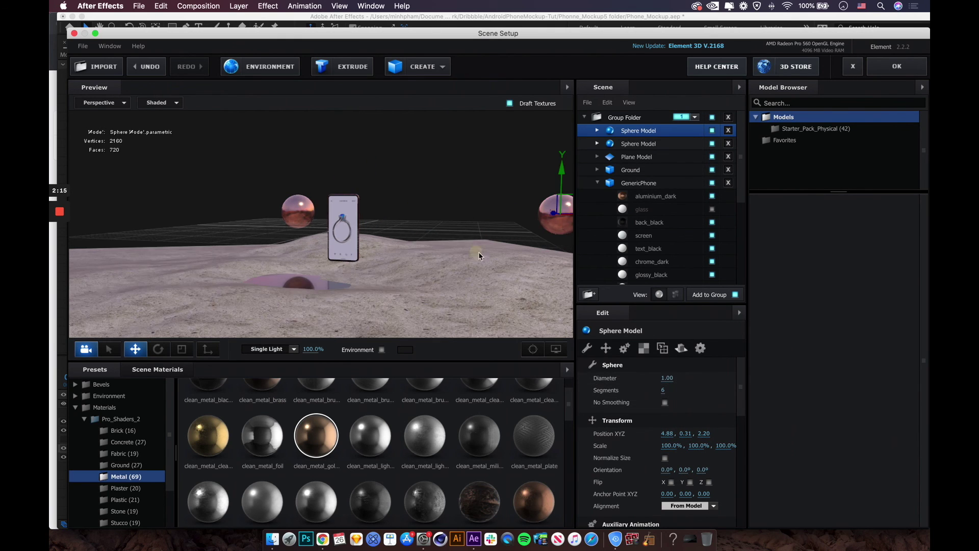
{"action": "left_click_drag", "start_coordinate": [522, 215], "coordinate": [403, 216]}
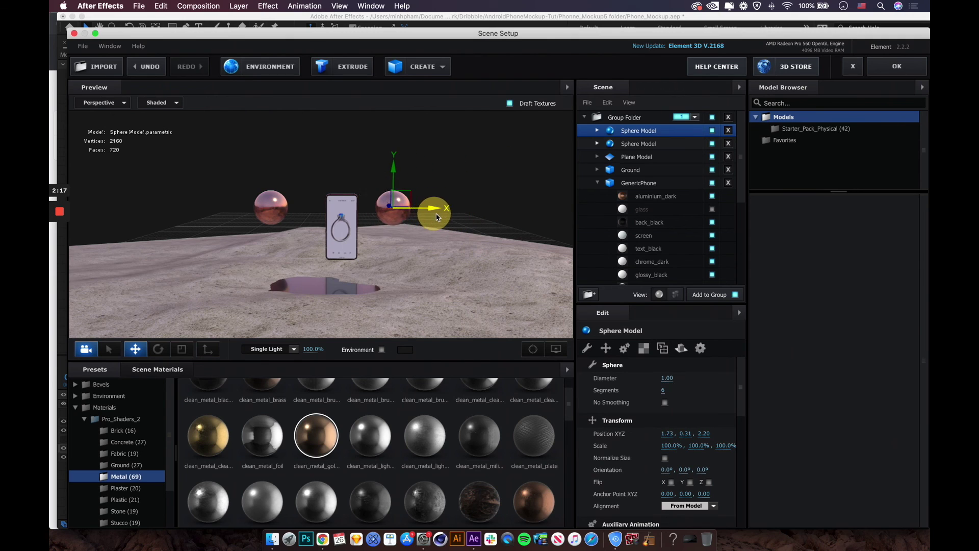
{"action": "left_click", "coordinate": [657, 435]}
{"action": "left_click_drag", "start_coordinate": [657, 435], "coordinate": [672, 434]}
- Reduce the duplicated sphere's diameter to 0.63 and lower it to Y position -0.43
{"action": "left_click_drag", "start_coordinate": [661, 378], "coordinate": [646, 378]}
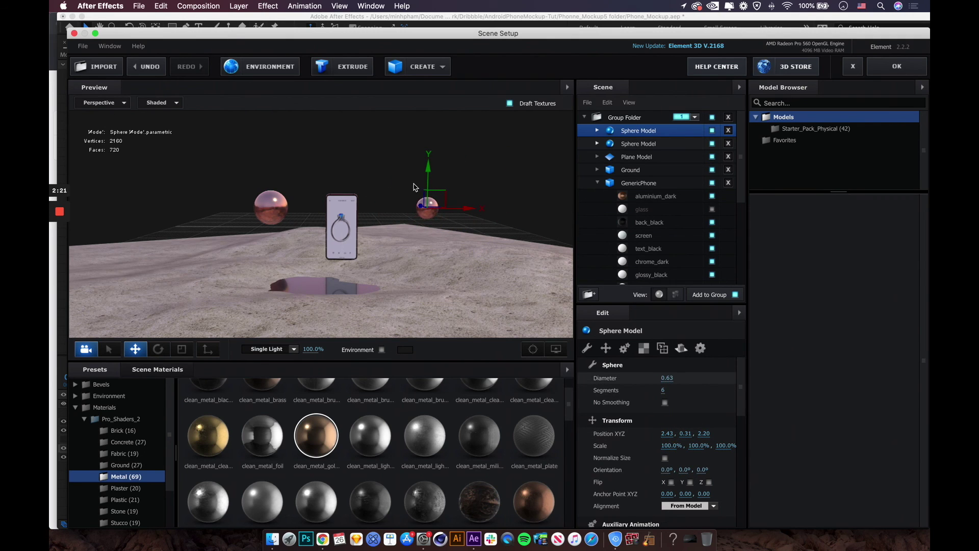
{"action": "left_click_drag", "start_coordinate": [429, 174], "coordinate": [437, 204]}
{"action": "left_click_drag", "start_coordinate": [457, 300], "coordinate": [448, 302]}
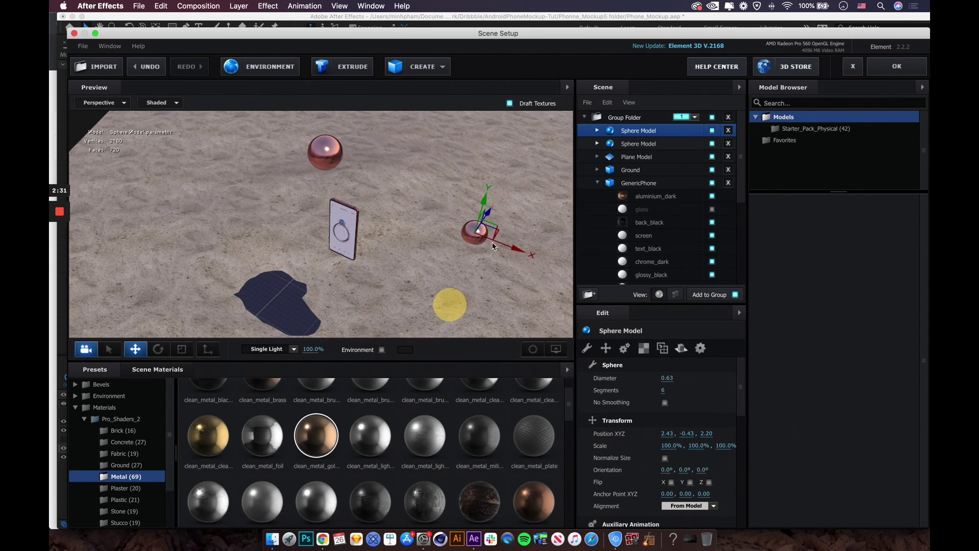
- Return from the Element scene to the Mockup composition and select Shape Layer 1
{"action": "left_click", "coordinate": [376, 279]}
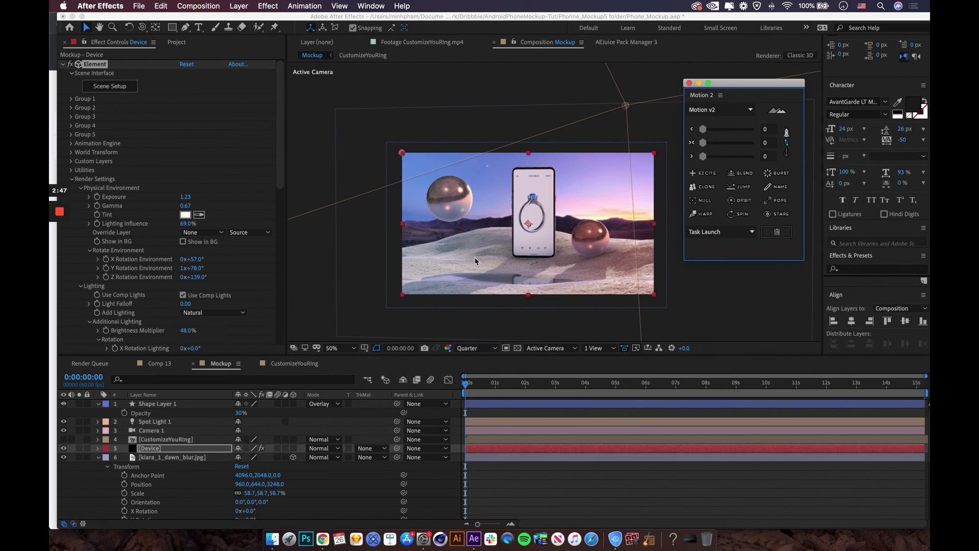
{"action": "left_click", "coordinate": [167, 404]}
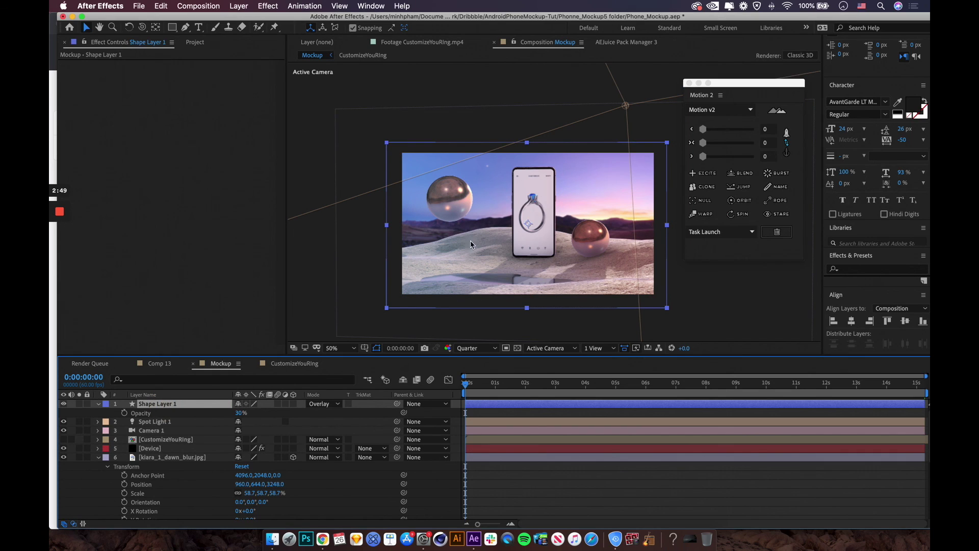